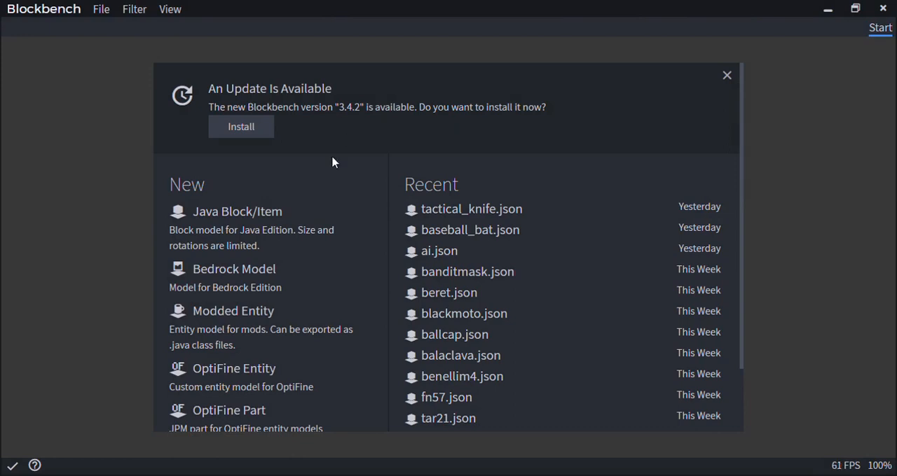
Create a new Java Block/Item model
{"action": "left_click", "coordinate": [218, 238]}
{"action": "left_click", "coordinate": [614, 74]}
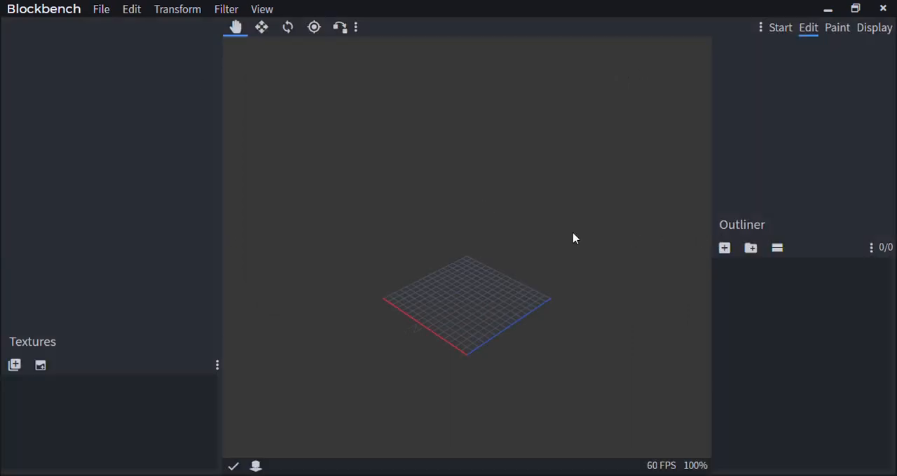
{"action": "right_click_drag", "start_coordinate": [520, 309], "coordinate": [515, 211]}
{"action": "scroll", "coordinate": [514, 210], "scroll_direction": "up", "scroll_amount": 4}
{"action": "right_click_drag", "start_coordinate": [530, 139], "coordinate": [531, 244]}
{"action": "scroll", "coordinate": [528, 241], "scroll_direction": "up", "scroll_amount": 3}
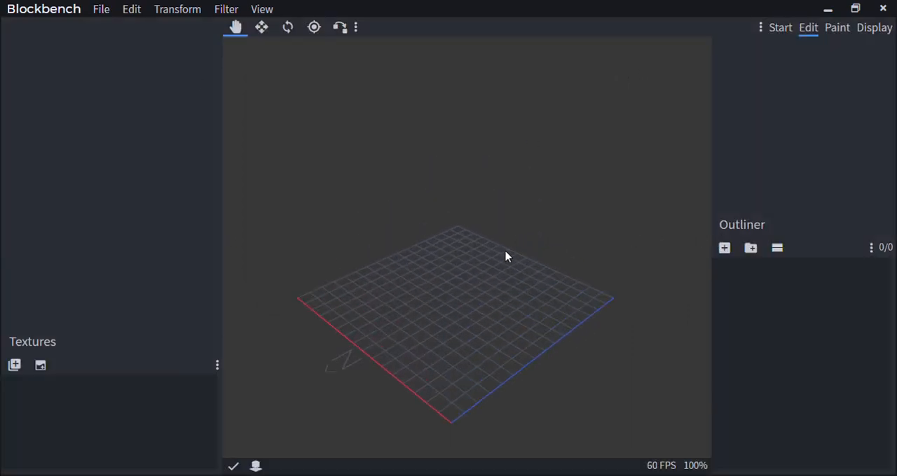
{"action": "left_click_drag", "start_coordinate": [504, 252], "coordinate": [504, 193]}
{"action": "left_click_drag", "start_coordinate": [490, 226], "coordinate": [484, 245]}
{"action": "scroll", "coordinate": [473, 266], "scroll_direction": "up", "scroll_amount": 5}
{"action": "scroll", "coordinate": [484, 290], "scroll_direction": "down", "scroll_amount": 5}
{"action": "scroll", "coordinate": [485, 244], "scroll_direction": "up", "scroll_amount": 4}
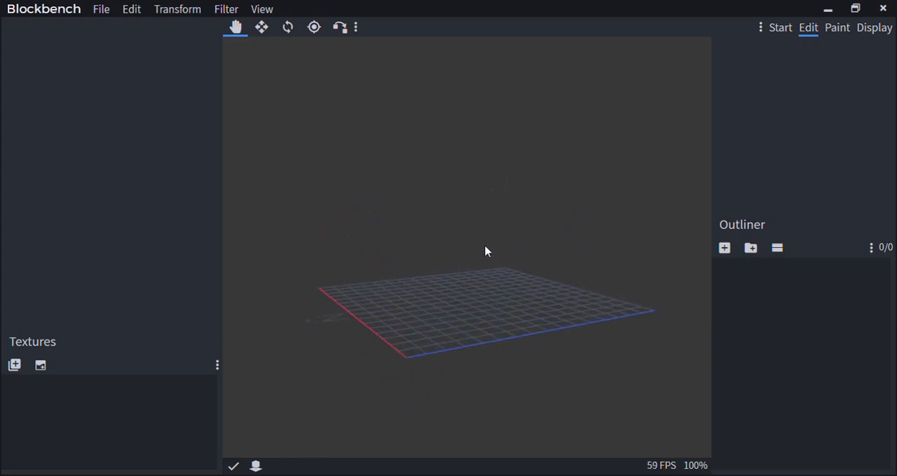
{"action": "right_click_drag", "start_coordinate": [485, 244], "coordinate": [461, 242]}
{"action": "left_click_drag", "start_coordinate": [460, 242], "coordinate": [501, 286]}
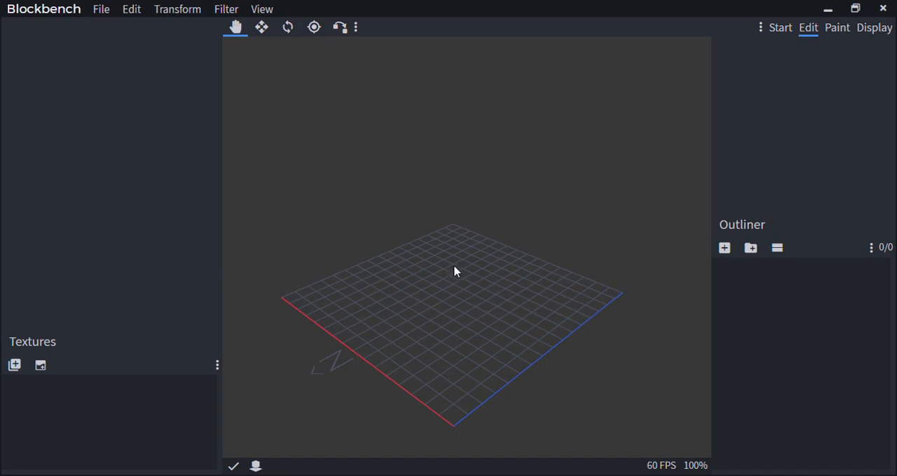
{"action": "right_click_drag", "start_coordinate": [454, 267], "coordinate": [464, 238]}
{"action": "scroll", "coordinate": [459, 240], "scroll_direction": "up", "scroll_amount": 5}
{"action": "scroll", "coordinate": [459, 240], "scroll_direction": "down", "scroll_amount": 6}
{"action": "scroll", "coordinate": [459, 240], "scroll_direction": "up", "scroll_amount": 5}
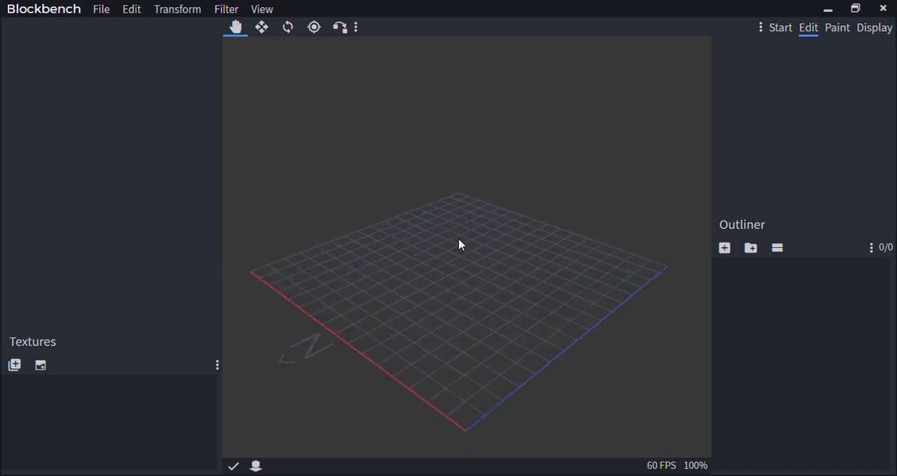
{"action": "scroll", "coordinate": [459, 239], "scroll_direction": "up", "scroll_amount": 1}
{"action": "scroll", "coordinate": [446, 219], "scroll_direction": "up", "scroll_amount": 1}
{"action": "right_click_drag", "start_coordinate": [446, 219], "coordinate": [452, 203]}
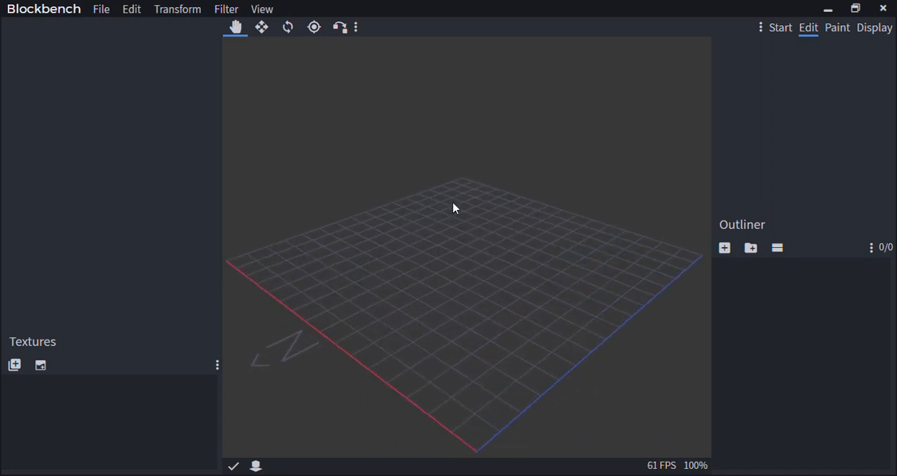
{"action": "scroll", "coordinate": [454, 204], "scroll_direction": "down", "scroll_amount": 1}
Generate a solid hexadecagon with a diameter of 2, a depth of 1 and the X axis
{"action": "left_click", "coordinate": [214, 8]}
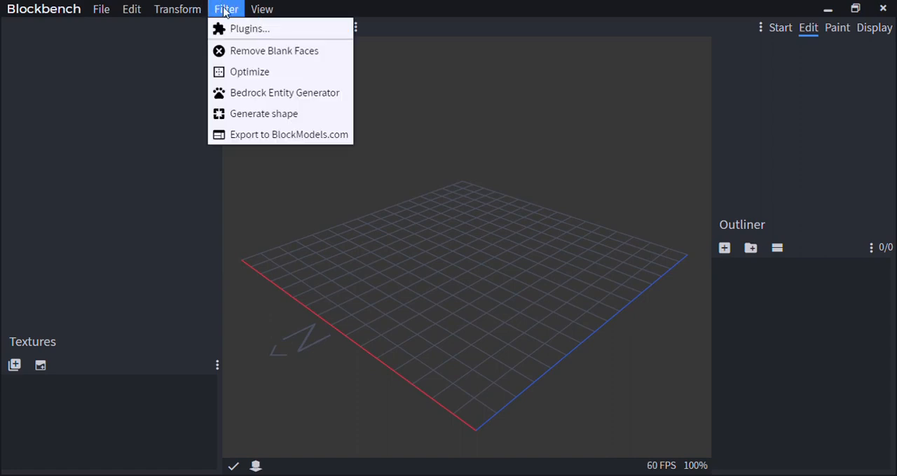
{"action": "left_click", "coordinate": [324, 119]}
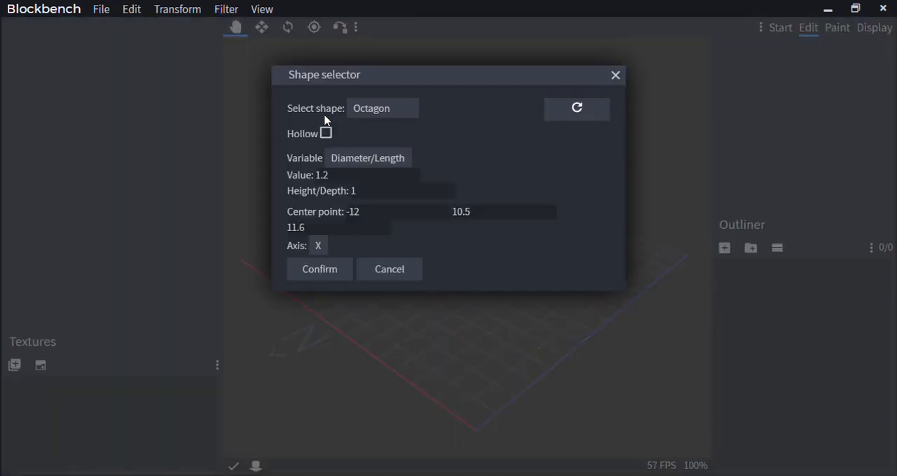
{"action": "left_click", "coordinate": [371, 109]}
{"action": "left_click", "coordinate": [381, 134]}
{"action": "double_click", "coordinate": [322, 175]}
{"action": "type", "text": "2"}
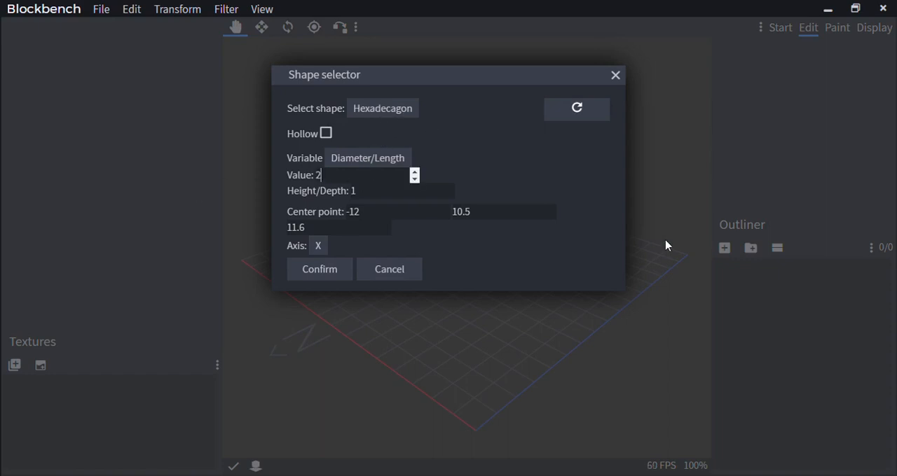
{"action": "left_click", "coordinate": [319, 273]}
Move the generated hexadecagon above the grid so its pivot sits at 8, 5.5, 11.6
{"action": "left_click_drag", "start_coordinate": [332, 282], "coordinate": [503, 154]}
{"action": "left_click_drag", "start_coordinate": [339, 185], "coordinate": [339, 186]}
{"action": "scroll", "coordinate": [545, 312], "scroll_direction": "up", "scroll_amount": 5}
{"action": "right_click_drag", "start_coordinate": [408, 250], "coordinate": [440, 282]}
{"action": "scroll", "coordinate": [455, 281], "scroll_direction": "up", "scroll_amount": 4}
{"action": "left_click_drag", "start_coordinate": [463, 287], "coordinate": [392, 231]}
{"action": "left_click_drag", "start_coordinate": [436, 145], "coordinate": [452, 290]}
Set the hexadecagon's X position to 9.5 and its X size to 1
{"action": "left_click", "coordinate": [751, 126]}
{"action": "left_click", "coordinate": [750, 126]}
{"action": "left_click", "coordinate": [721, 124]}
{"action": "left_click", "coordinate": [721, 125]}
{"action": "left_click", "coordinate": [721, 125]}
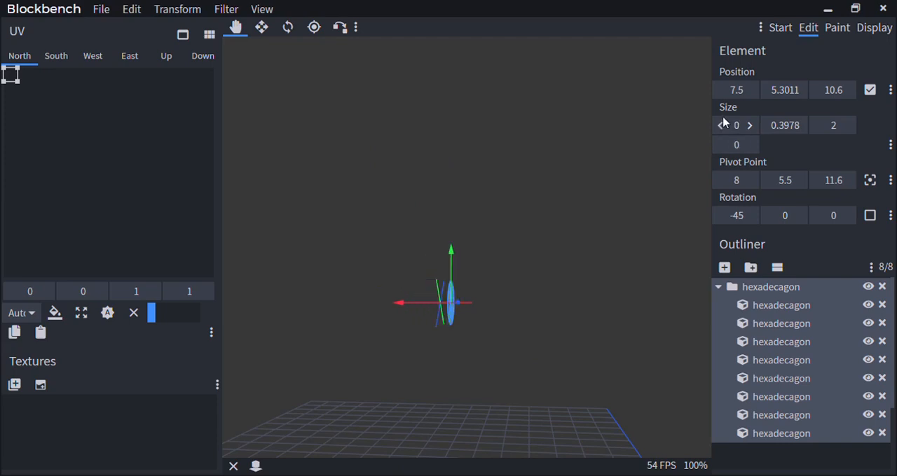
{"action": "left_click", "coordinate": [753, 92]}
{"action": "left_click", "coordinate": [752, 91]}
{"action": "left_click", "coordinate": [750, 126]}
{"action": "left_click", "coordinate": [751, 126]}
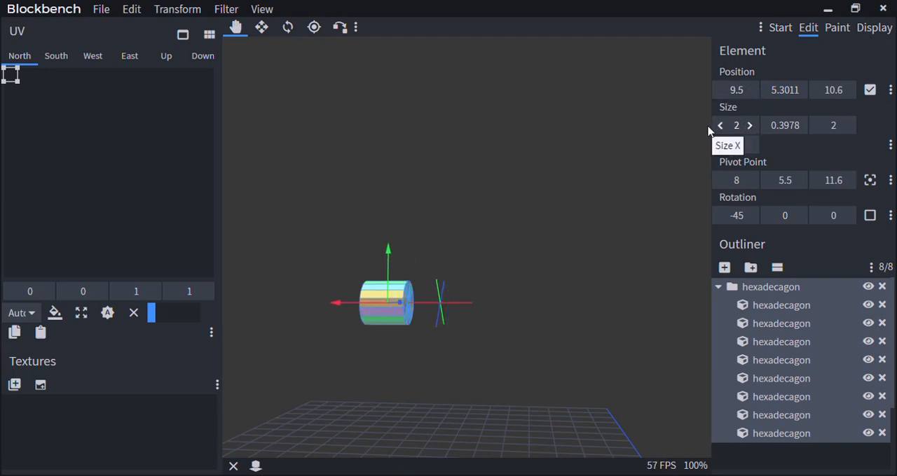
{"action": "left_click", "coordinate": [721, 125]}
Try an X rotation of -22.5 on the whole hexadecagon and return it to -45
{"action": "scroll", "coordinate": [496, 223], "scroll_direction": "down", "scroll_amount": 5}
{"action": "left_click_drag", "start_coordinate": [496, 223], "coordinate": [515, 241]}
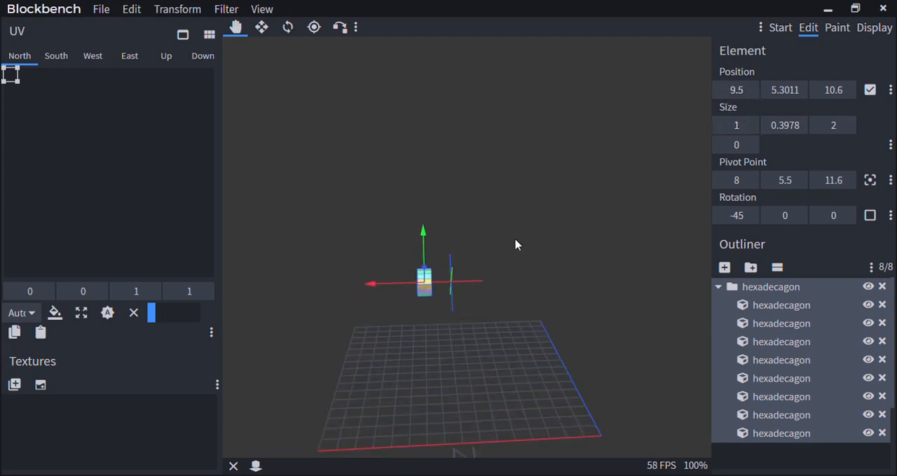
{"action": "right_click_drag", "start_coordinate": [515, 241], "coordinate": [537, 193]}
{"action": "scroll", "coordinate": [537, 193], "scroll_direction": "up", "scroll_amount": 9}
{"action": "left_click_drag", "start_coordinate": [537, 192], "coordinate": [527, 185]}
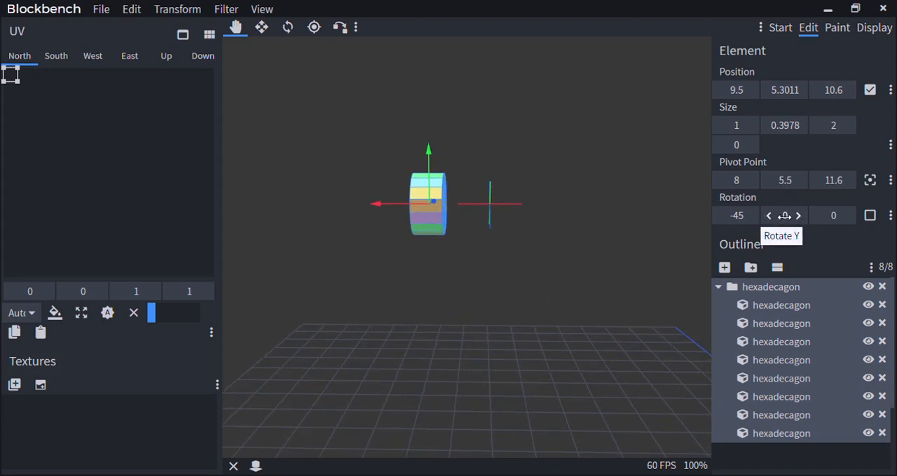
{"action": "left_click", "coordinate": [748, 216]}
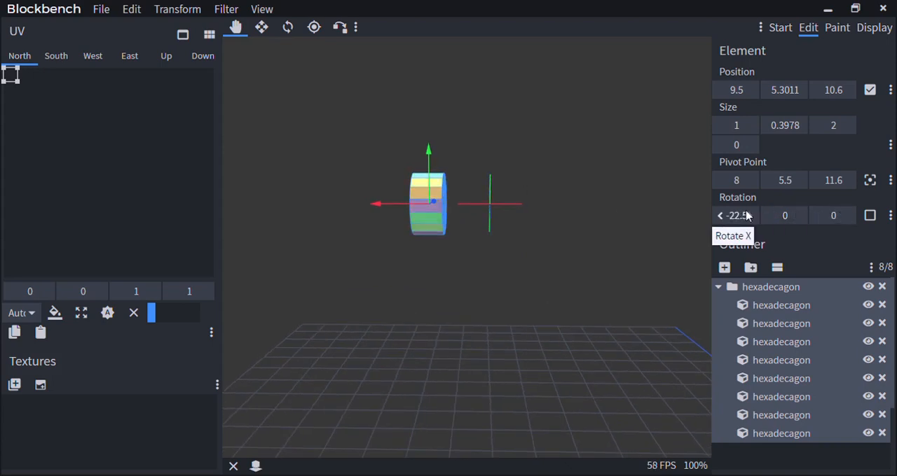
{"action": "left_click", "coordinate": [721, 216]}
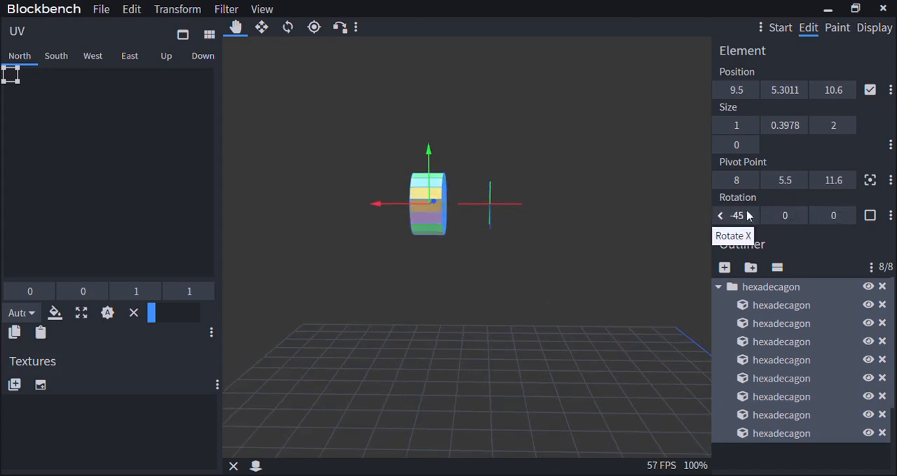
Rotate all hexadecagon cubes together to 22.5 on Z, and reset their Z rotation to 0
{"action": "left_click", "coordinate": [846, 216]}
{"action": "left_click_drag", "start_coordinate": [571, 279], "coordinate": [650, 293]}
{"action": "scroll", "coordinate": [614, 279], "scroll_direction": "up", "scroll_amount": 5}
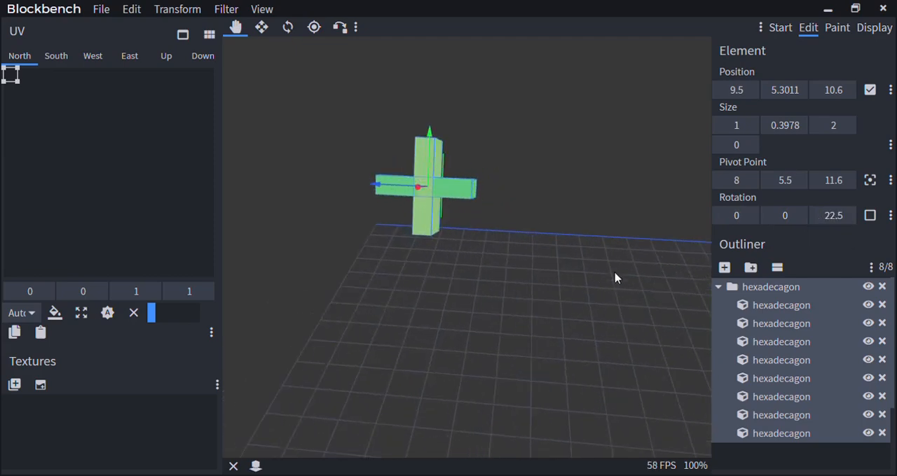
{"action": "right_click_drag", "start_coordinate": [595, 265], "coordinate": [614, 317]}
{"action": "left_click_drag", "start_coordinate": [614, 316], "coordinate": [429, 313]}
{"action": "scroll", "coordinate": [318, 331], "scroll_direction": "down", "scroll_amount": 3}
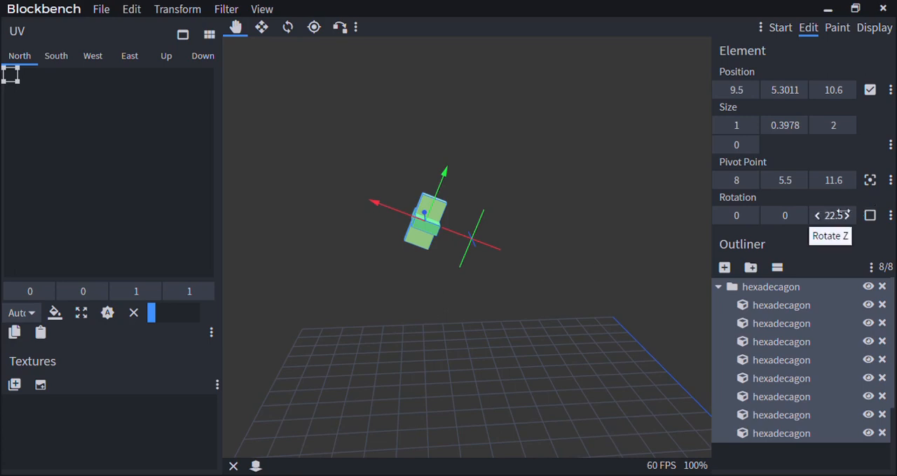
{"action": "left_click", "coordinate": [820, 216]}
Examine the hexadecagon's cubes from several sides and distances
{"action": "left_click_drag", "start_coordinate": [532, 291], "coordinate": [482, 296]}
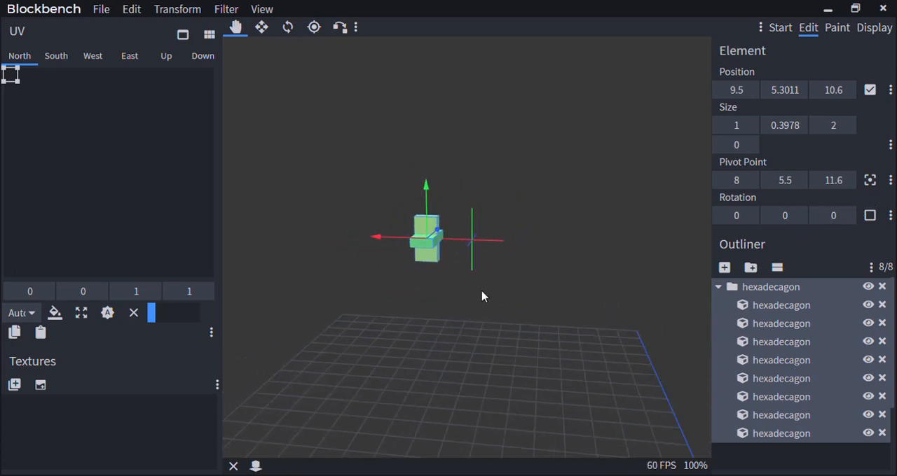
{"action": "scroll", "coordinate": [460, 295], "scroll_direction": "up", "scroll_amount": 2}
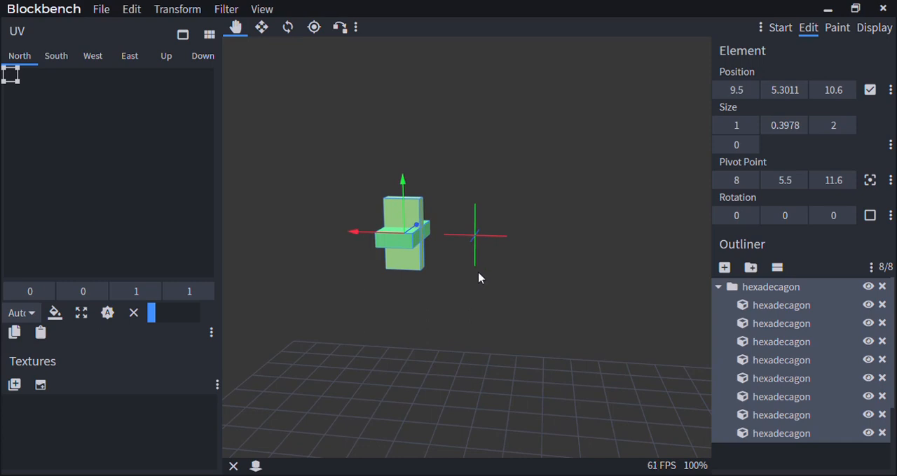
{"action": "scroll", "coordinate": [456, 282], "scroll_direction": "up", "scroll_amount": 3}
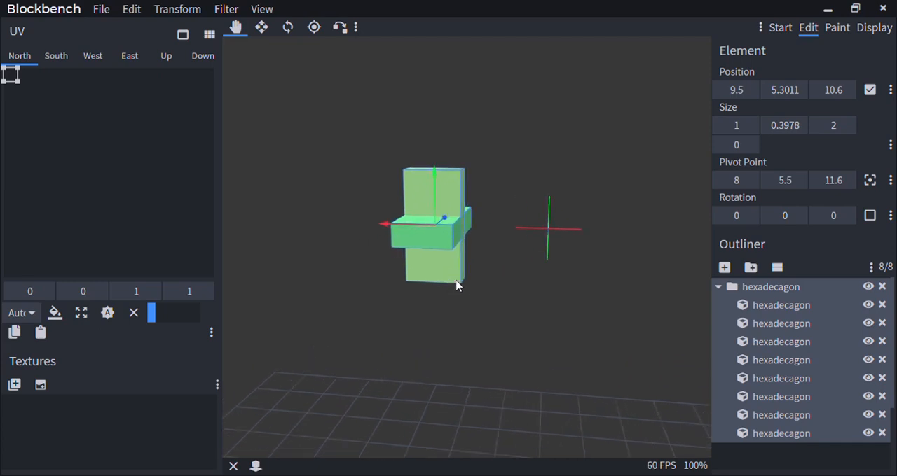
{"action": "left_click_drag", "start_coordinate": [456, 284], "coordinate": [344, 313]}
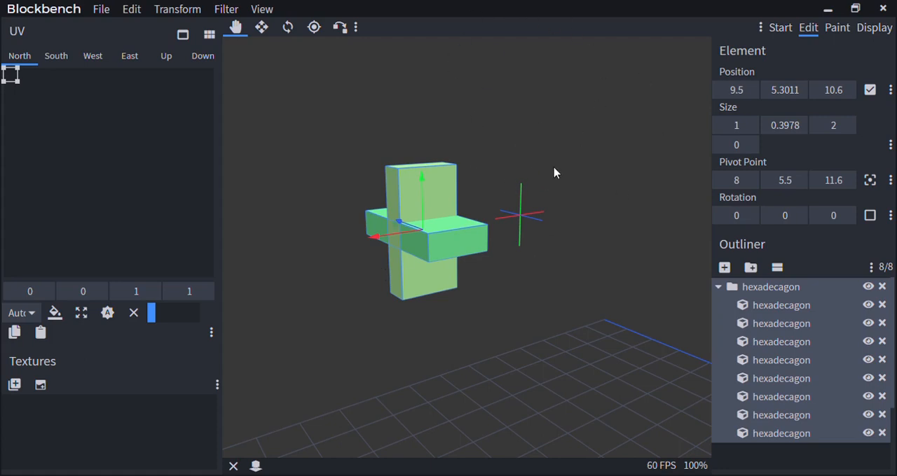
{"action": "scroll", "coordinate": [555, 172], "scroll_direction": "down", "scroll_amount": 5}
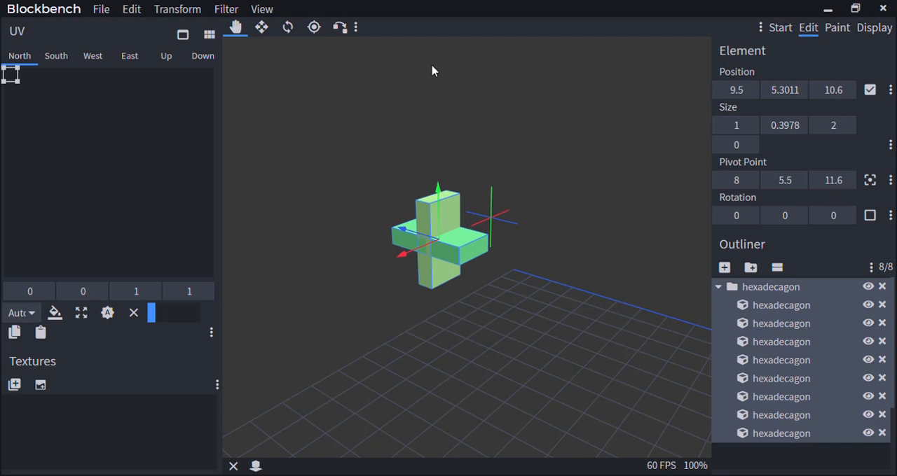
{"action": "scroll", "coordinate": [485, 130], "scroll_direction": "up", "scroll_amount": 3}
{"action": "left_click_drag", "start_coordinate": [496, 104], "coordinate": [464, 84]}
{"action": "scroll", "coordinate": [431, 98], "scroll_direction": "down", "scroll_amount": 5}
{"action": "scroll", "coordinate": [440, 84], "scroll_direction": "up", "scroll_amount": 4}
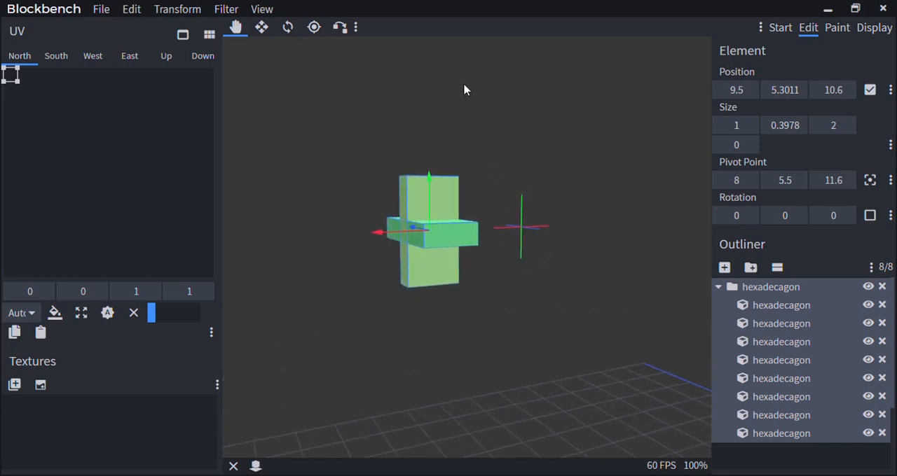
{"action": "left_click_drag", "start_coordinate": [468, 149], "coordinate": [544, 152]}
{"action": "scroll", "coordinate": [422, 159], "scroll_direction": "down", "scroll_amount": 2}
{"action": "scroll", "coordinate": [546, 155], "scroll_direction": "up", "scroll_amount": 3}
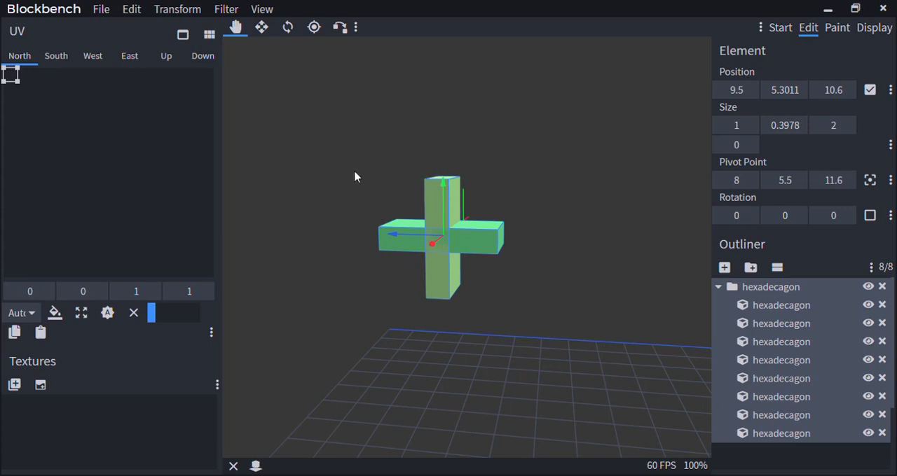
{"action": "left_click_drag", "start_coordinate": [558, 211], "coordinate": [476, 353]}
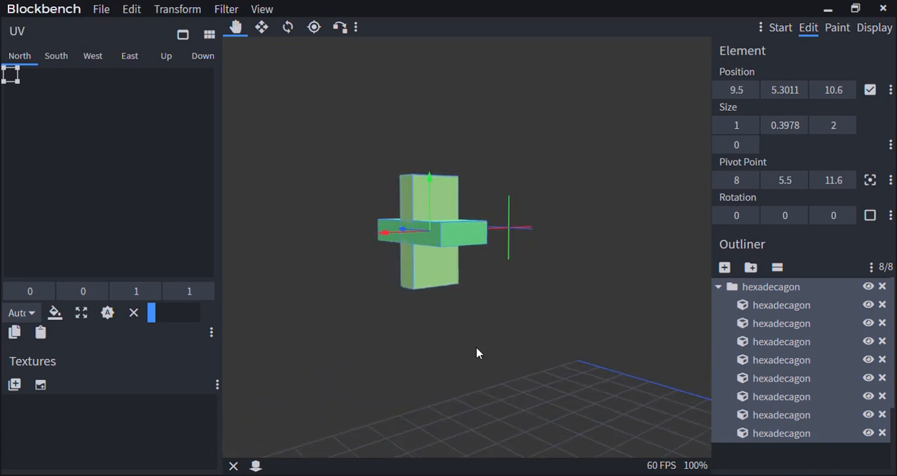
Select a single upright cube of the hexadecagon and check which model formats are offered for a new project
{"action": "left_click", "coordinate": [424, 190]}
{"action": "left_click", "coordinate": [101, 8]}
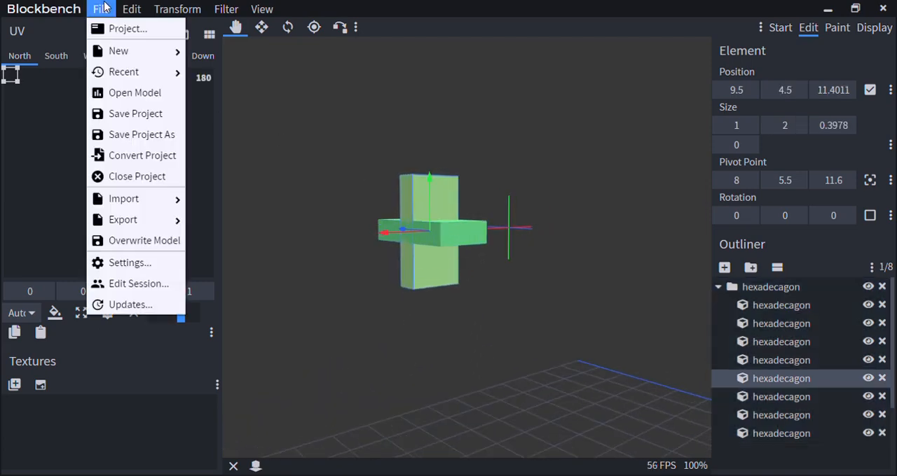
{"action": "mouse_move", "coordinate": [112, 47]}
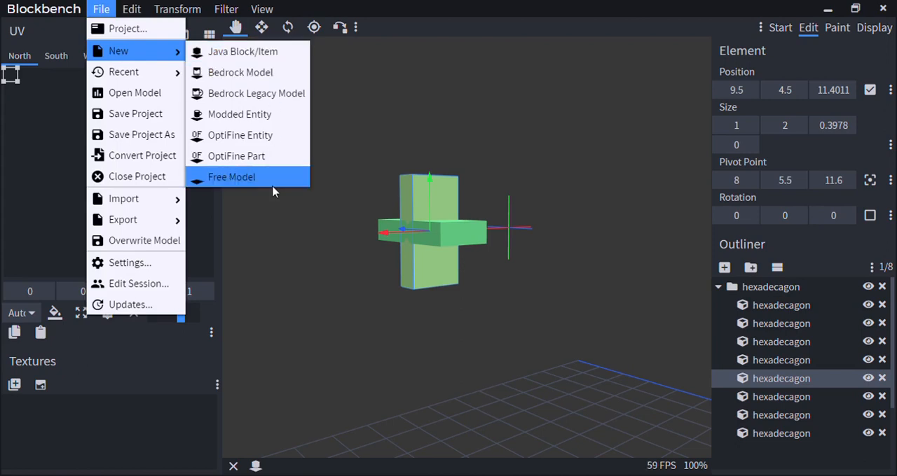
{"action": "left_click", "coordinate": [610, 124]}
{"action": "left_click", "coordinate": [104, 8]}
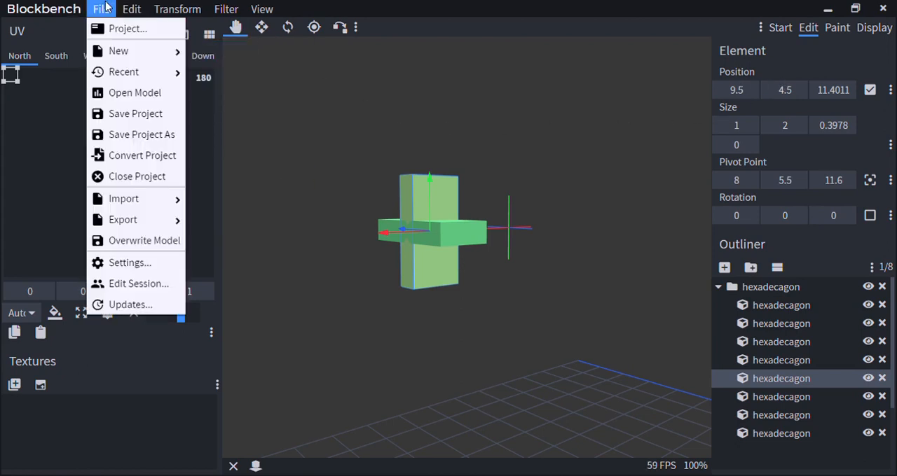
{"action": "left_click", "coordinate": [401, 110]}
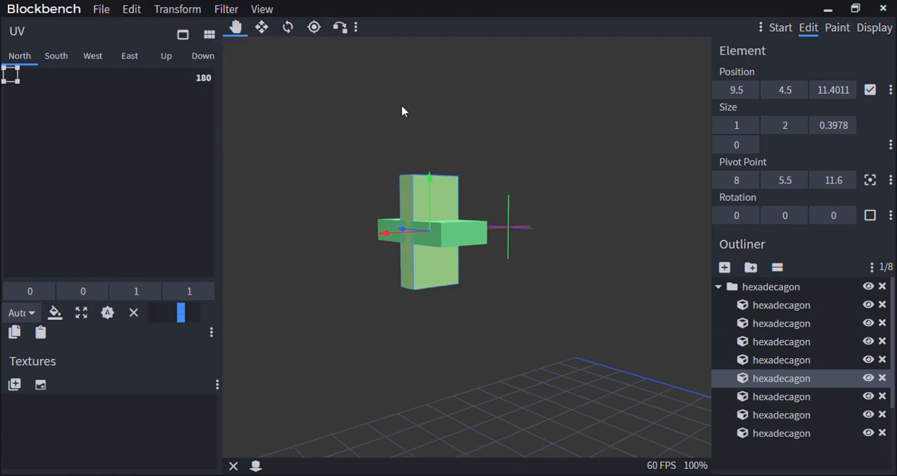
Step the selected cube's X rotation upward in 22.5 increments through 45 and -22.5, ending at 0
{"action": "scroll", "coordinate": [401, 110], "scroll_direction": "down", "scroll_amount": 5}
{"action": "left_click_drag", "start_coordinate": [402, 111], "coordinate": [372, 134]}
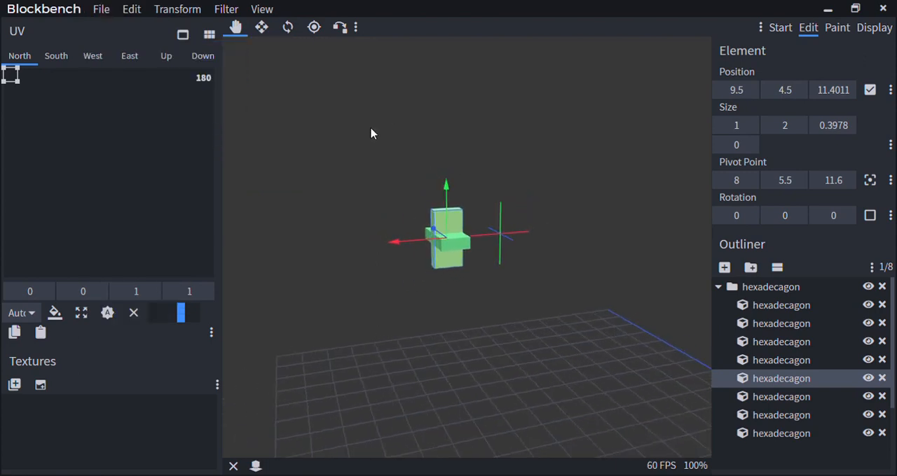
{"action": "scroll", "coordinate": [371, 133], "scroll_direction": "up", "scroll_amount": 3}
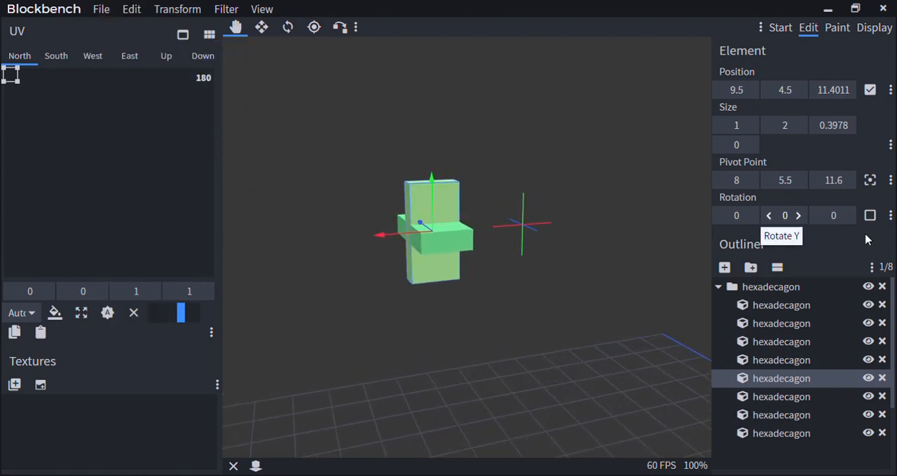
{"action": "left_click", "coordinate": [750, 215]}
{"action": "left_click", "coordinate": [750, 216]}
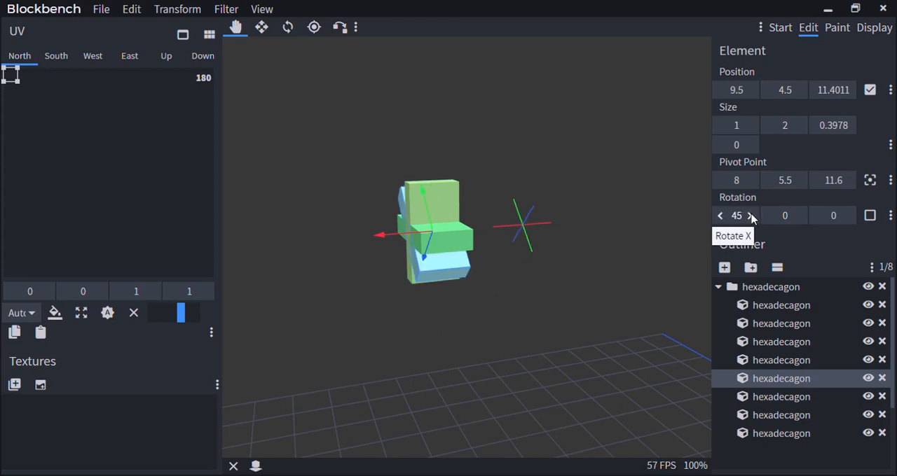
{"action": "left_click", "coordinate": [750, 216]}
{"action": "left_click", "coordinate": [750, 215]}
{"action": "left_click", "coordinate": [750, 216]}
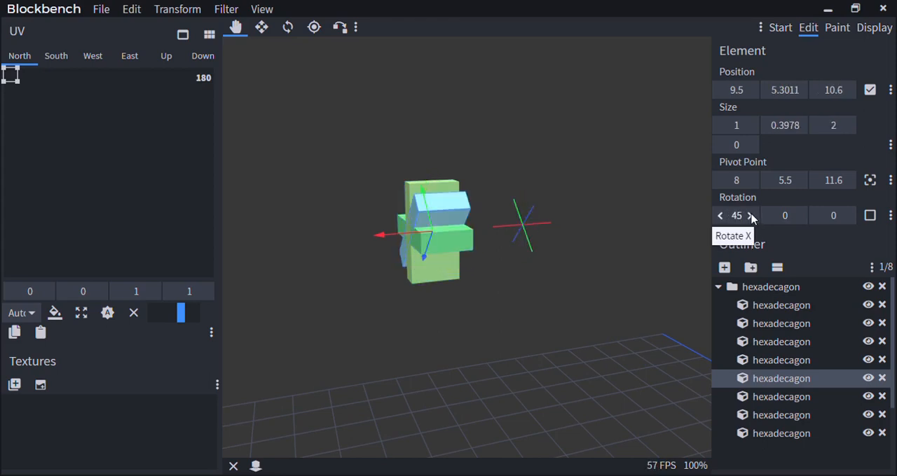
{"action": "left_click", "coordinate": [750, 216]}
{"action": "left_click", "coordinate": [752, 217]}
{"action": "left_click", "coordinate": [752, 217]}
{"action": "left_click", "coordinate": [752, 217]}
{"action": "left_click", "coordinate": [752, 217]}
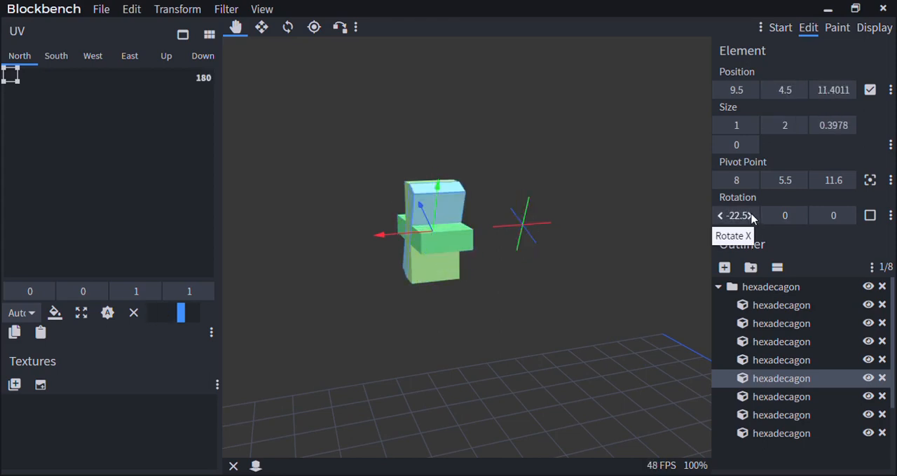
{"action": "left_click", "coordinate": [752, 218]}
{"action": "left_click", "coordinate": [752, 217]}
{"action": "left_click", "coordinate": [751, 217]}
{"action": "left_click", "coordinate": [752, 218]}
Step the selected cube's X rotation further upward in 22.5 increments until it stands upright at 0
{"action": "left_click", "coordinate": [752, 217]}
{"action": "left_click", "coordinate": [752, 217]}
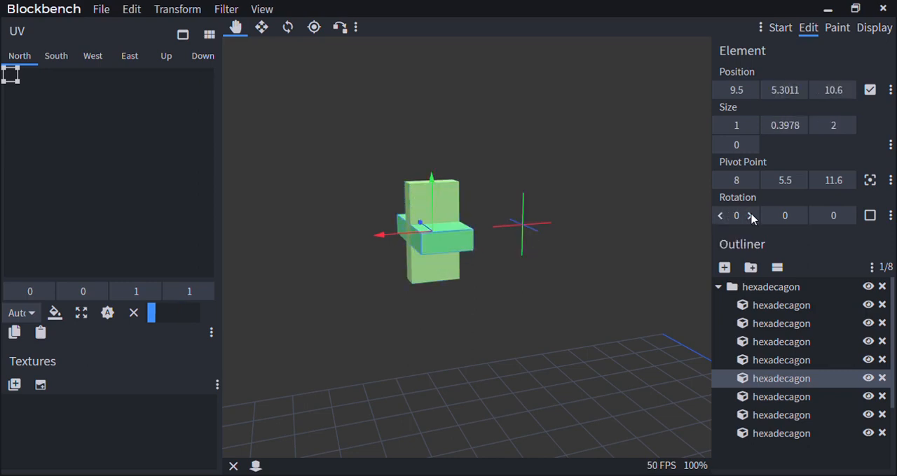
{"action": "left_click", "coordinate": [752, 218]}
{"action": "left_click", "coordinate": [752, 217]}
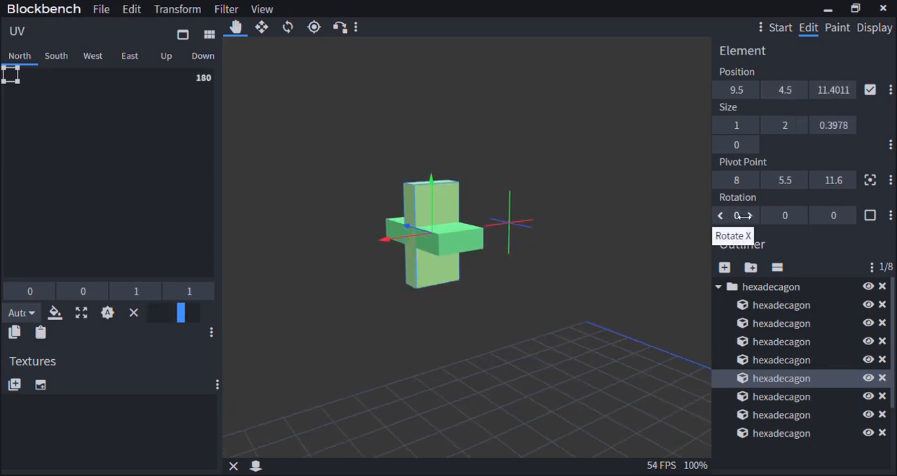
{"action": "left_click", "coordinate": [751, 217]}
{"action": "left_click", "coordinate": [752, 217]}
Rotate the upright cube to 22.5 on Y, and replace that with an X rotation of -22.5
{"action": "left_click_drag", "start_coordinate": [646, 265], "coordinate": [676, 284]}
{"action": "scroll", "coordinate": [597, 295], "scroll_direction": "up", "scroll_amount": 3}
{"action": "left_click", "coordinate": [796, 217]}
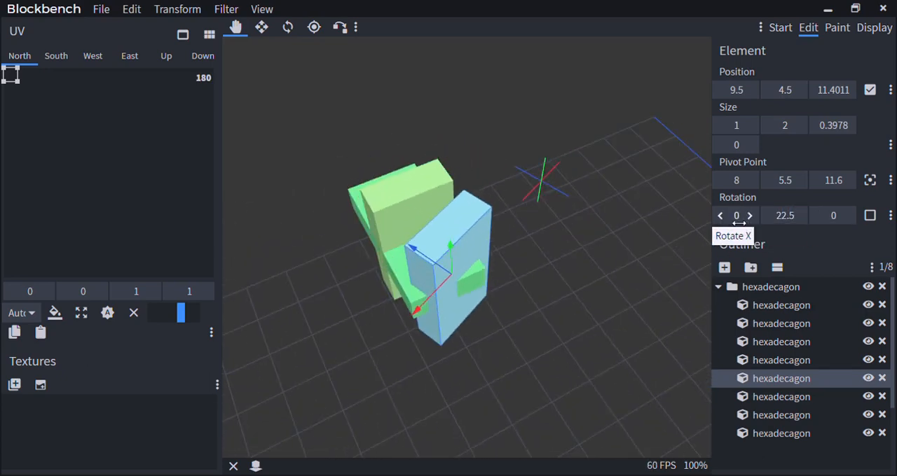
{"action": "left_click", "coordinate": [720, 216]}
{"action": "left_click_drag", "start_coordinate": [624, 294], "coordinate": [499, 207]}
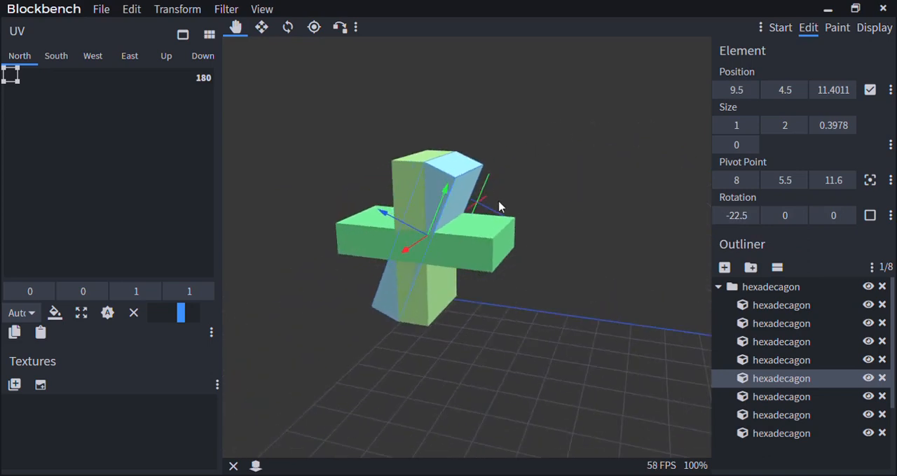
{"action": "left_click_drag", "start_coordinate": [567, 189], "coordinate": [531, 186]}
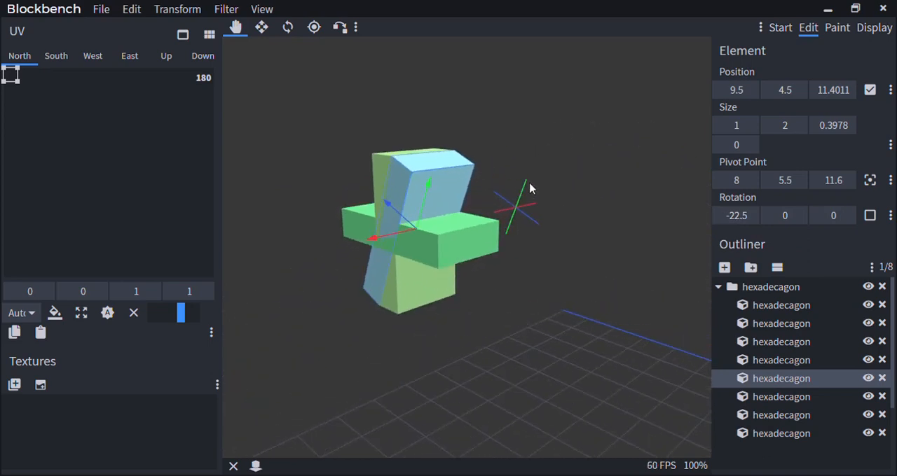
Delete all the hexadecagon's cubes, leaving only its empty group
{"action": "scroll", "coordinate": [499, 225], "scroll_direction": "down", "scroll_amount": 4}
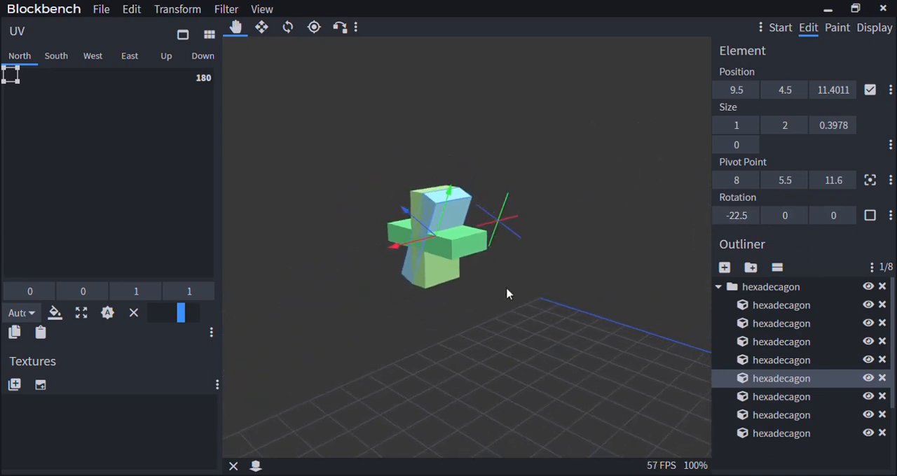
{"action": "left_click_drag", "start_coordinate": [506, 293], "coordinate": [521, 294]}
{"action": "scroll", "coordinate": [522, 296], "scroll_direction": "up", "scroll_amount": 4}
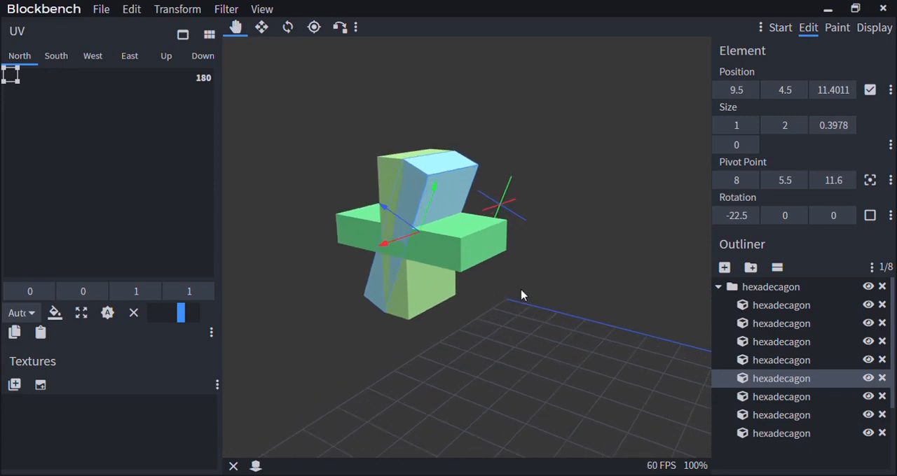
{"action": "left_click_drag", "start_coordinate": [521, 290], "coordinate": [548, 299]}
{"action": "key", "text": "Delete"}
{"action": "left_click", "coordinate": [478, 235]}
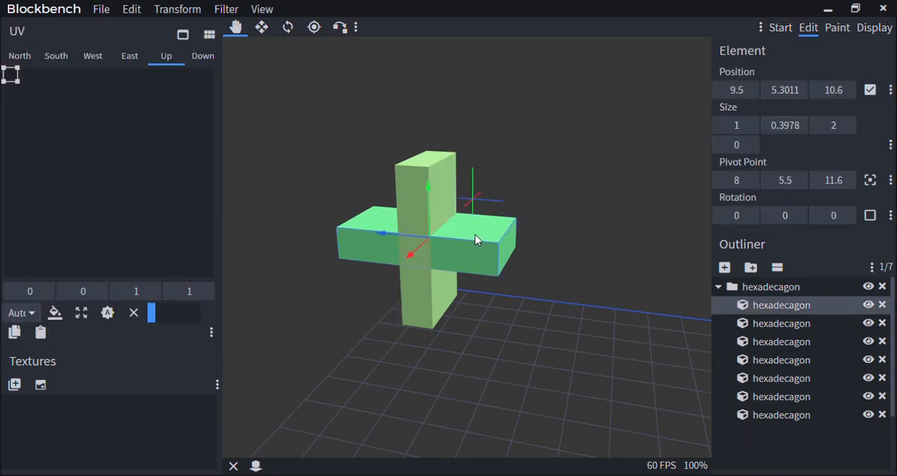
{"action": "key", "text": "Delete"}
{"action": "left_click", "coordinate": [451, 218]}
{"action": "key", "text": "Delete"}
{"action": "left_click", "coordinate": [452, 225]}
{"action": "key", "text": "Delete"}
{"action": "left_click", "coordinate": [431, 234]}
{"action": "key", "text": "Delete"}
{"action": "left_click", "coordinate": [430, 236]}
{"action": "key", "text": "Delete"}
{"action": "left_click", "coordinate": [431, 235]}
{"action": "key", "text": "Delete"}
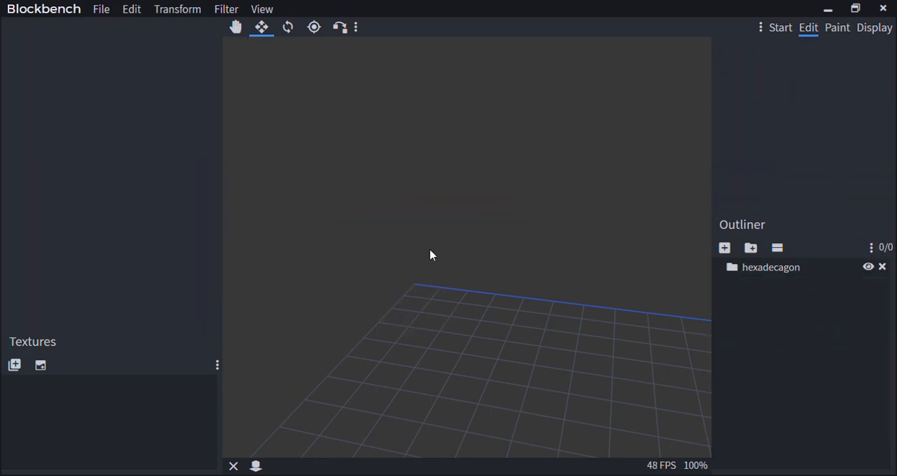
Generate a new hexadecagon with the shape generator's existing settings
{"action": "left_click", "coordinate": [259, 8]}
{"action": "mouse_move", "coordinate": [225, 8]}
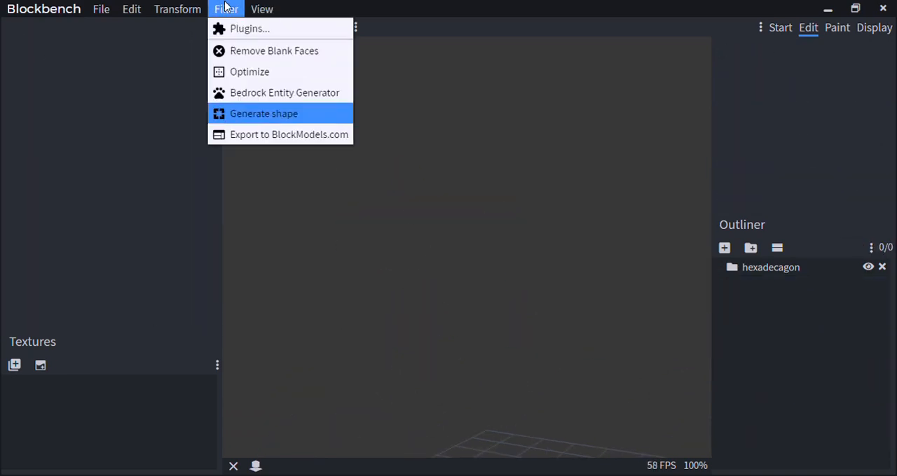
{"action": "left_click", "coordinate": [246, 115]}
{"action": "left_click", "coordinate": [311, 267]}
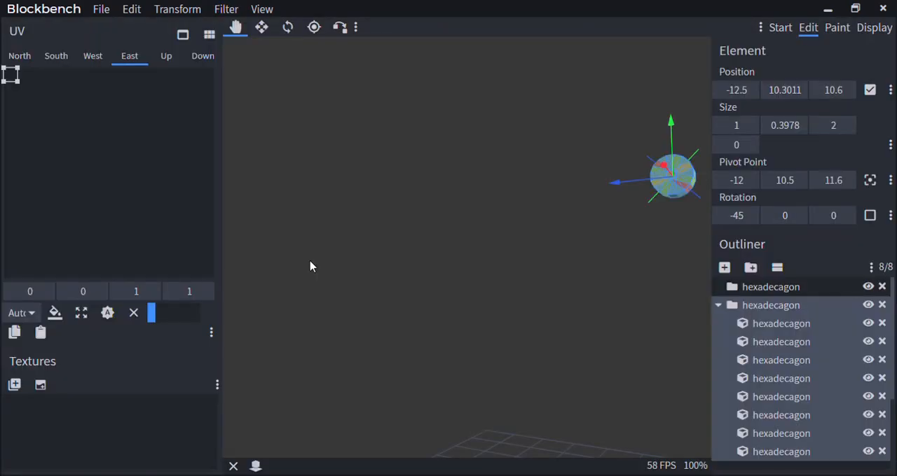
Move the new hexadecagon along X until its pivot point is at X 6
{"action": "left_click_drag", "start_coordinate": [480, 247], "coordinate": [369, 208]}
{"action": "scroll", "coordinate": [413, 229], "scroll_direction": "up", "scroll_amount": 5}
{"action": "right_click_drag", "start_coordinate": [414, 229], "coordinate": [526, 321]}
{"action": "scroll", "coordinate": [535, 315], "scroll_direction": "up", "scroll_amount": 2}
{"action": "left_click_drag", "start_coordinate": [536, 314], "coordinate": [612, 312]}
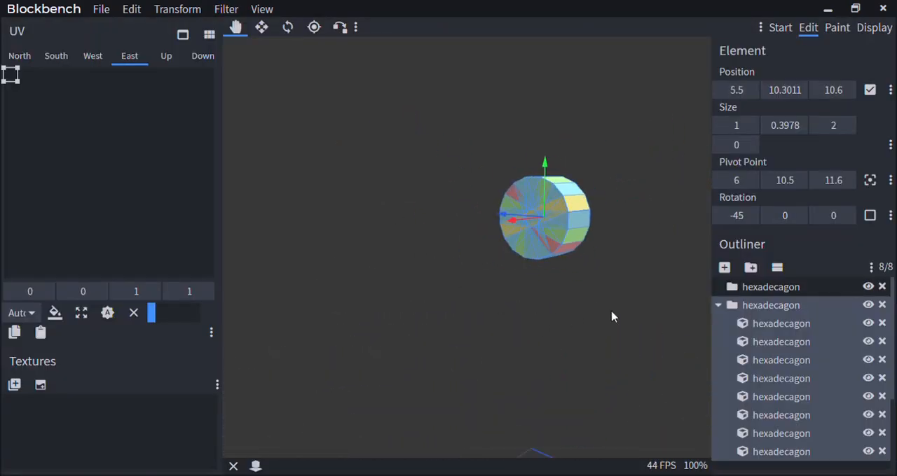
Select the hexadecagon's unrotated upright cube and step its Z rotation by 22.5 both ways, ending at 0
{"action": "right_click_drag", "start_coordinate": [612, 312], "coordinate": [490, 304]}
{"action": "scroll", "coordinate": [489, 290], "scroll_direction": "down", "scroll_amount": 3}
{"action": "left_click_drag", "start_coordinate": [489, 290], "coordinate": [534, 295]}
{"action": "scroll", "coordinate": [495, 289], "scroll_direction": "up", "scroll_amount": 5}
{"action": "right_click_drag", "start_coordinate": [534, 296], "coordinate": [567, 290]}
{"action": "scroll", "coordinate": [567, 296], "scroll_direction": "up", "scroll_amount": 2}
{"action": "left_click", "coordinate": [461, 100]}
{"action": "left_click_drag", "start_coordinate": [460, 100], "coordinate": [459, 291]}
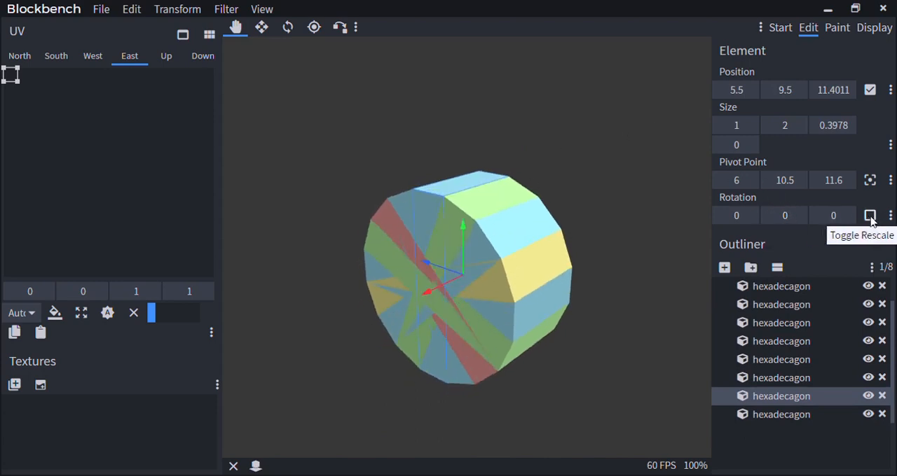
{"action": "left_click", "coordinate": [846, 215]}
{"action": "left_click", "coordinate": [819, 216]}
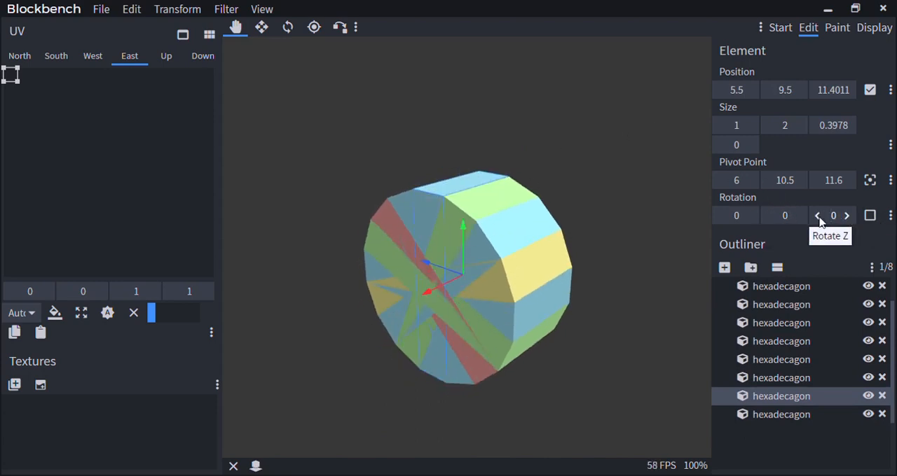
{"action": "left_click", "coordinate": [819, 217]}
{"action": "left_click", "coordinate": [846, 216]}
Rotate the upright cube to 22.5 on X and on Y in turn, resetting each to 0
{"action": "left_click", "coordinate": [754, 215]}
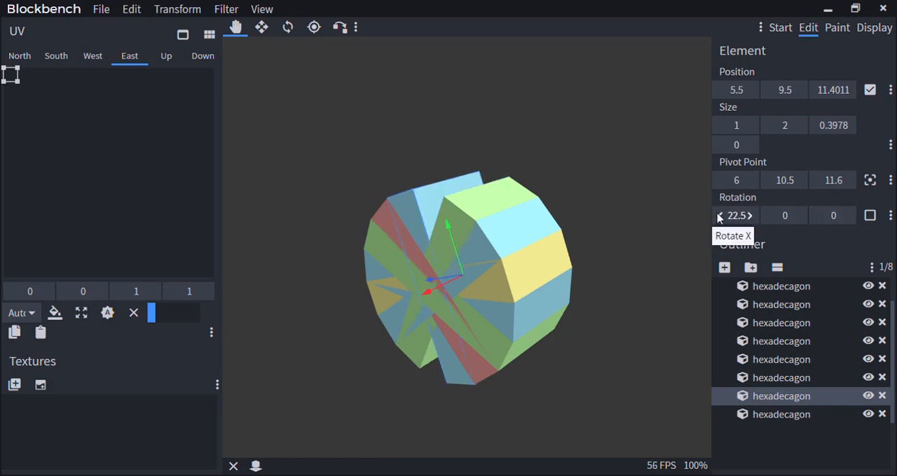
{"action": "left_click", "coordinate": [721, 216]}
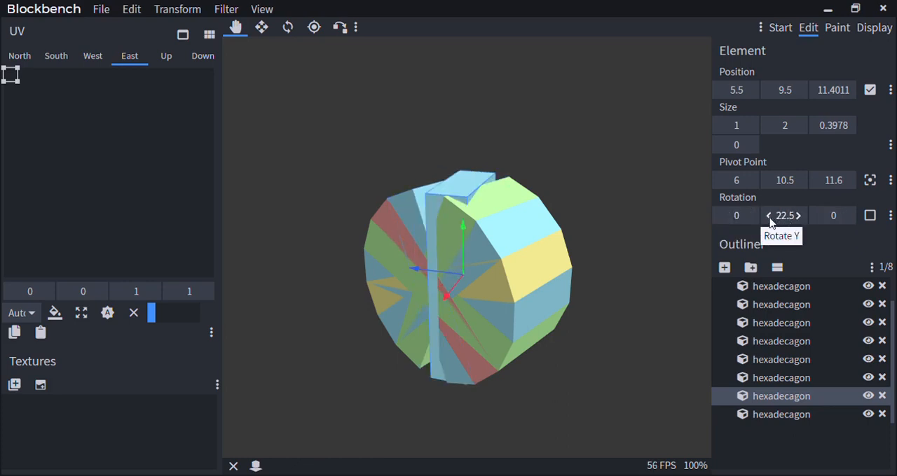
{"action": "left_click", "coordinate": [769, 218]}
Compare the unrotated upright cube with the neighbouring cube rotated -22.5 on X, viewing the hexadecagon's round face
{"action": "scroll", "coordinate": [625, 342], "scroll_direction": "down", "scroll_amount": 5}
{"action": "left_click_drag", "start_coordinate": [578, 358], "coordinate": [599, 345]}
{"action": "scroll", "coordinate": [599, 345], "scroll_direction": "up", "scroll_amount": 8}
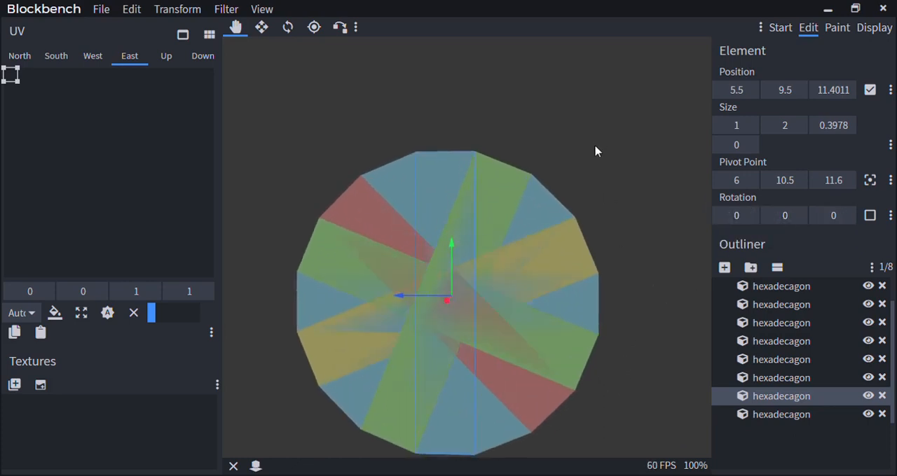
{"action": "left_click_drag", "start_coordinate": [594, 152], "coordinate": [526, 187]}
{"action": "left_click", "coordinate": [500, 198]}
{"action": "scroll", "coordinate": [595, 136], "scroll_direction": "down", "scroll_amount": 6}
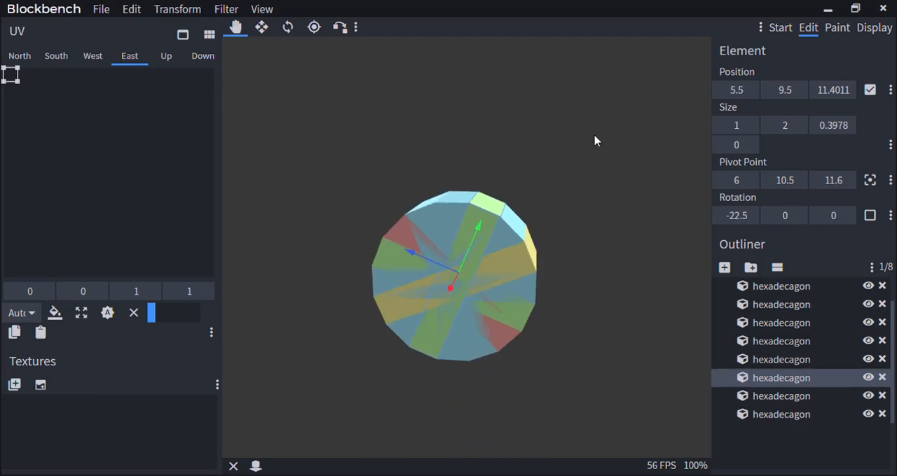
{"action": "scroll", "coordinate": [579, 85], "scroll_direction": "up", "scroll_amount": 5}
{"action": "mouse_move", "coordinate": [595, 136]}
{"action": "left_mouse_down"}
{"action": "mouse_move", "coordinate": [579, 85]}
{"action": "mouse_move", "coordinate": [585, 131]}
{"action": "left_mouse_up"}
{"action": "left_click", "coordinate": [434, 144]}
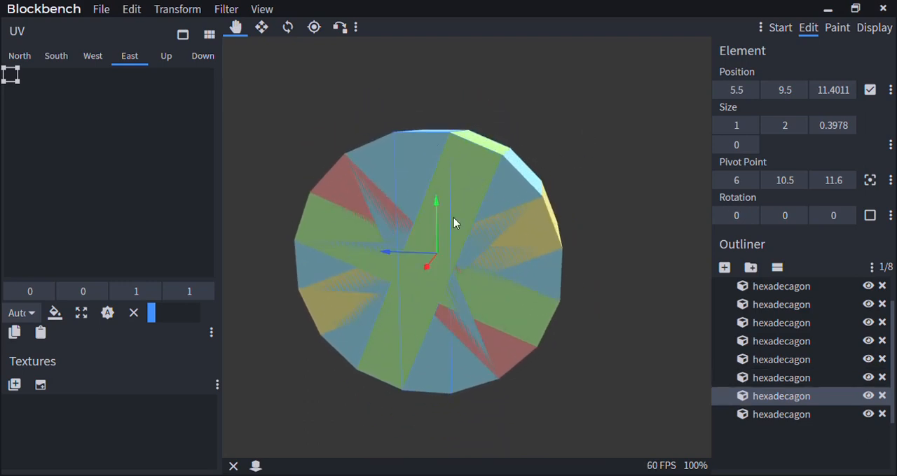
{"action": "left_click", "coordinate": [468, 173]}
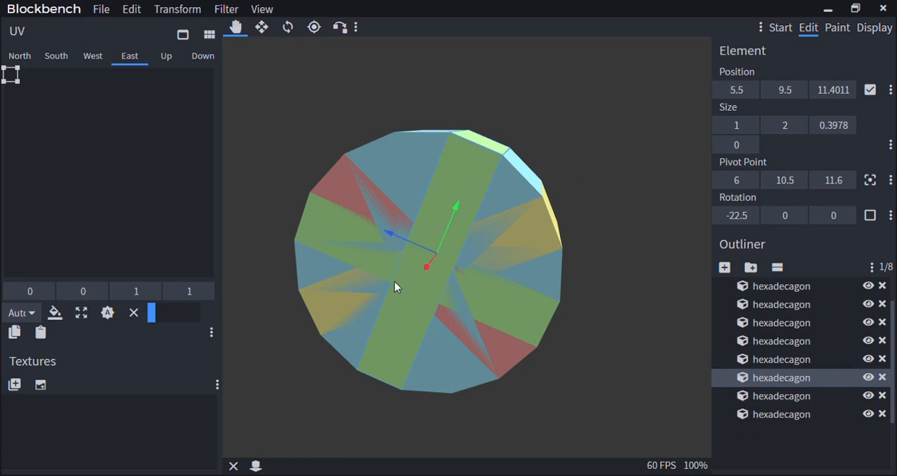
{"action": "left_click_drag", "start_coordinate": [621, 175], "coordinate": [623, 187]}
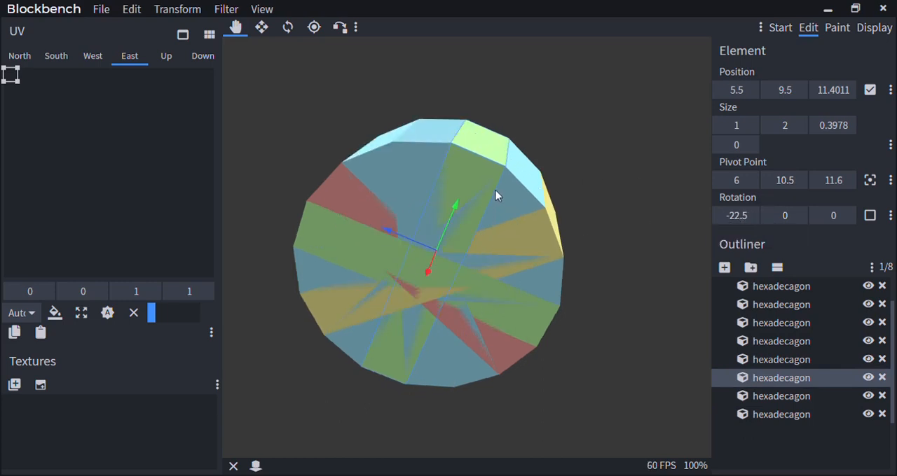
Rotate the cube that sits at -22.5 on X to 22.5 on Z instead
{"action": "left_click", "coordinate": [419, 149]}
{"action": "left_click", "coordinate": [490, 153]}
{"action": "scroll", "coordinate": [559, 156], "scroll_direction": "down", "scroll_amount": 6}
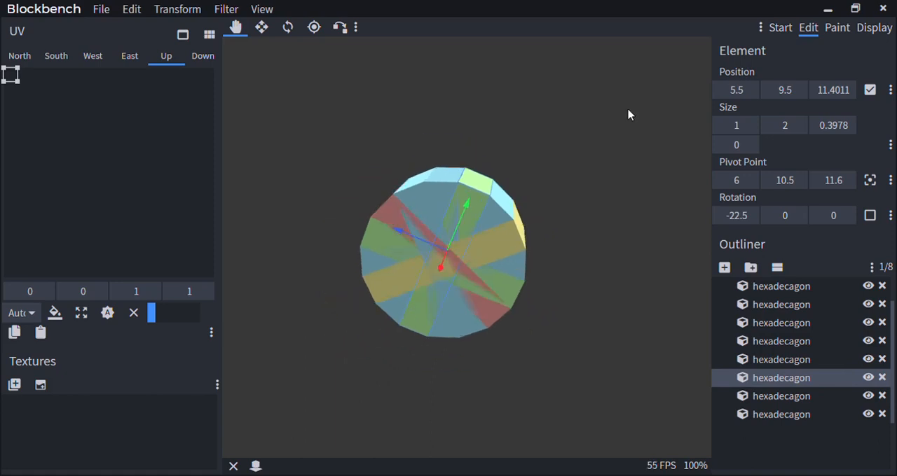
{"action": "left_click_drag", "start_coordinate": [627, 111], "coordinate": [634, 91]}
{"action": "scroll", "coordinate": [634, 91], "scroll_direction": "up", "scroll_amount": 4}
{"action": "left_click", "coordinate": [850, 216]}
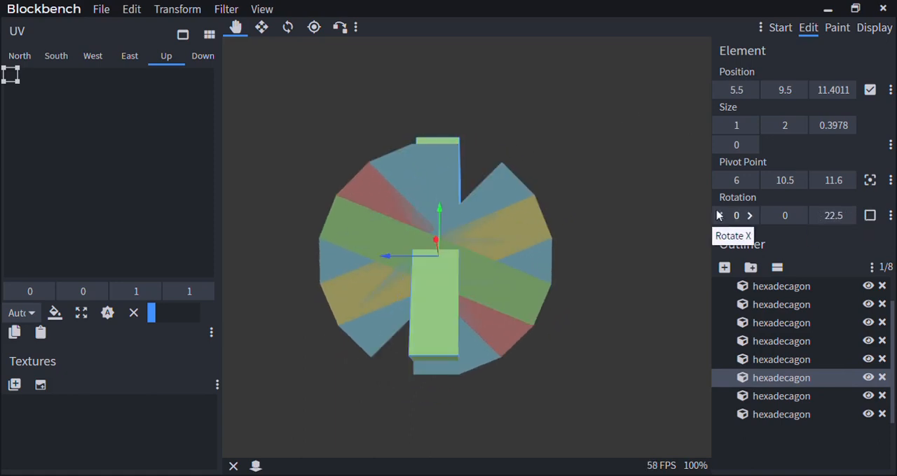
{"action": "left_click_drag", "start_coordinate": [637, 203], "coordinate": [580, 239]}
{"action": "scroll", "coordinate": [604, 215], "scroll_direction": "down", "scroll_amount": 6}
{"action": "scroll", "coordinate": [581, 244], "scroll_direction": "up", "scroll_amount": 6}
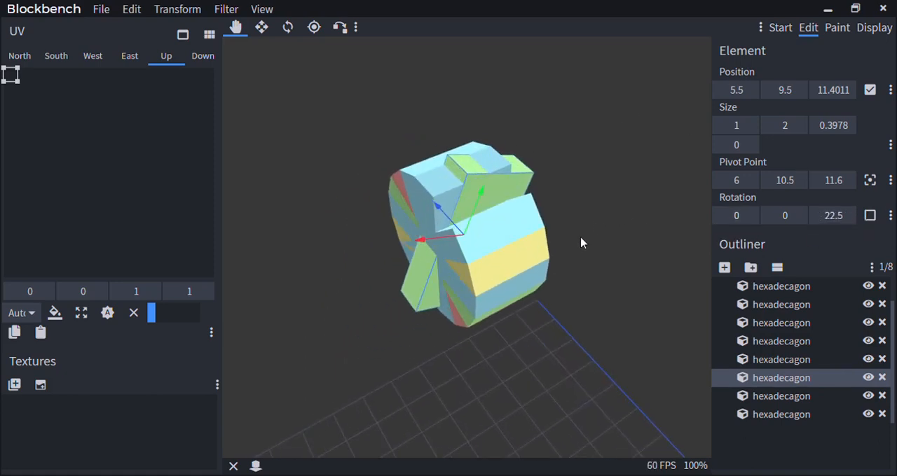
Reset that cube's Z rotation to 0 and set its X rotation back to -22.5
{"action": "left_click", "coordinate": [817, 215]}
{"action": "scroll", "coordinate": [621, 255], "scroll_direction": "down", "scroll_amount": 4}
{"action": "scroll", "coordinate": [704, 236], "scroll_direction": "up", "scroll_amount": 1}
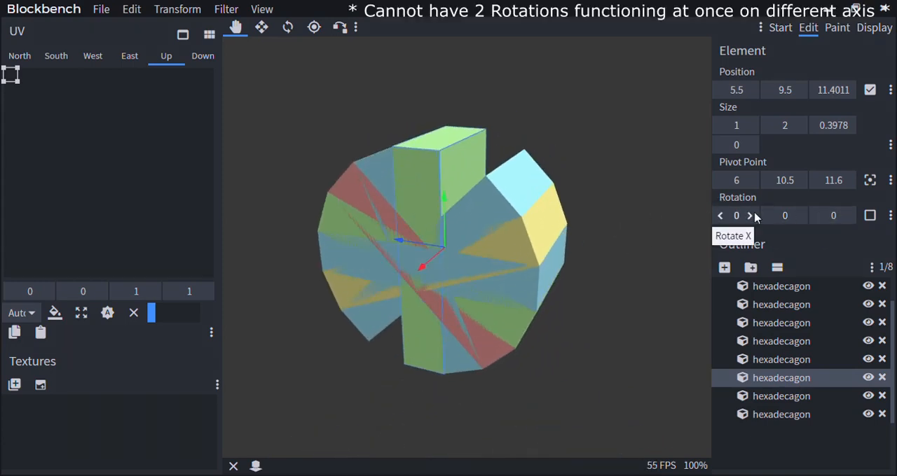
{"action": "left_click", "coordinate": [749, 215]}
{"action": "scroll", "coordinate": [628, 242], "scroll_direction": "down", "scroll_amount": 3}
{"action": "left_click", "coordinate": [721, 215]}
{"action": "left_click", "coordinate": [721, 216]}
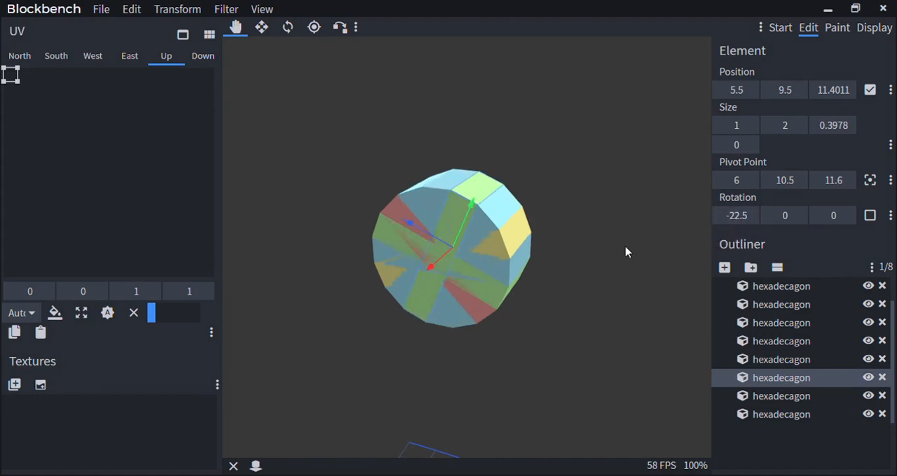
Select the whole hexadecagon group, increase its cubes' X rotation by 22.5, and rotate them all to 22.5 on Z
{"action": "scroll", "coordinate": [518, 219], "scroll_direction": "up", "scroll_amount": 3}
{"action": "left_click", "coordinate": [502, 320]}
{"action": "left_click", "coordinate": [424, 312]}
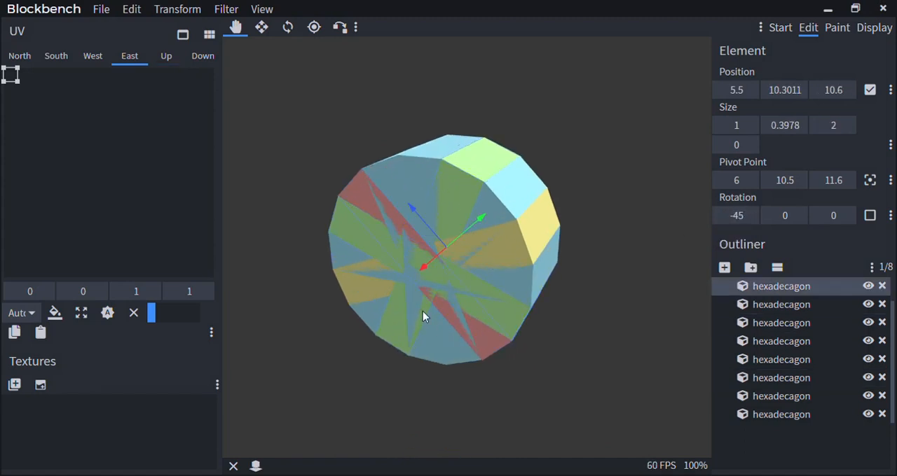
{"action": "scroll", "coordinate": [792, 322], "scroll_direction": "up", "scroll_amount": 1}
{"action": "left_click", "coordinate": [794, 305]}
{"action": "scroll", "coordinate": [691, 262], "scroll_direction": "down", "scroll_amount": 3}
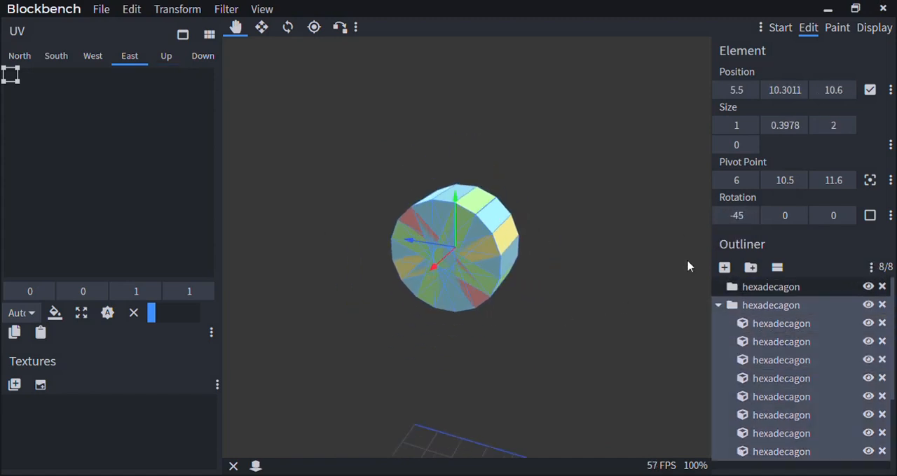
{"action": "left_click", "coordinate": [749, 216]}
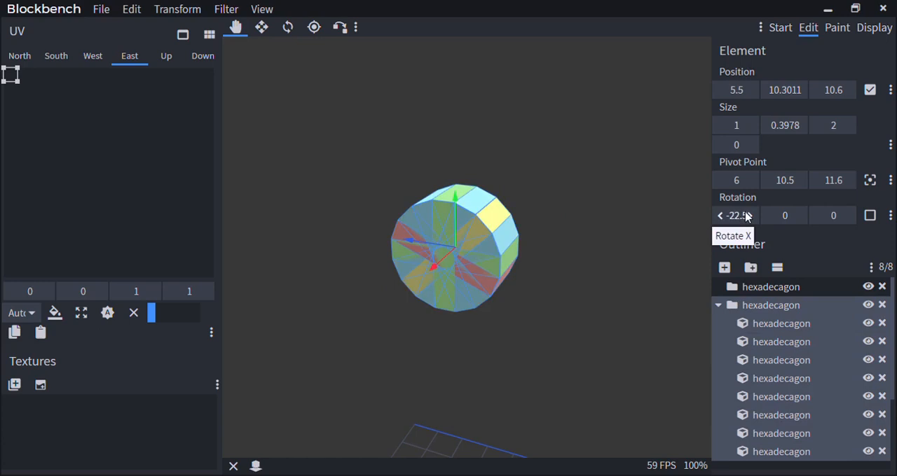
{"action": "left_click", "coordinate": [846, 215]}
Examine the shape of the Z-rotated hexadecagon from several sides and distances
{"action": "left_click_drag", "start_coordinate": [495, 329], "coordinate": [473, 347]}
{"action": "right_click", "coordinate": [393, 305]}
{"action": "scroll", "coordinate": [394, 308], "scroll_direction": "up", "scroll_amount": 2}
{"action": "scroll", "coordinate": [368, 324], "scroll_direction": "down", "scroll_amount": 3}
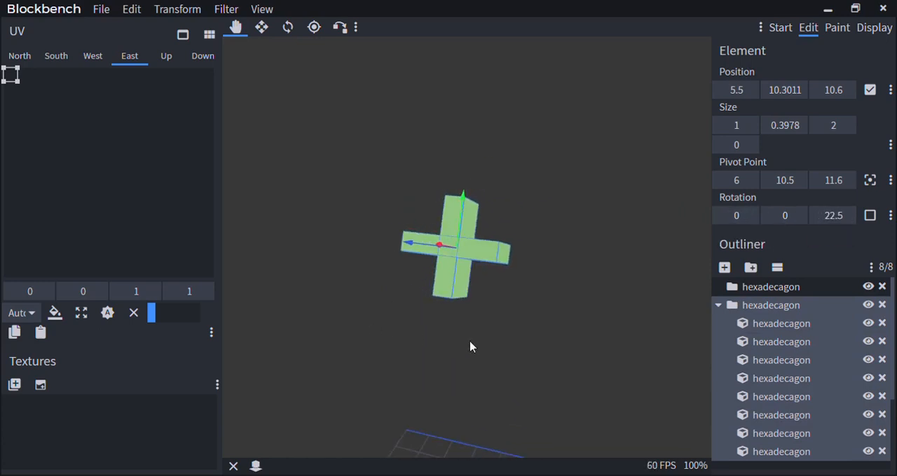
{"action": "scroll", "coordinate": [514, 350], "scroll_direction": "up", "scroll_amount": 2}
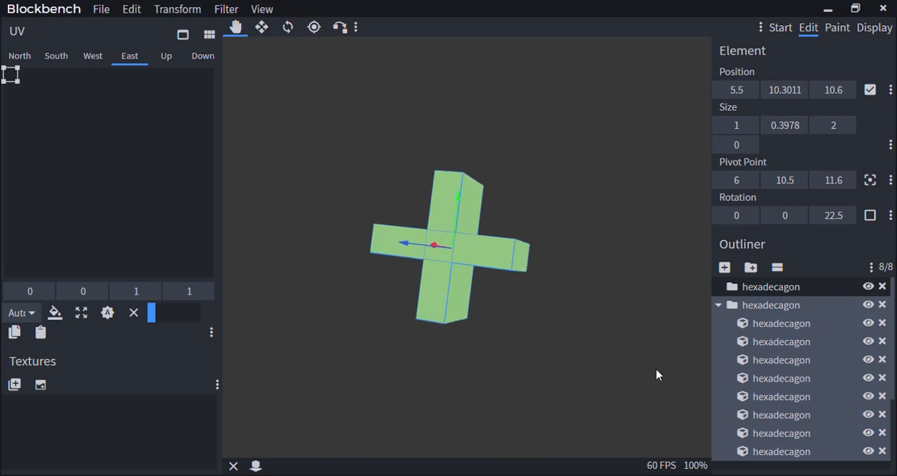
{"action": "scroll", "coordinate": [771, 384], "scroll_direction": "down", "scroll_amount": 2}
{"action": "scroll", "coordinate": [565, 370], "scroll_direction": "up", "scroll_amount": 2}
{"action": "scroll", "coordinate": [569, 360], "scroll_direction": "down", "scroll_amount": 2}
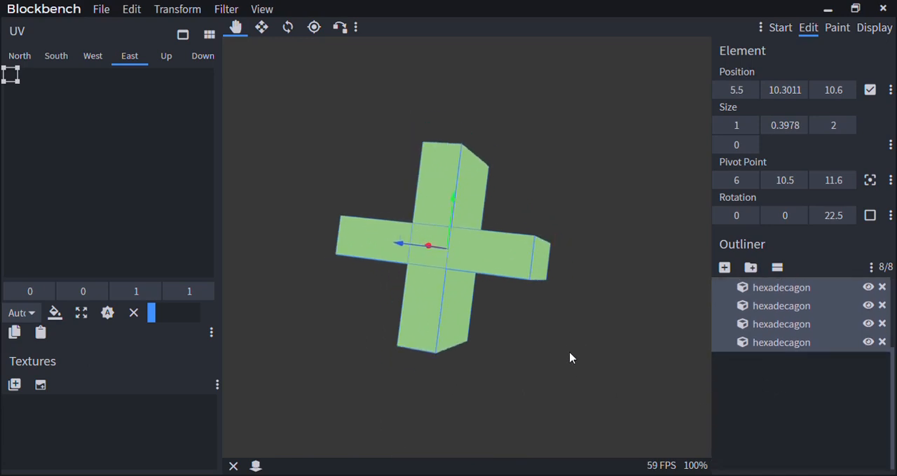
{"action": "left_click_drag", "start_coordinate": [570, 357], "coordinate": [498, 321]}
{"action": "scroll", "coordinate": [498, 316], "scroll_direction": "up", "scroll_amount": 3}
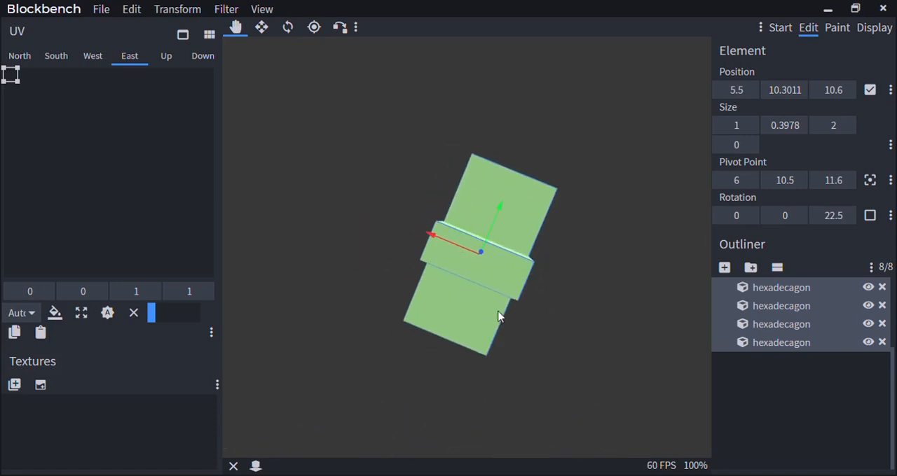
Delete the rotated hexadecagon and generate a new one with diameter 2, height 1, centre -12, 10.5, 11.6 and axis X
{"action": "key", "text": "Delete"}
{"action": "left_click", "coordinate": [226, 8]}
{"action": "left_click", "coordinate": [259, 112]}
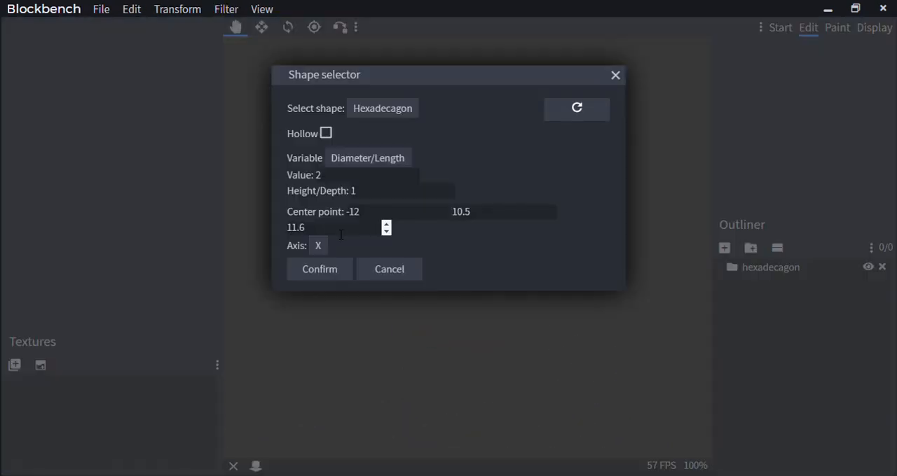
{"action": "left_click", "coordinate": [332, 267]}
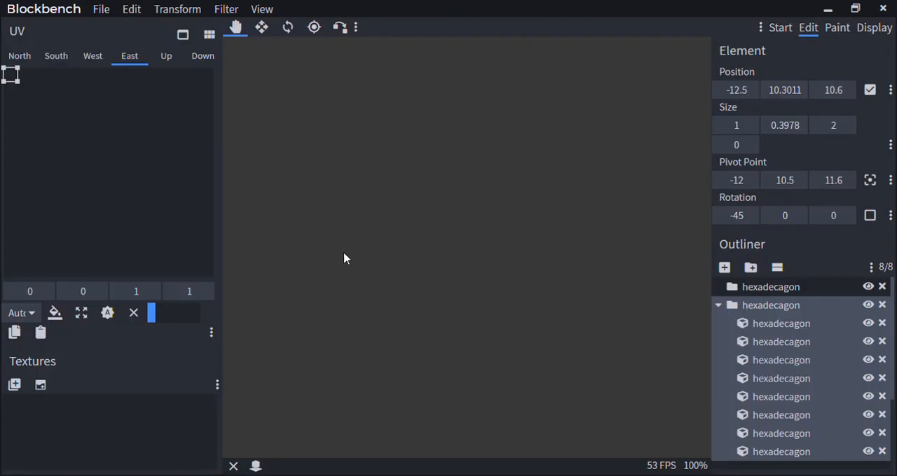
Move the X-axis hexadecagon along X to a pivot X of 13, and generate another hexadecagon of diameter 2 and height 1 with axis Y
{"action": "left_click_drag", "start_coordinate": [344, 258], "coordinate": [435, 273]}
{"action": "left_click", "coordinate": [230, 9]}
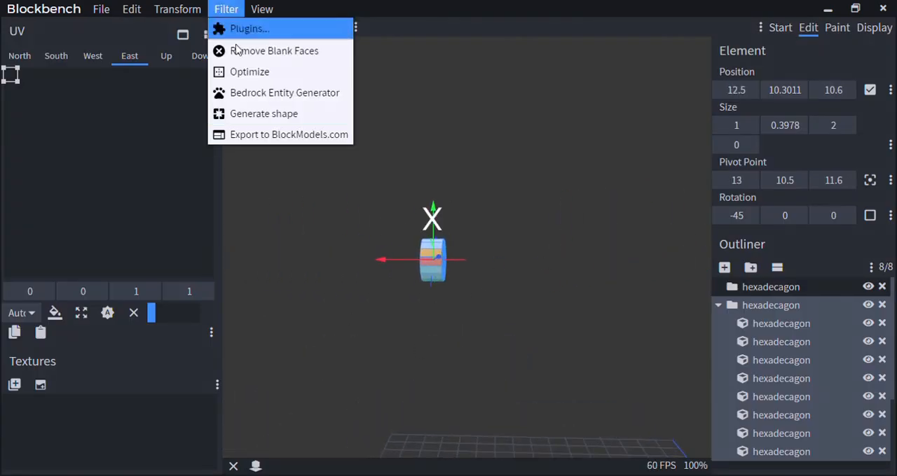
{"action": "left_click", "coordinate": [228, 114]}
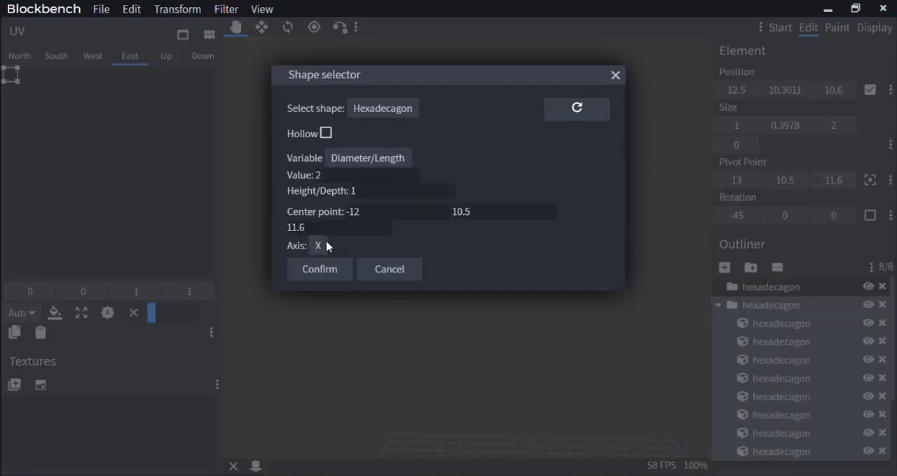
{"action": "left_click", "coordinate": [324, 271]}
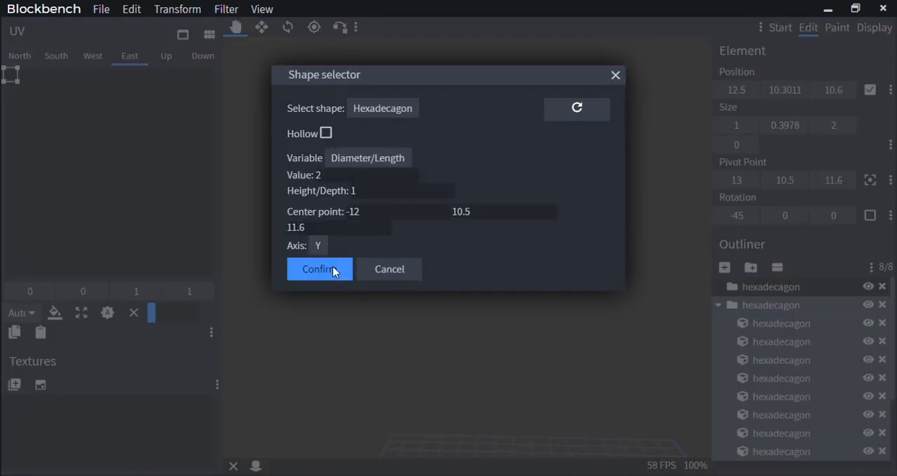
{"action": "left_click", "coordinate": [333, 269]}
Move the Y-axis hexadecagon along X to a pivot X of 7, beside the X-axis one
{"action": "scroll", "coordinate": [493, 267], "scroll_direction": "down", "scroll_amount": 4}
{"action": "left_click_drag", "start_coordinate": [495, 266], "coordinate": [357, 236]}
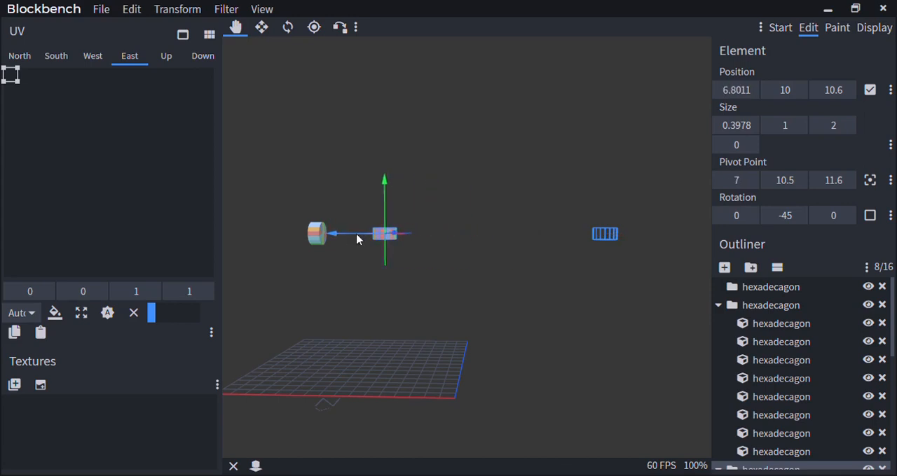
{"action": "right_click_drag", "start_coordinate": [357, 236], "coordinate": [443, 260]}
{"action": "scroll", "coordinate": [442, 259], "scroll_direction": "up", "scroll_amount": 7}
{"action": "left_click_drag", "start_coordinate": [567, 368], "coordinate": [587, 366]}
{"action": "left_click_drag", "start_coordinate": [469, 358], "coordinate": [548, 343]}
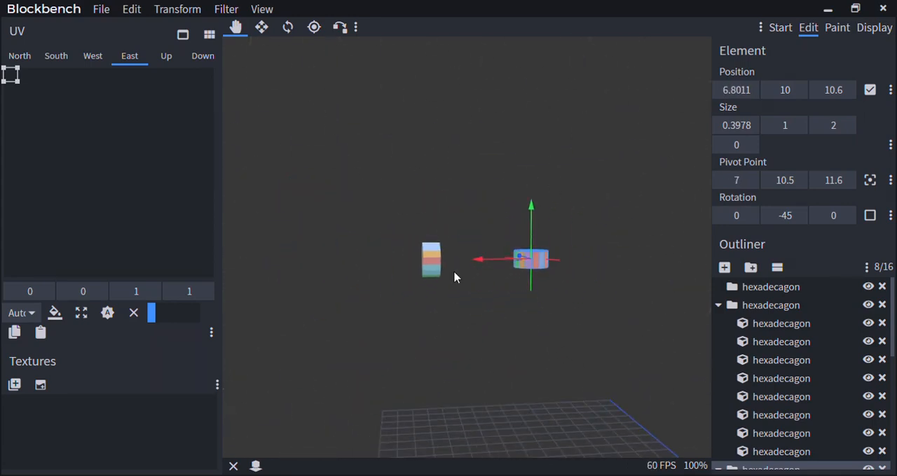
{"action": "left_click_drag", "start_coordinate": [454, 277], "coordinate": [369, 233]}
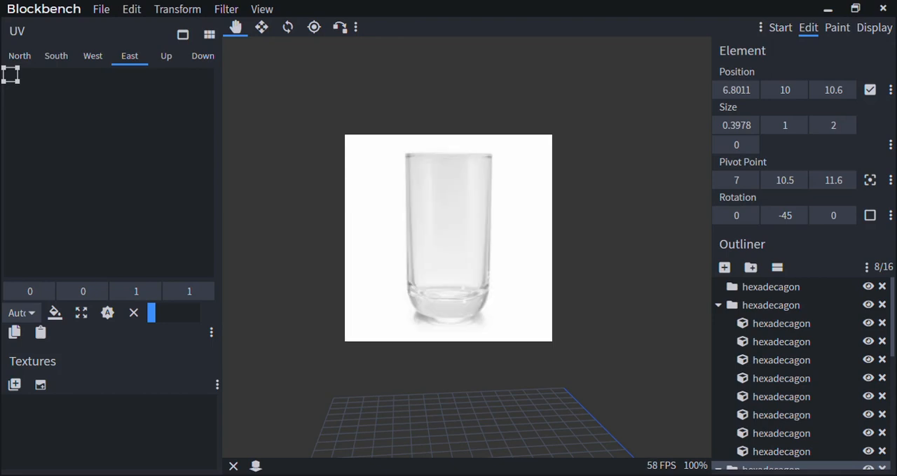
{"action": "scroll", "coordinate": [385, 216], "scroll_direction": "up", "scroll_amount": 5}
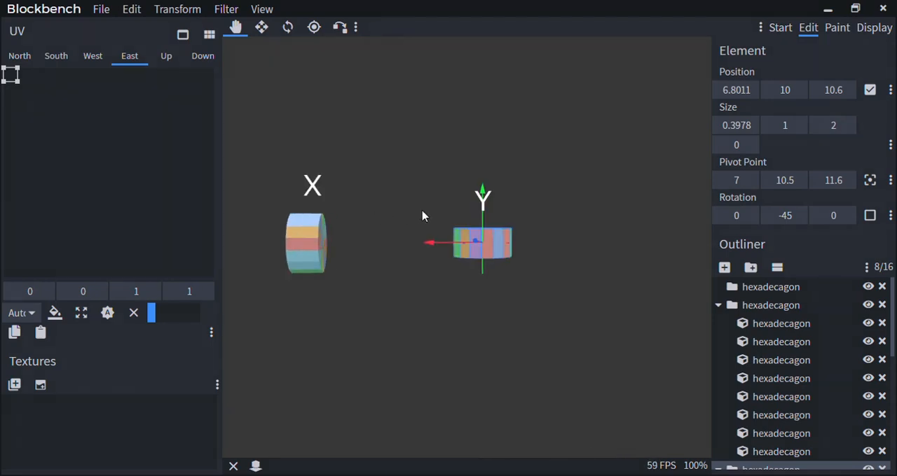
Generate a hexadecagon of diameter 2 and height 1 with axis Z, and move it to a pivot X of 1 beside the other two
{"action": "left_click", "coordinate": [226, 9]}
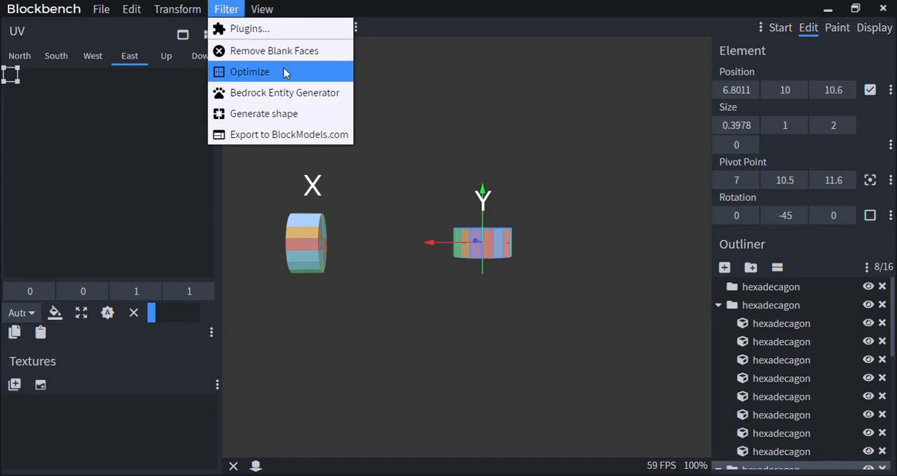
{"action": "left_click", "coordinate": [284, 114]}
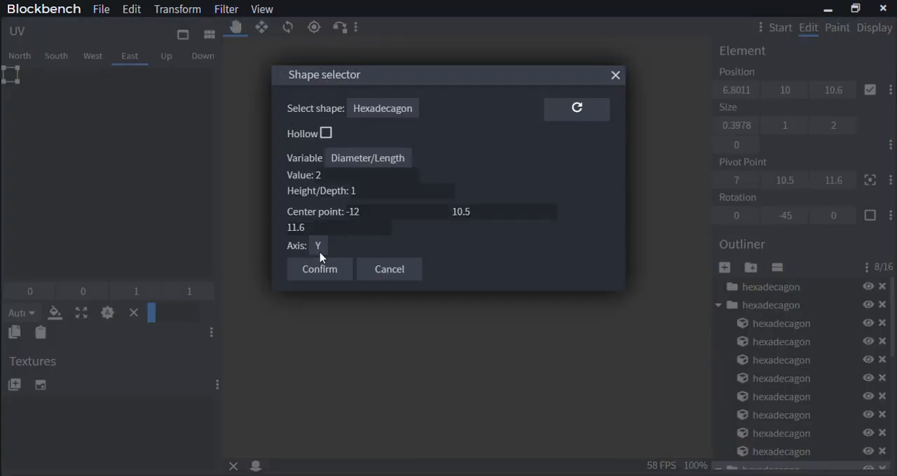
{"action": "left_click", "coordinate": [334, 269]}
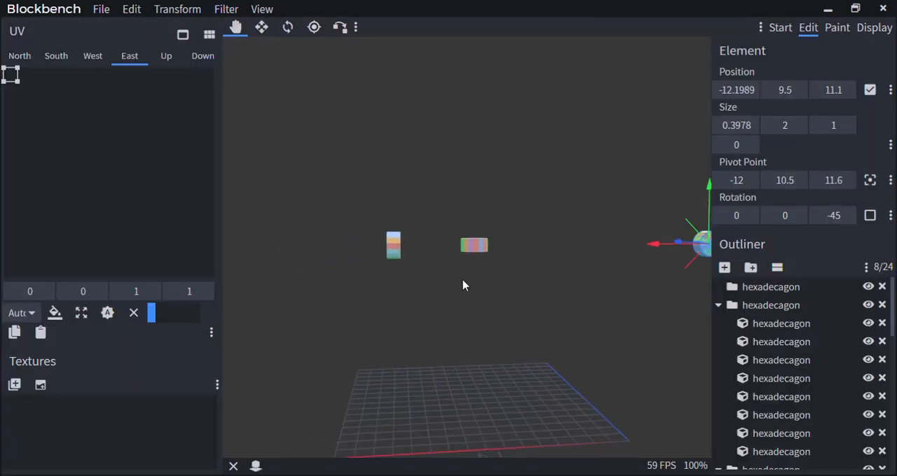
{"action": "scroll", "coordinate": [567, 312], "scroll_direction": "down", "scroll_amount": 5}
{"action": "left_click_drag", "start_coordinate": [454, 227], "coordinate": [443, 274]}
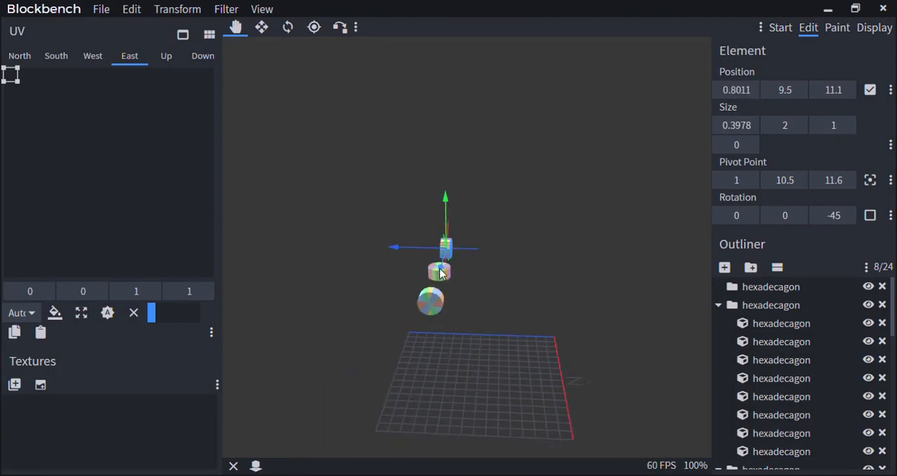
{"action": "scroll", "coordinate": [466, 270], "scroll_direction": "up", "scroll_amount": 5}
{"action": "left_click_drag", "start_coordinate": [538, 259], "coordinate": [510, 261]}
Delete the Z-axis hexadecagon and select the whole group of the Y-axis hexadecagon
{"action": "key", "text": "Delete"}
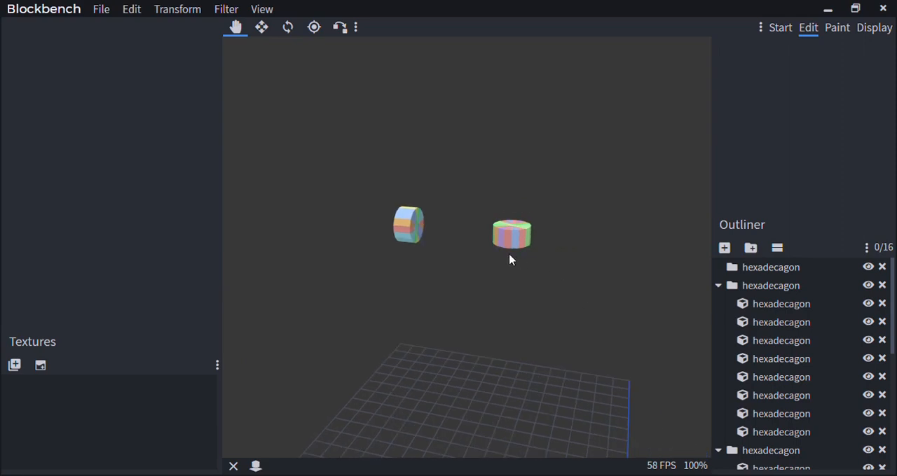
{"action": "left_click", "coordinate": [517, 244]}
{"action": "left_click", "coordinate": [747, 323]}
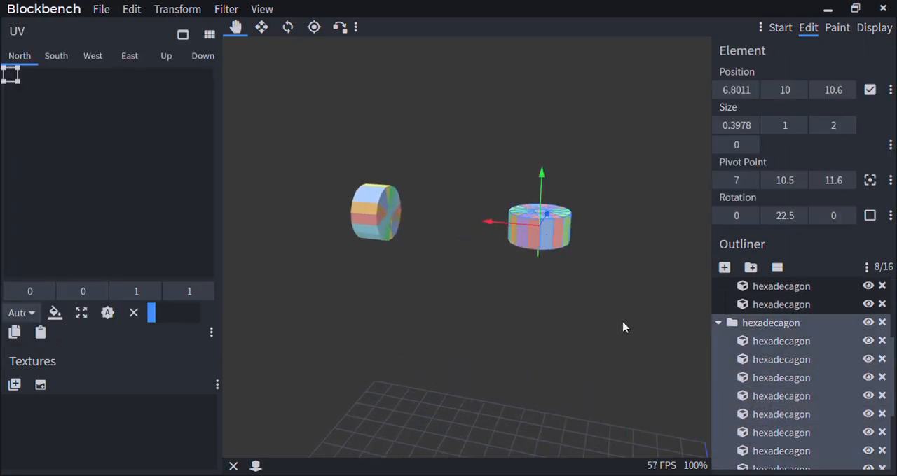
{"action": "left_click_drag", "start_coordinate": [623, 325], "coordinate": [506, 301]}
{"action": "scroll", "coordinate": [507, 301], "scroll_direction": "up", "scroll_amount": 5}
{"action": "right_click_drag", "start_coordinate": [506, 300], "coordinate": [562, 330]}
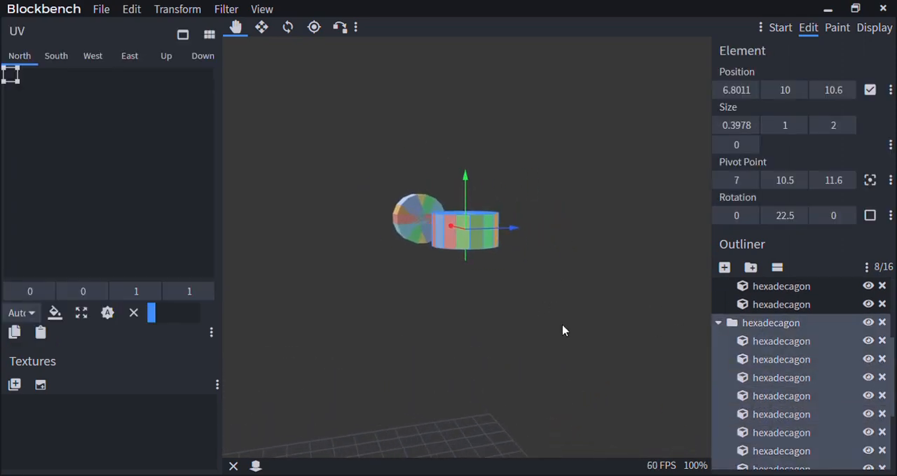
Try stepping the Y-axis hexadecagon group's Z rotation back and forth, and inspect its shape from another side
{"action": "left_click", "coordinate": [846, 217]}
{"action": "left_click", "coordinate": [817, 217]}
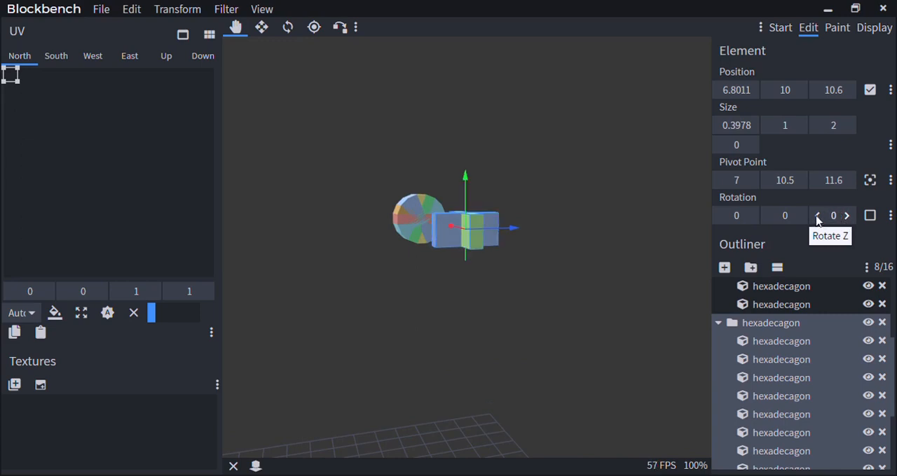
{"action": "left_click", "coordinate": [816, 217]}
{"action": "left_click", "coordinate": [847, 218]}
{"action": "left_click", "coordinate": [845, 217]}
{"action": "left_click_drag", "start_coordinate": [386, 309], "coordinate": [472, 318]}
{"action": "scroll", "coordinate": [472, 318], "scroll_direction": "up", "scroll_amount": 7}
{"action": "right_click_drag", "start_coordinate": [472, 318], "coordinate": [518, 342]}
Delete the rotated Y-axis hexadecagon and the whole X-axis hexadecagon group
{"action": "key", "text": "Delete"}
{"action": "scroll", "coordinate": [500, 308], "scroll_direction": "up", "scroll_amount": 7}
{"action": "left_click", "coordinate": [481, 261]}
{"action": "scroll", "coordinate": [785, 358], "scroll_direction": "up", "scroll_amount": 2}
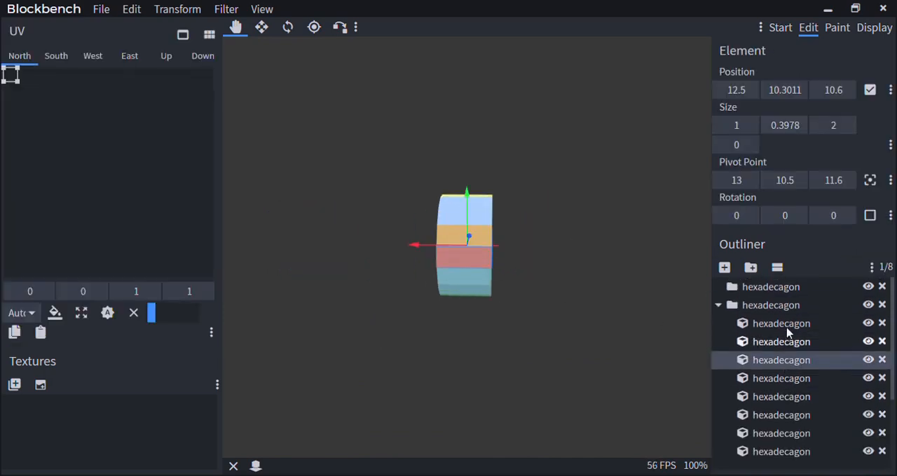
{"action": "left_click", "coordinate": [778, 306]}
{"action": "key", "text": "Delete"}
Generate a new hexadecagon of diameter 2 and height 1 with axis X, and move it to a pivot X of 19
{"action": "left_click", "coordinate": [225, 8]}
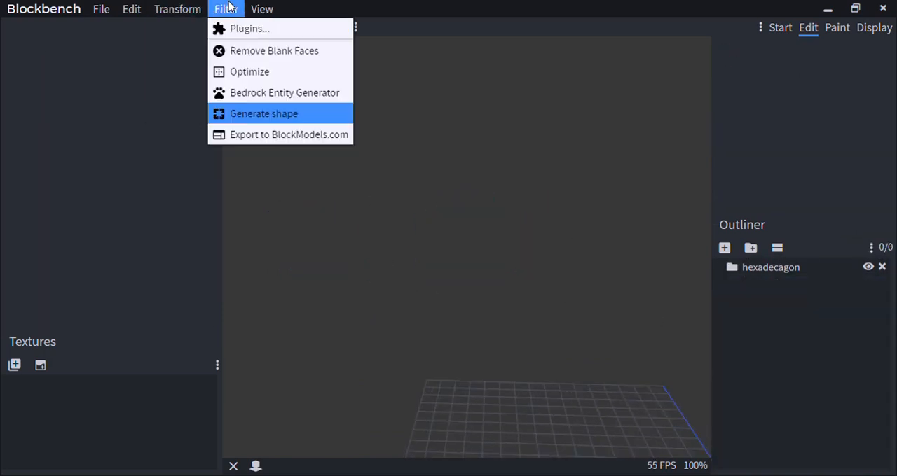
{"action": "left_click", "coordinate": [236, 113]}
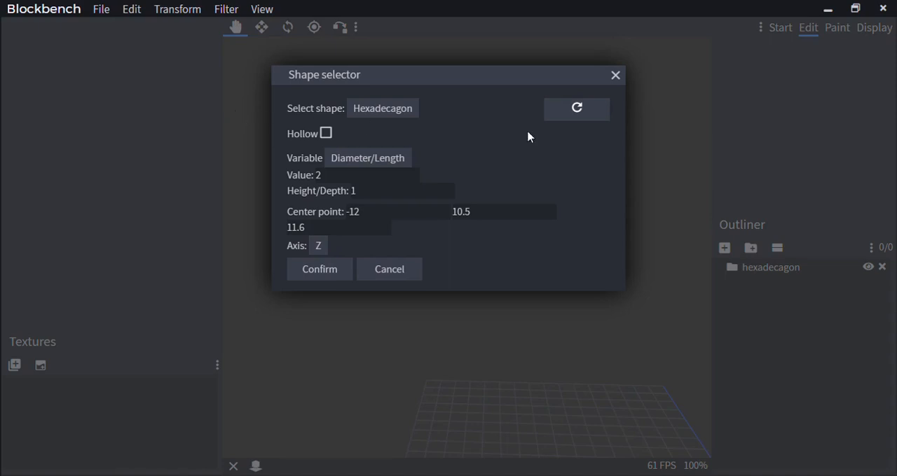
{"action": "left_click", "coordinate": [321, 275]}
{"action": "scroll", "coordinate": [505, 246], "scroll_direction": "down", "scroll_amount": 5}
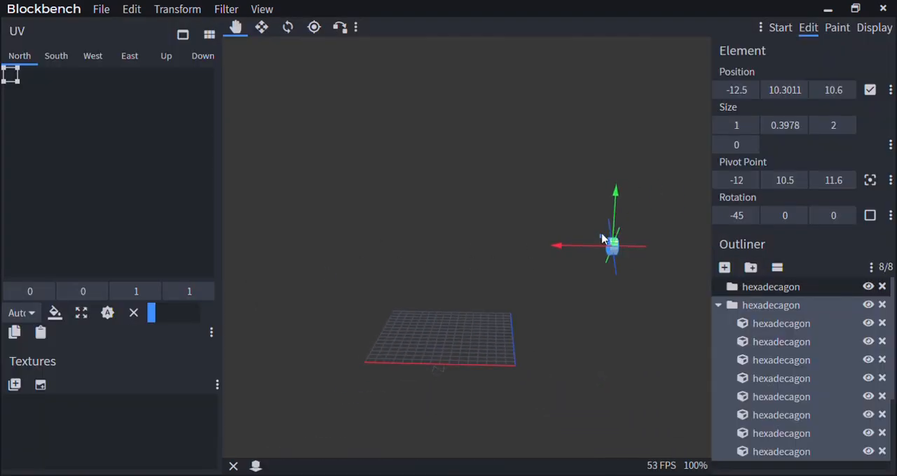
{"action": "left_click_drag", "start_coordinate": [571, 251], "coordinate": [398, 248]}
{"action": "scroll", "coordinate": [390, 247], "scroll_direction": "up", "scroll_amount": 5}
{"action": "right_click_drag", "start_coordinate": [390, 247], "coordinate": [496, 243]}
{"action": "left_click_drag", "start_coordinate": [499, 235], "coordinate": [318, 227]}
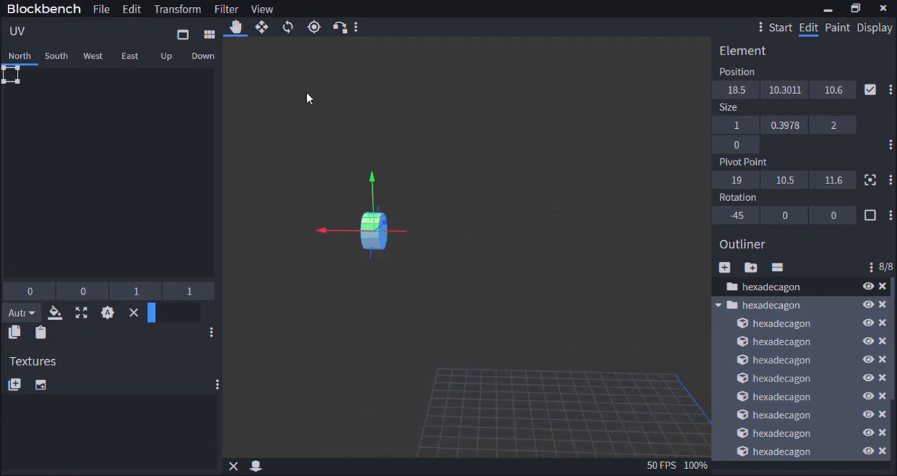
Generate a second hexadecagon of diameter 2 and height 1 with axis Y, and move it to a pivot X of 15
{"action": "left_click", "coordinate": [225, 8]}
{"action": "left_click", "coordinate": [267, 114]}
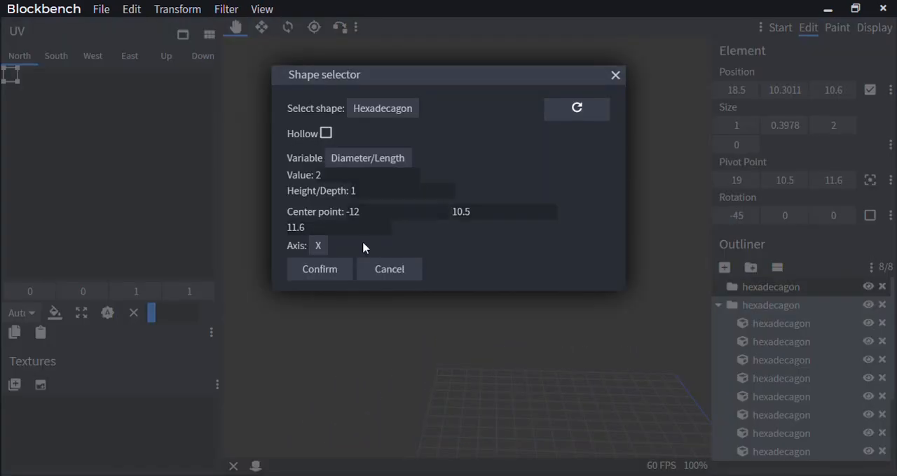
{"action": "left_click", "coordinate": [327, 274]}
{"action": "left_click_drag", "start_coordinate": [650, 254], "coordinate": [411, 240]}
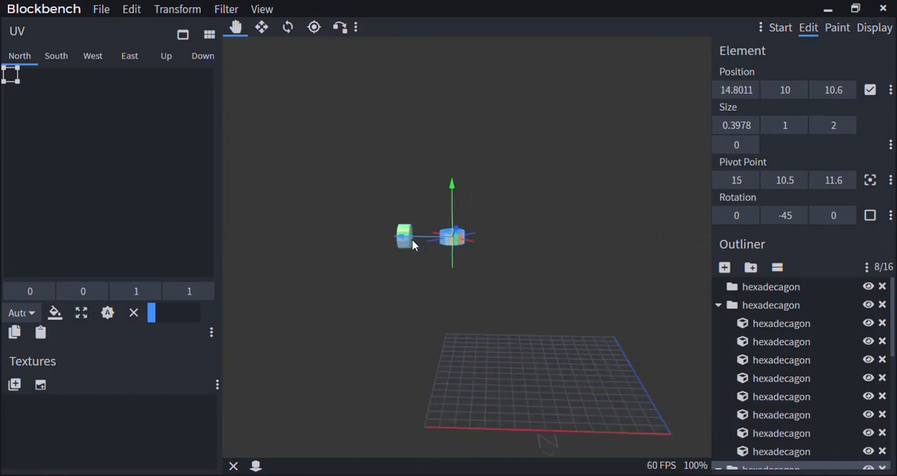
{"action": "scroll", "coordinate": [412, 242], "scroll_direction": "up", "scroll_amount": 3}
{"action": "right_click_drag", "start_coordinate": [414, 244], "coordinate": [517, 250]}
{"action": "scroll", "coordinate": [469, 242], "scroll_direction": "up", "scroll_amount": 2}
Select individual cubes in the X-axis and Y-axis hexadecagons in turn to compare which axis each is rotated on
{"action": "left_click", "coordinate": [474, 233]}
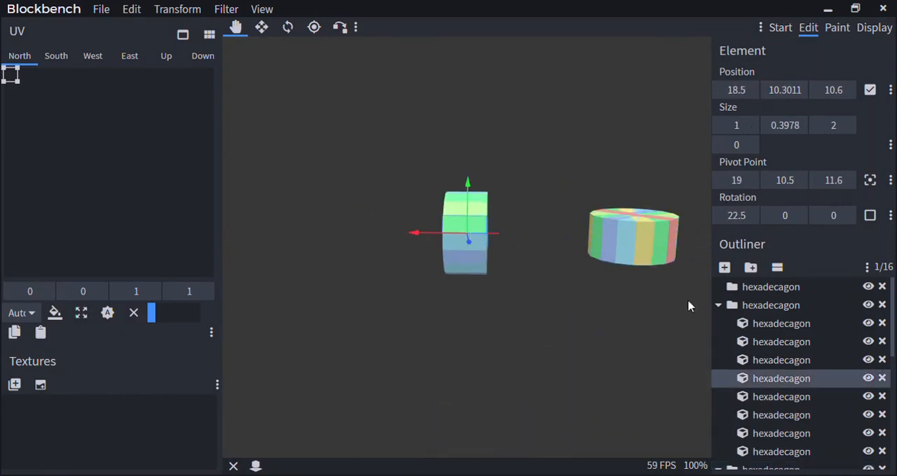
{"action": "scroll", "coordinate": [629, 246], "scroll_direction": "up", "scroll_amount": 5}
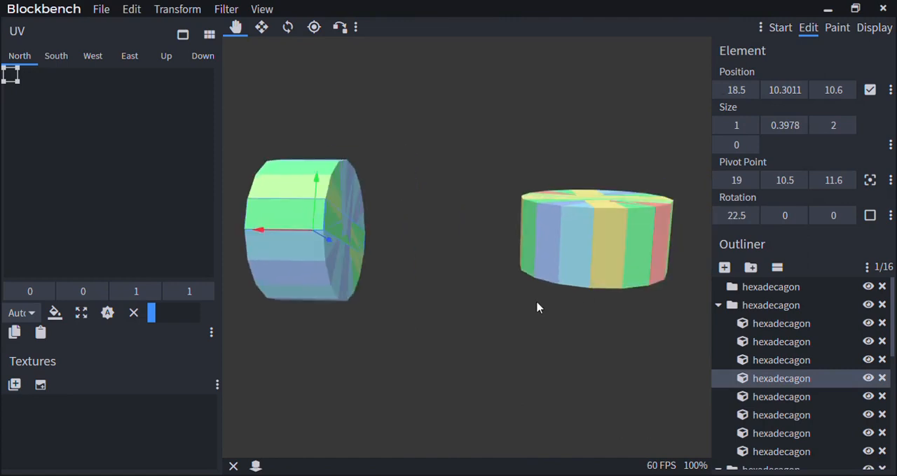
{"action": "scroll", "coordinate": [546, 246], "scroll_direction": "down", "scroll_amount": 3}
{"action": "left_click", "coordinate": [546, 247]}
{"action": "left_click_drag", "start_coordinate": [546, 247], "coordinate": [350, 269]}
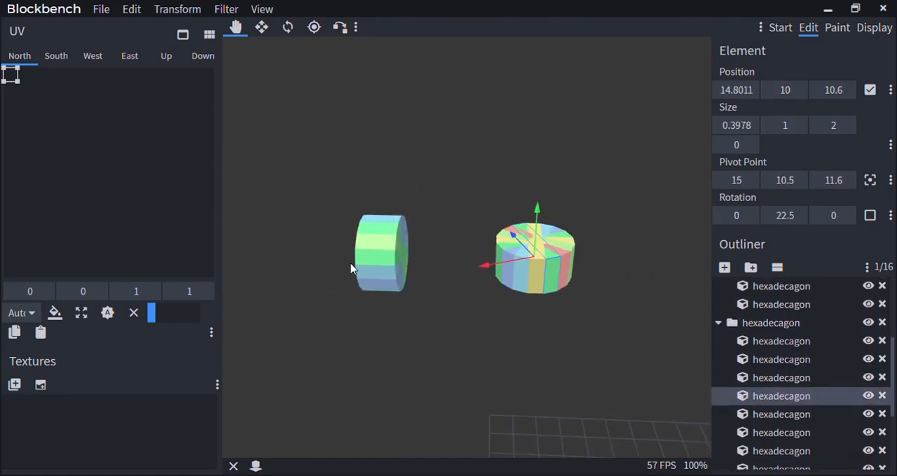
{"action": "left_click", "coordinate": [378, 261]}
{"action": "left_click", "coordinate": [521, 271]}
{"action": "left_click", "coordinate": [371, 259]}
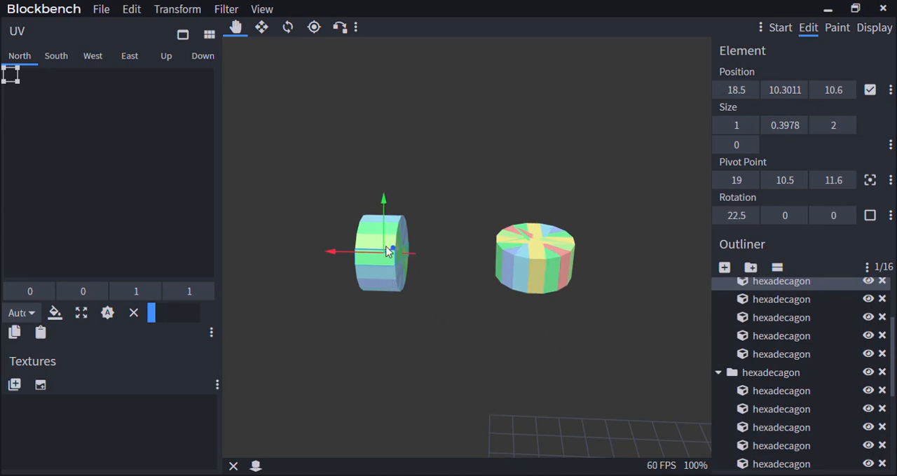
Select the whole X-axis hexadecagon group and step its Z rotation through -22.5 to 0
{"action": "scroll", "coordinate": [738, 343], "scroll_direction": "down", "scroll_amount": 2}
{"action": "left_click", "coordinate": [759, 306]}
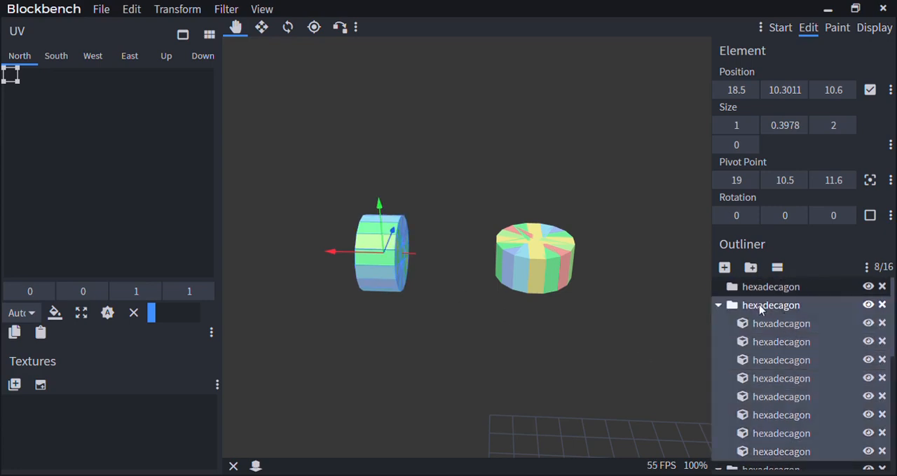
{"action": "scroll", "coordinate": [488, 342], "scroll_direction": "down", "scroll_amount": 2}
{"action": "right_click_drag", "start_coordinate": [488, 341], "coordinate": [506, 326]}
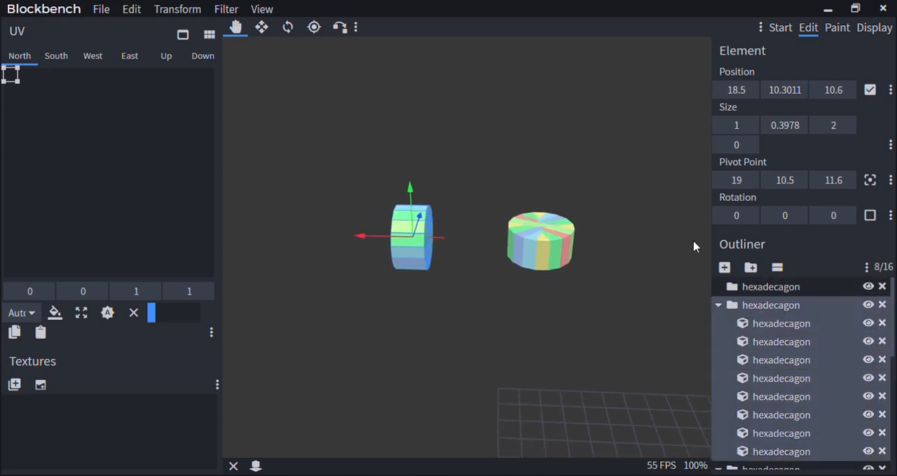
{"action": "left_click", "coordinate": [747, 218]}
{"action": "left_click", "coordinate": [845, 216]}
{"action": "left_click", "coordinate": [845, 216]}
{"action": "left_click", "coordinate": [845, 216]}
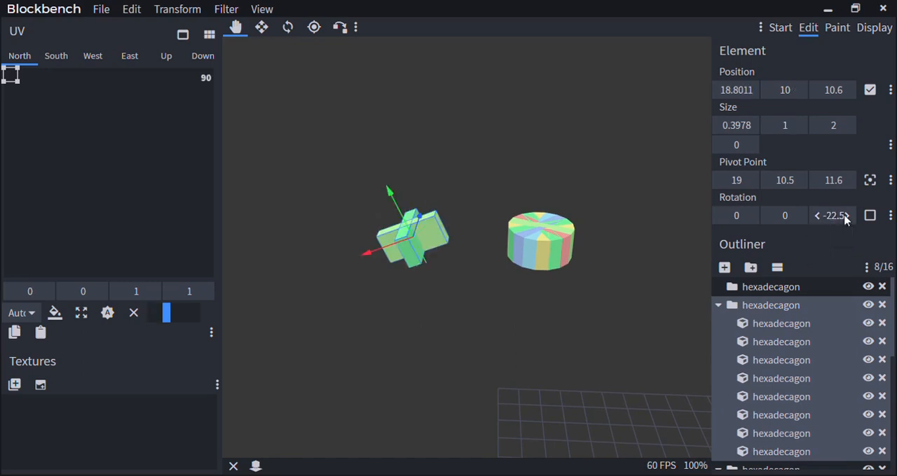
{"action": "left_click", "coordinate": [845, 216]}
Compare the modified hexadecagon's shape with the intact Y-axis one from several angles and distances
{"action": "left_click_drag", "start_coordinate": [511, 324], "coordinate": [591, 289]}
{"action": "scroll", "coordinate": [466, 302], "scroll_direction": "down", "scroll_amount": 5}
{"action": "left_click_drag", "start_coordinate": [463, 304], "coordinate": [492, 291]}
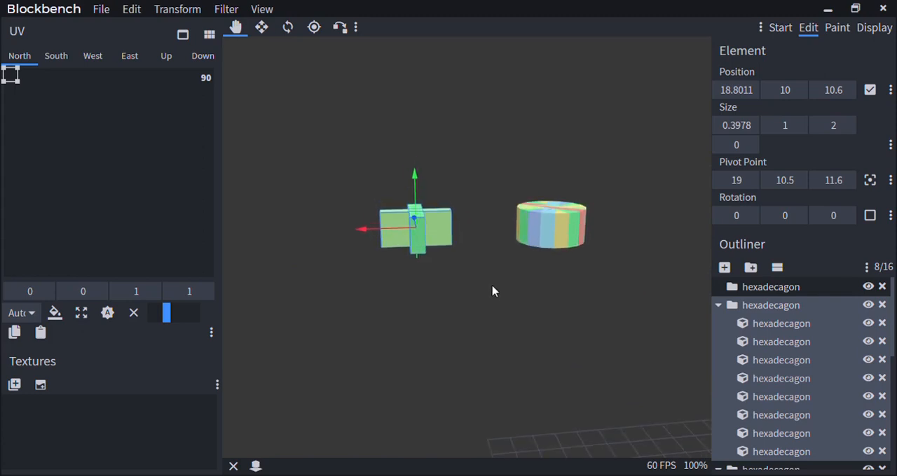
{"action": "left_click_drag", "start_coordinate": [493, 291], "coordinate": [538, 318]}
{"action": "scroll", "coordinate": [372, 261], "scroll_direction": "up", "scroll_amount": 3}
{"action": "left_click_drag", "start_coordinate": [517, 291], "coordinate": [475, 297]}
{"action": "scroll", "coordinate": [476, 296], "scroll_direction": "down", "scroll_amount": 3}
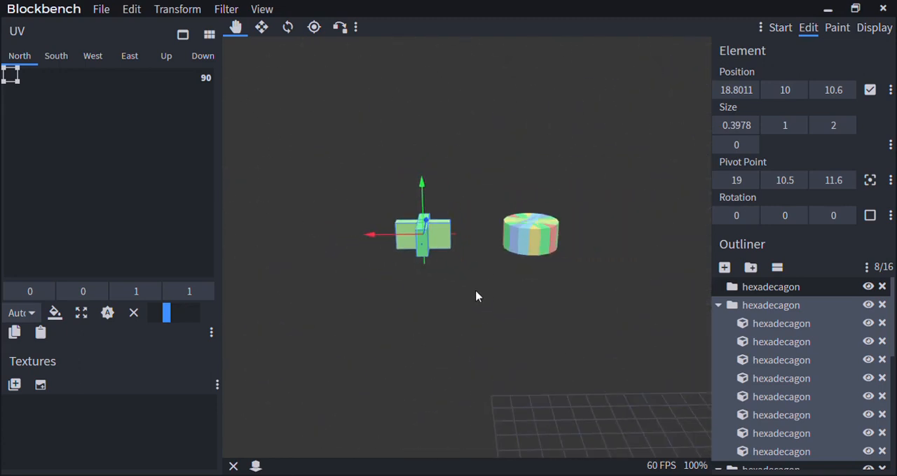
Delete the modified hexadecagon and the remaining Y-axis hexadecagon group
{"action": "key", "text": "Delete"}
{"action": "scroll", "coordinate": [561, 274], "scroll_direction": "up", "scroll_amount": 1}
{"action": "left_click", "coordinate": [781, 341]}
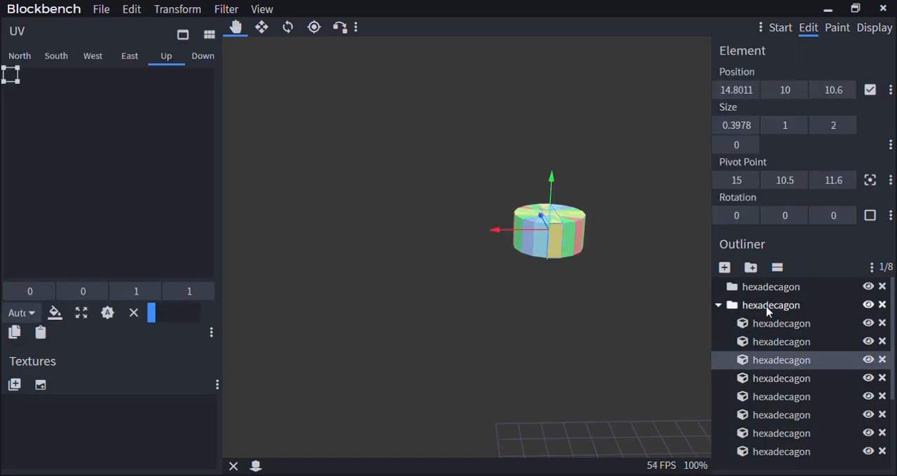
{"action": "left_click", "coordinate": [845, 306]}
{"action": "key", "text": "Delete"}
{"action": "scroll", "coordinate": [522, 287], "scroll_direction": "down", "scroll_amount": 3}
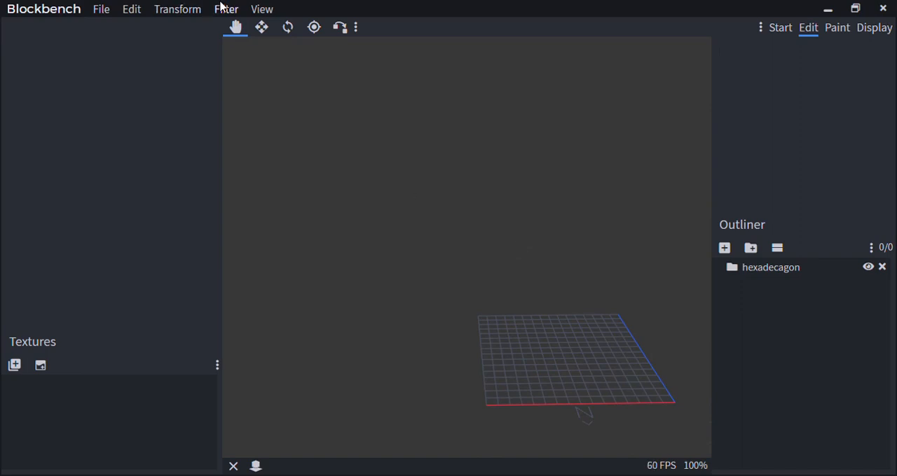
Generate a new Y-axis hexadecagon and move it to position Y 10, Z 10.6 above the grid
{"action": "left_click", "coordinate": [222, 7]}
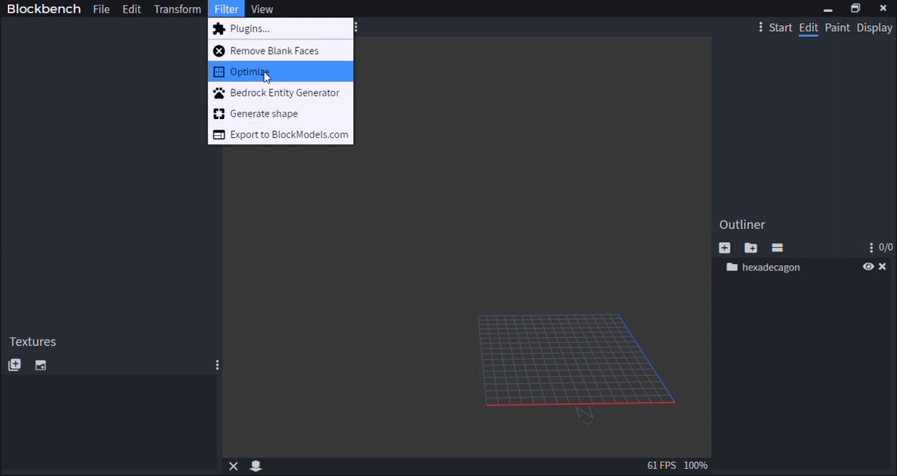
{"action": "left_click", "coordinate": [587, 264]}
{"action": "left_click", "coordinate": [226, 8]}
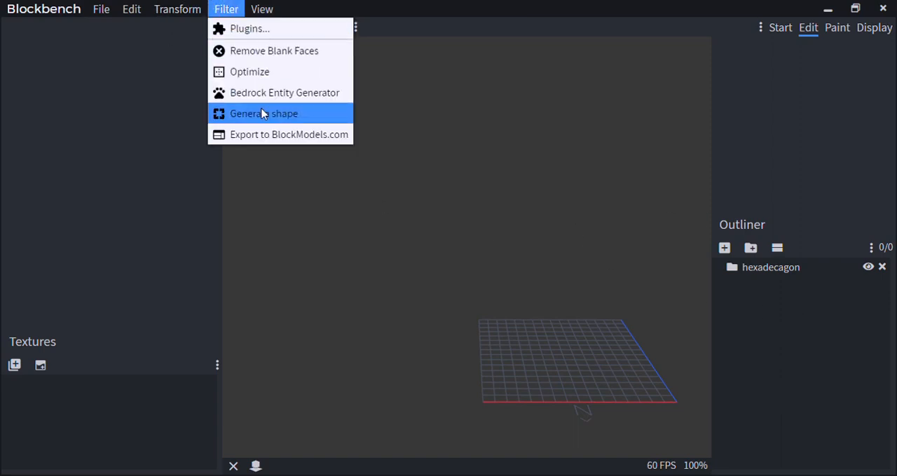
{"action": "left_click", "coordinate": [264, 113]}
{"action": "left_click", "coordinate": [325, 261]}
{"action": "left_click_drag", "start_coordinate": [348, 266], "coordinate": [348, 232]}
{"action": "scroll", "coordinate": [520, 230], "scroll_direction": "down", "scroll_amount": 3}
{"action": "right_click_drag", "start_coordinate": [354, 234], "coordinate": [472, 260]}
{"action": "scroll", "coordinate": [520, 275], "scroll_direction": "up", "scroll_amount": 8}
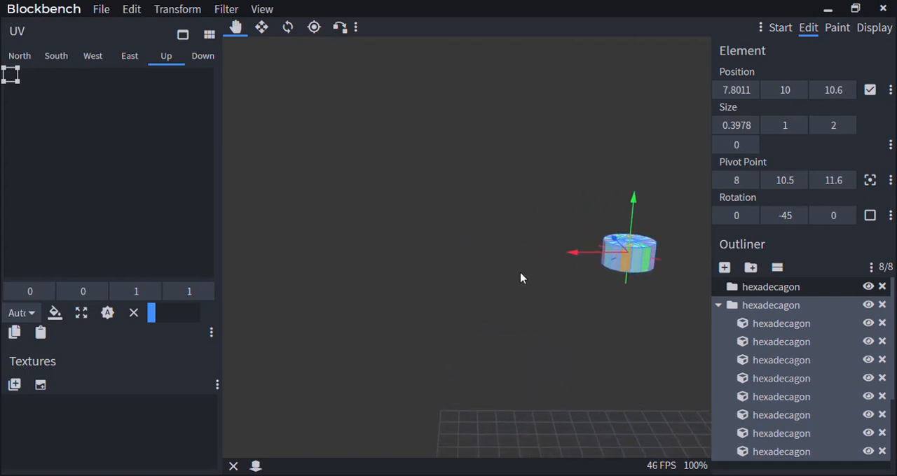
Shift the hexadecagon along Z to position 8.6 and view it from several angles
{"action": "right_click_drag", "start_coordinate": [521, 279], "coordinate": [399, 203]}
{"action": "left_click_drag", "start_coordinate": [490, 322], "coordinate": [417, 265]}
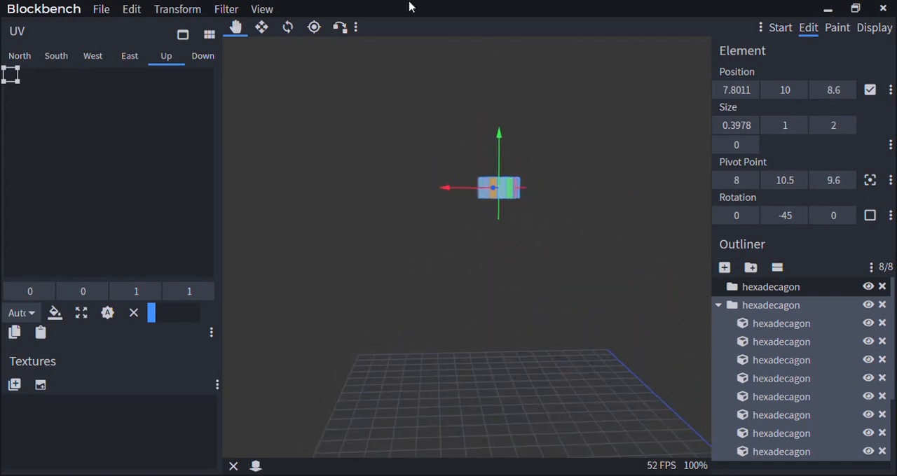
{"action": "left_click_drag", "start_coordinate": [427, 199], "coordinate": [386, 75]}
{"action": "scroll", "coordinate": [564, 195], "scroll_direction": "up", "scroll_amount": 5}
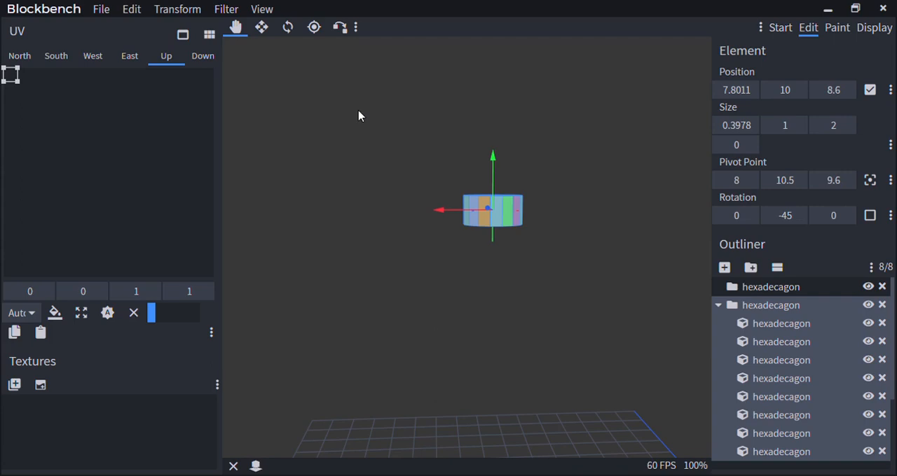
{"action": "left_click_drag", "start_coordinate": [358, 116], "coordinate": [417, 214]}
{"action": "left_click_drag", "start_coordinate": [423, 226], "coordinate": [376, 165]}
{"action": "scroll", "coordinate": [376, 165], "scroll_direction": "up", "scroll_amount": 5}
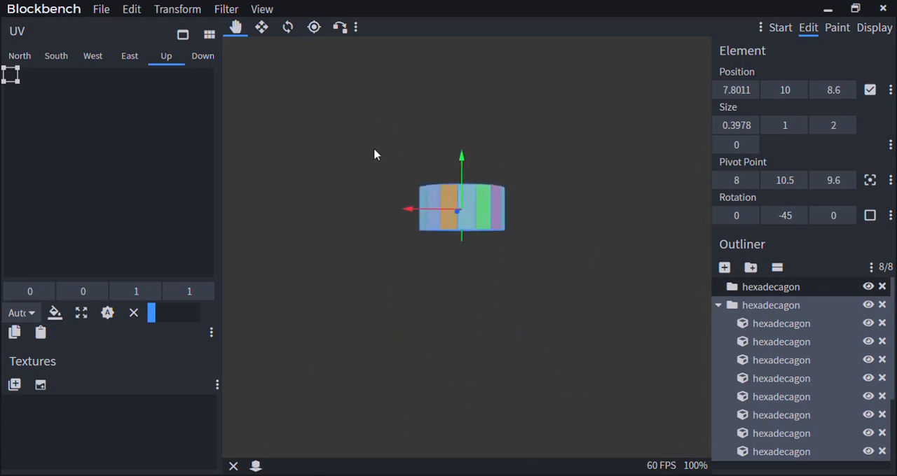
{"action": "scroll", "coordinate": [377, 172], "scroll_direction": "down", "scroll_amount": 3}
{"action": "scroll", "coordinate": [380, 172], "scroll_direction": "down", "scroll_amount": 3}
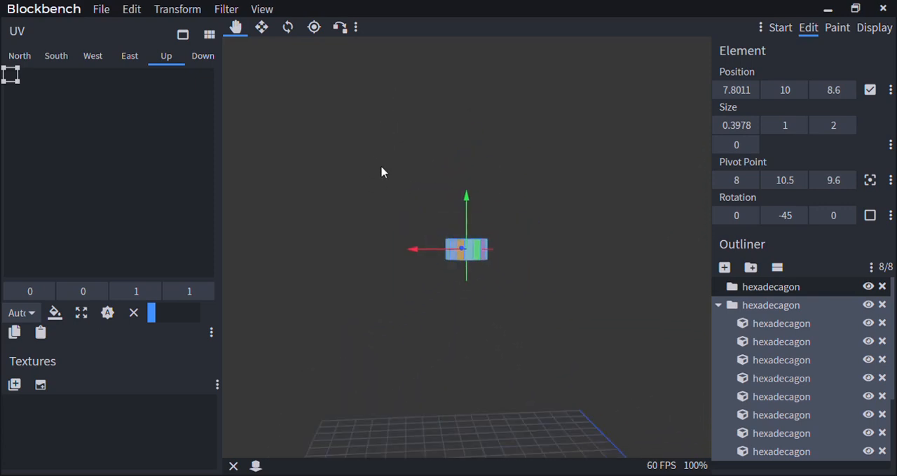
Review the available transform operations and center the selected hexadecagon on the X axis
{"action": "left_click", "coordinate": [168, 7]}
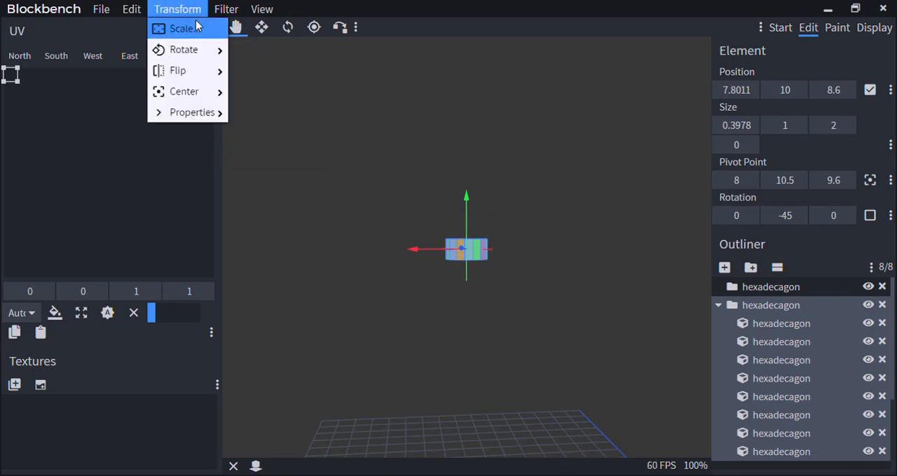
{"action": "left_click", "coordinate": [184, 7]}
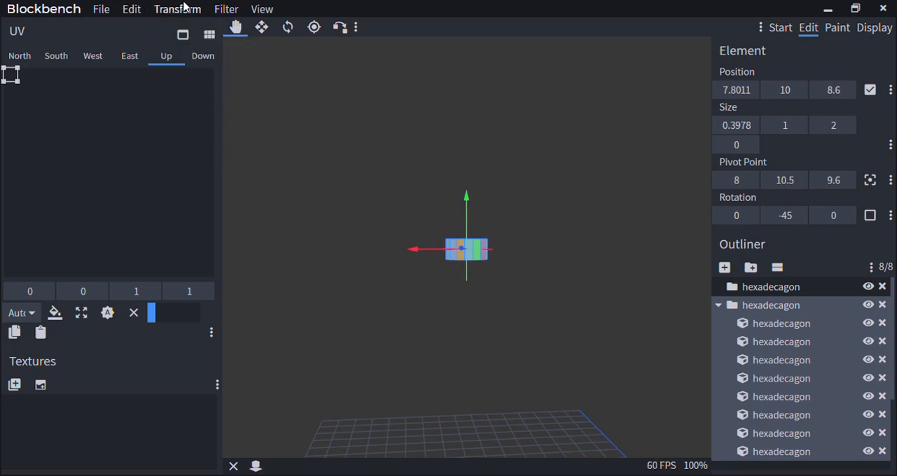
{"action": "left_click", "coordinate": [184, 7]}
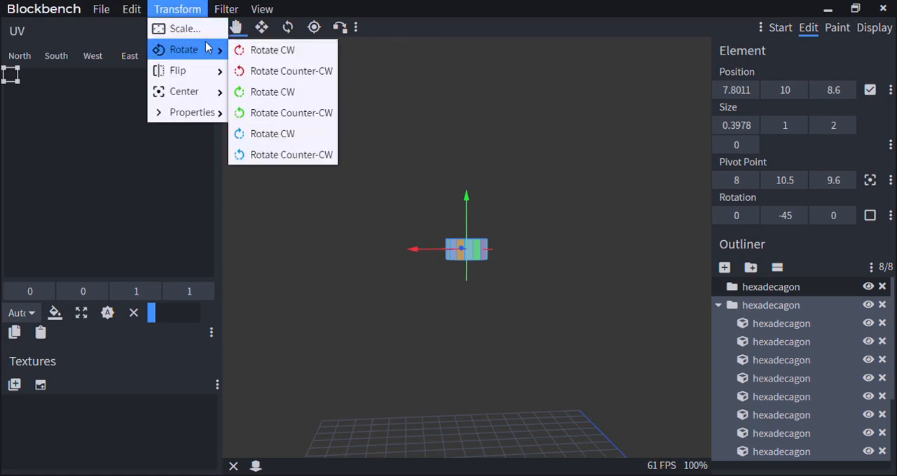
{"action": "mouse_move", "coordinate": [203, 118]}
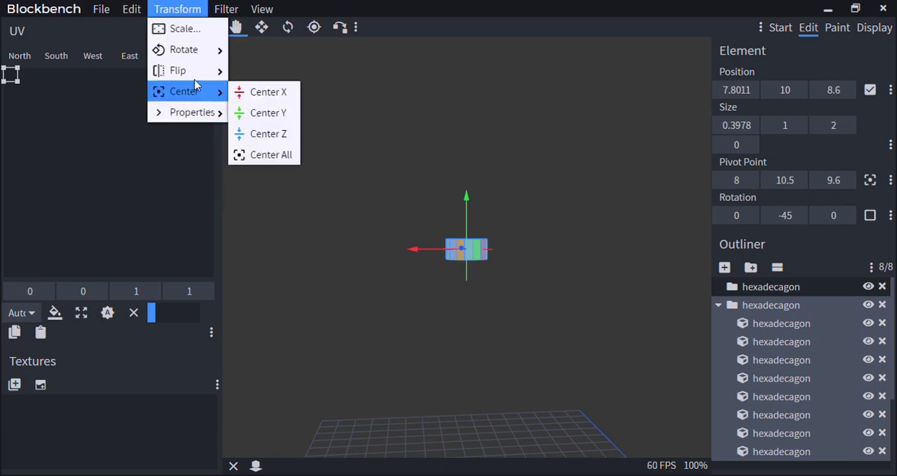
{"action": "mouse_move", "coordinate": [195, 101]}
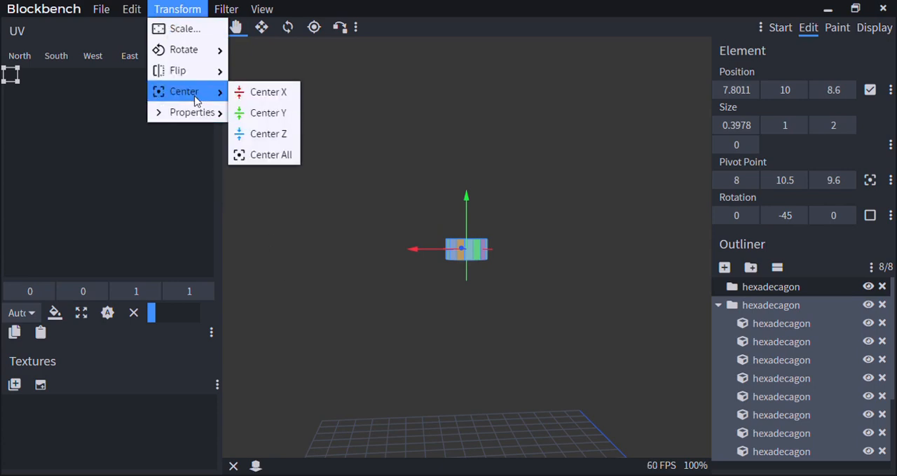
{"action": "left_click", "coordinate": [279, 102]}
{"action": "left_click_drag", "start_coordinate": [400, 246], "coordinate": [481, 274]}
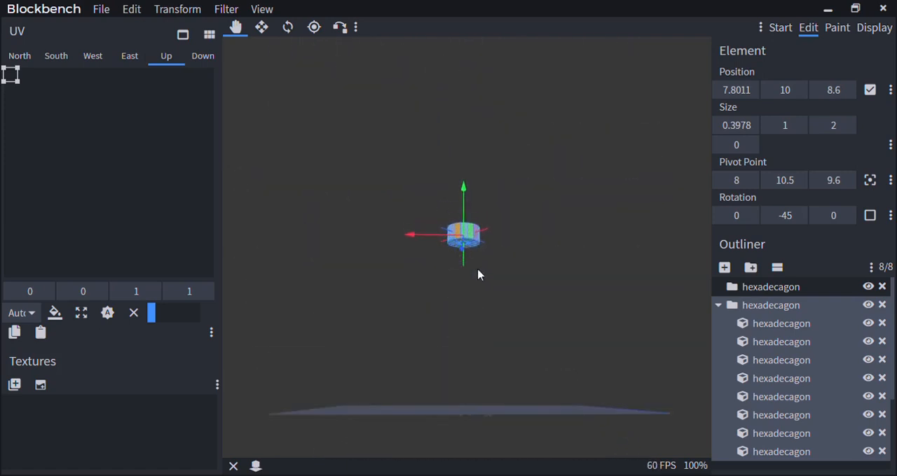
Flip the whole hexadecagon along the X axis and check its faces from above
{"action": "left_click", "coordinate": [177, 9]}
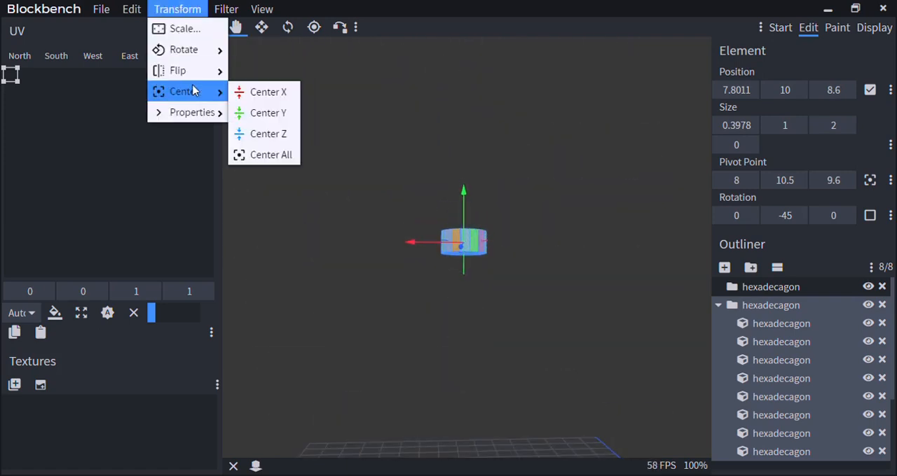
{"action": "mouse_move", "coordinate": [205, 79]}
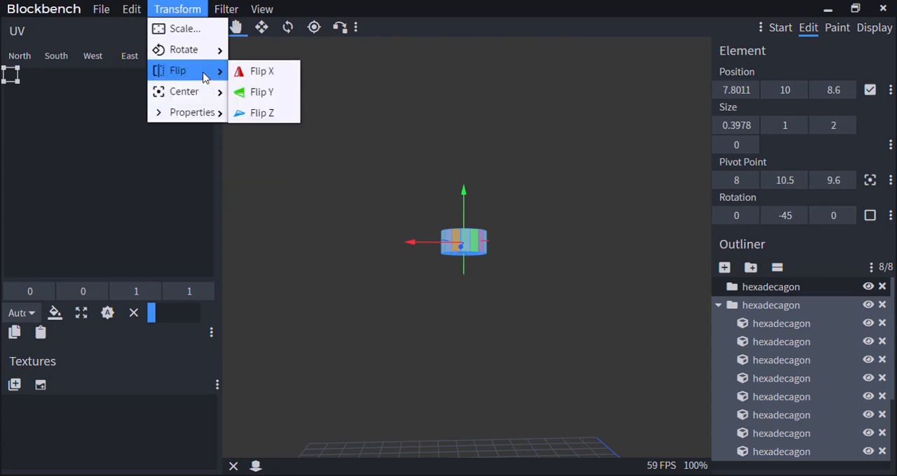
{"action": "left_click", "coordinate": [244, 73]}
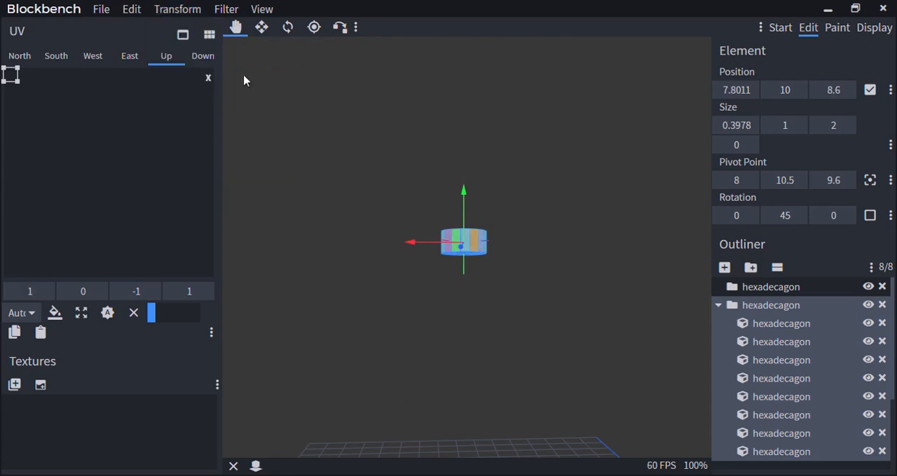
{"action": "left_click_drag", "start_coordinate": [385, 135], "coordinate": [388, 173]}
{"action": "scroll", "coordinate": [388, 174], "scroll_direction": "up", "scroll_amount": 5}
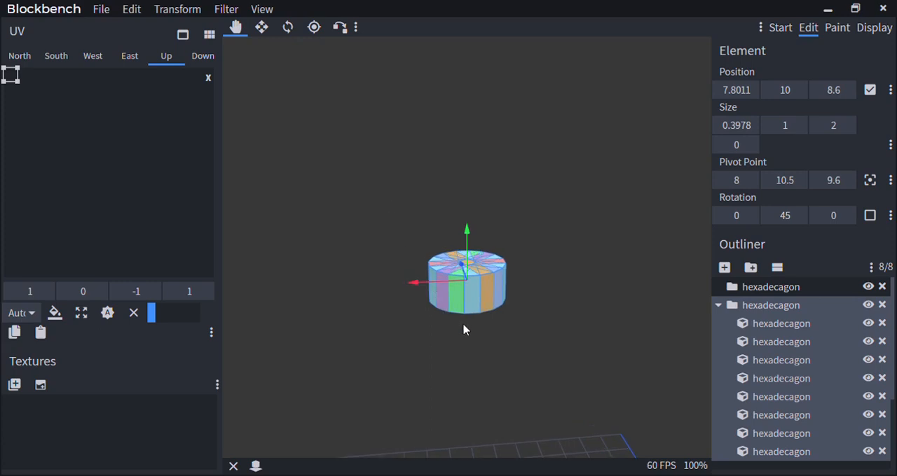
{"action": "scroll", "coordinate": [434, 298], "scroll_direction": "down", "scroll_amount": 4}
Flip the whole hexadecagon along the Y axis
{"action": "left_click", "coordinate": [189, 8]}
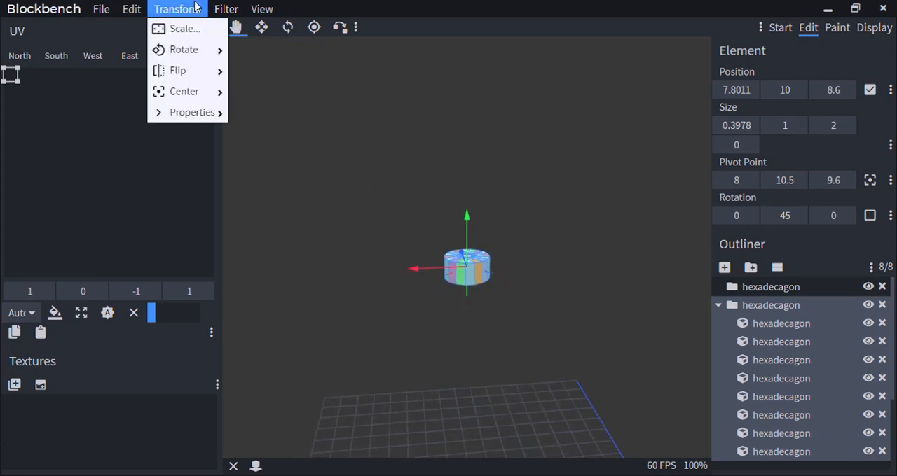
{"action": "mouse_move", "coordinate": [196, 57]}
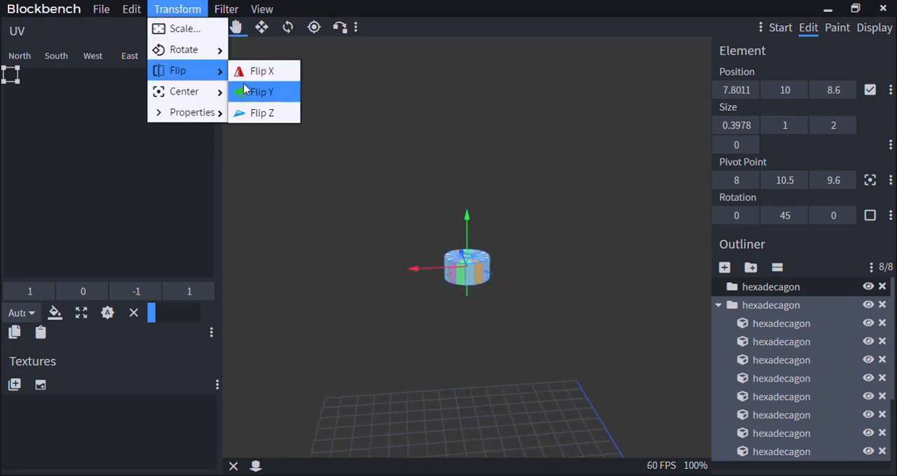
{"action": "left_click", "coordinate": [260, 91]}
{"action": "left_click_drag", "start_coordinate": [471, 222], "coordinate": [466, 266]}
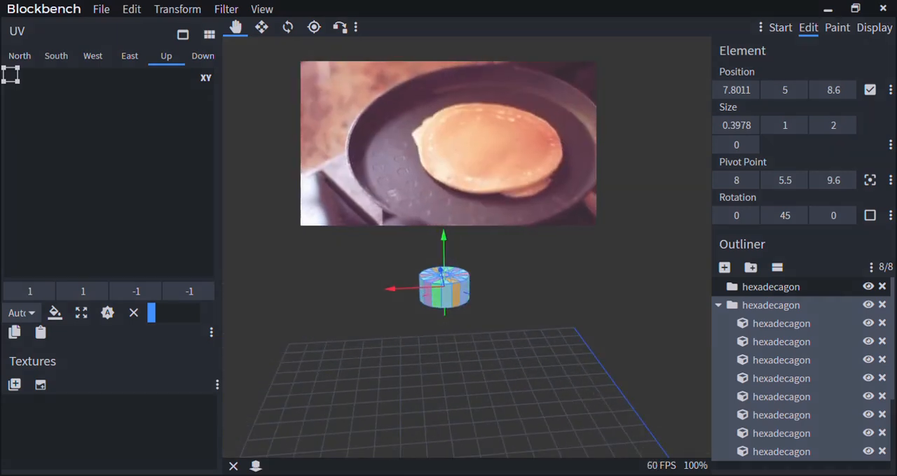
Flip the whole hexadecagon along the Z axis and view the mirrored shape up close
{"action": "left_click", "coordinate": [175, 8]}
{"action": "mouse_move", "coordinate": [196, 55]}
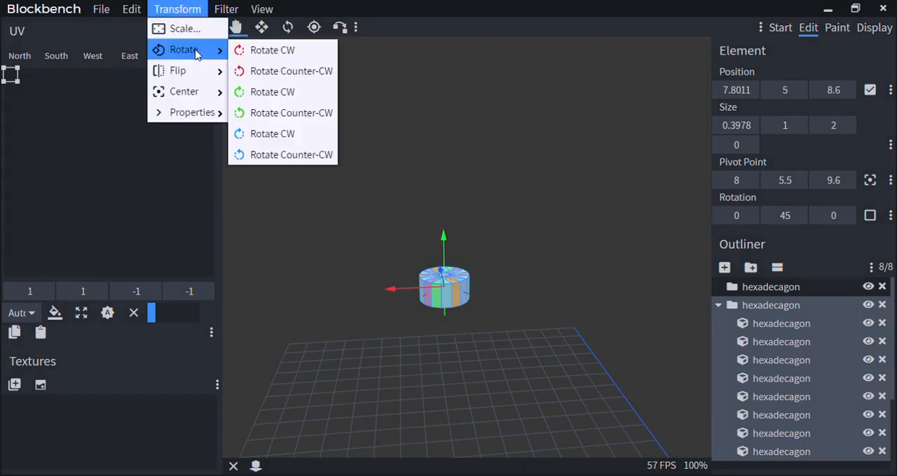
{"action": "mouse_move", "coordinate": [189, 77]}
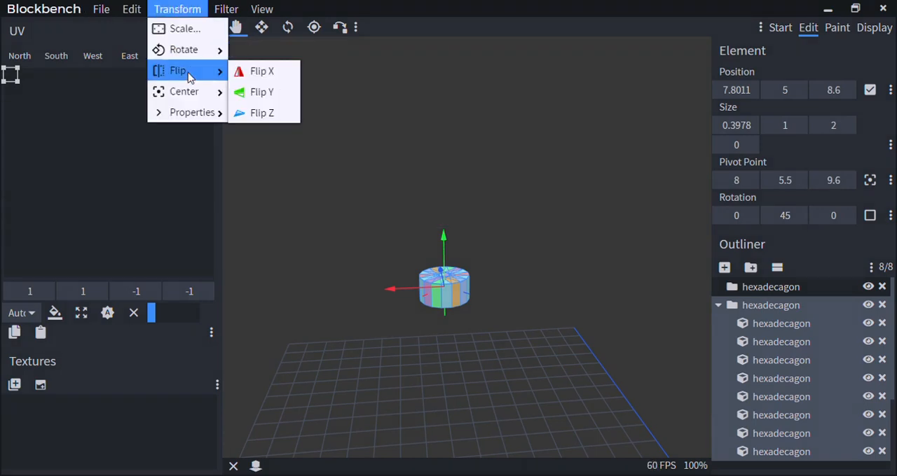
{"action": "left_click", "coordinate": [261, 113]}
{"action": "left_click_drag", "start_coordinate": [362, 246], "coordinate": [466, 344]}
{"action": "scroll", "coordinate": [550, 321], "scroll_direction": "up", "scroll_amount": 5}
{"action": "left_click_drag", "start_coordinate": [549, 321], "coordinate": [537, 395]}
{"action": "scroll", "coordinate": [491, 262], "scroll_direction": "up", "scroll_amount": 3}
Set the red cube's Y size to 0.5 and raise it to Y 5.725 so it protrudes above the hexadecagon
{"action": "right_click", "coordinate": [482, 264]}
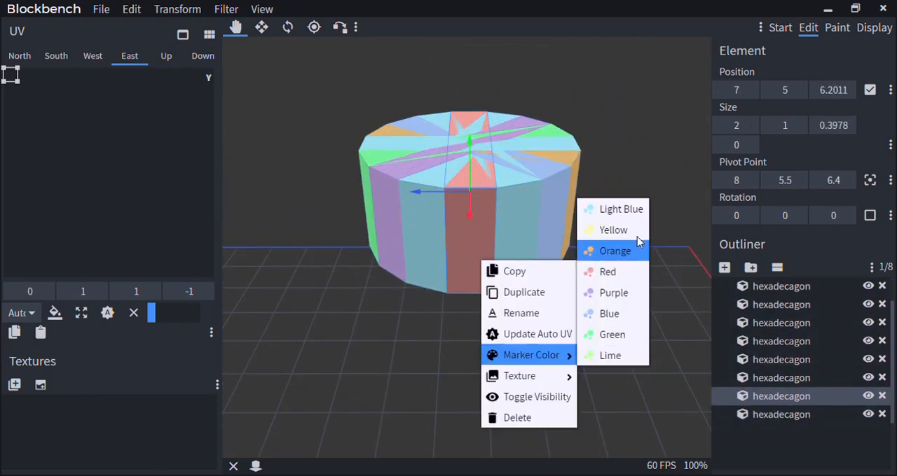
{"action": "left_click", "coordinate": [602, 250]}
{"action": "type", "text": "0.5"}
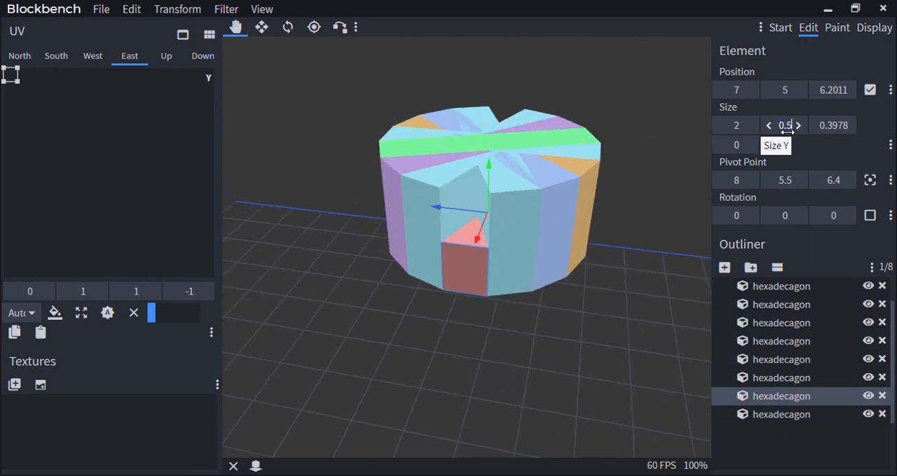
{"action": "left_click_drag", "start_coordinate": [489, 166], "coordinate": [494, 91]}
{"action": "scroll", "coordinate": [522, 201], "scroll_direction": "down", "scroll_amount": 4}
{"action": "scroll", "coordinate": [521, 203], "scroll_direction": "down", "scroll_amount": 1}
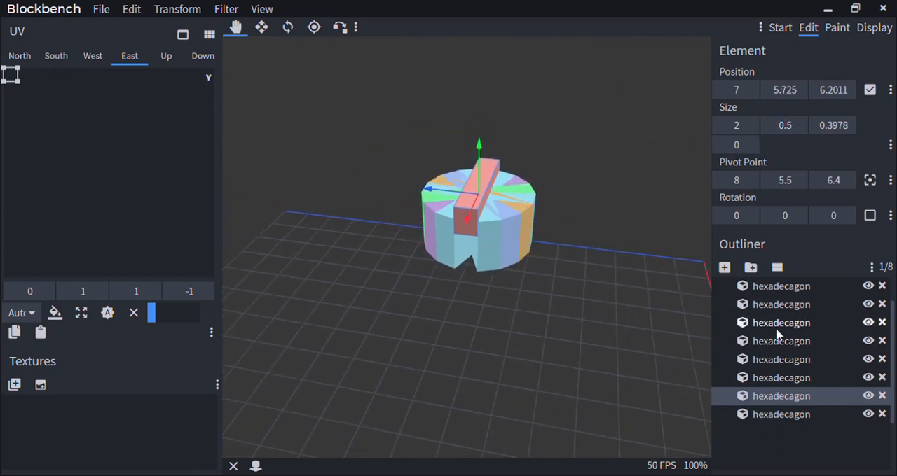
Select the whole hexadecagon group with its protruding cube and flip it along the Y axis
{"action": "scroll", "coordinate": [779, 332], "scroll_direction": "up", "scroll_amount": 1}
{"action": "left_click", "coordinate": [779, 308]}
{"action": "scroll", "coordinate": [494, 327], "scroll_direction": "down", "scroll_amount": 5}
{"action": "left_click_drag", "start_coordinate": [495, 327], "coordinate": [477, 311]}
{"action": "scroll", "coordinate": [391, 195], "scroll_direction": "up", "scroll_amount": 2}
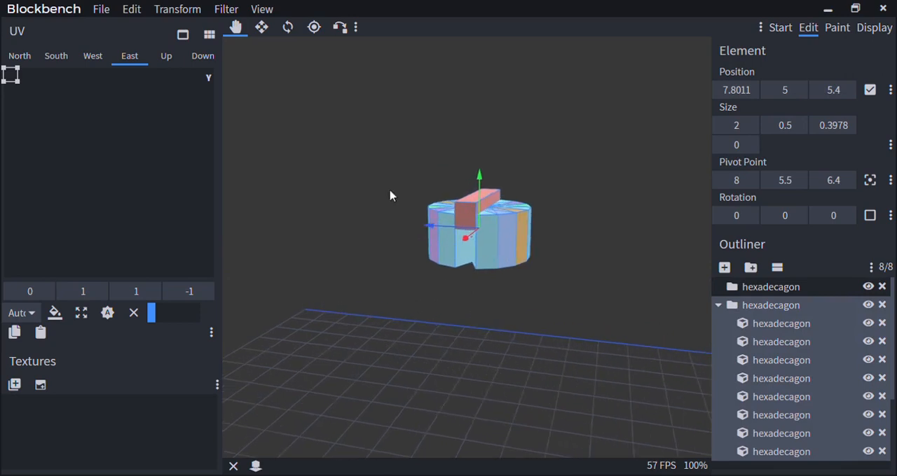
{"action": "left_click", "coordinate": [177, 9]}
{"action": "mouse_move", "coordinate": [182, 71]}
{"action": "left_click", "coordinate": [270, 92]}
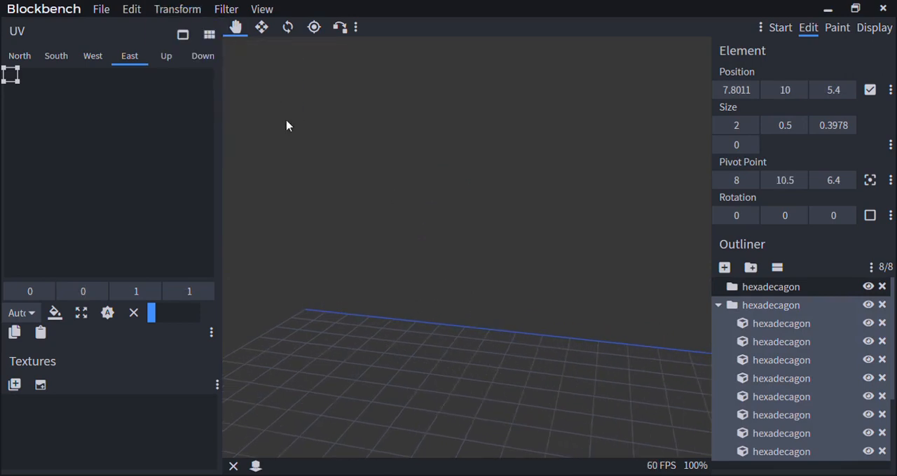
Examine the Y-flipped hexadecagon and its red cube from several angles and distances
{"action": "scroll", "coordinate": [476, 309], "scroll_direction": "down", "scroll_amount": 5}
{"action": "right_click_drag", "start_coordinate": [480, 316], "coordinate": [494, 366]}
{"action": "scroll", "coordinate": [499, 281], "scroll_direction": "down", "scroll_amount": 3}
{"action": "scroll", "coordinate": [514, 238], "scroll_direction": "up", "scroll_amount": 5}
{"action": "right_click_drag", "start_coordinate": [512, 231], "coordinate": [514, 268]}
{"action": "scroll", "coordinate": [518, 221], "scroll_direction": "up", "scroll_amount": 5}
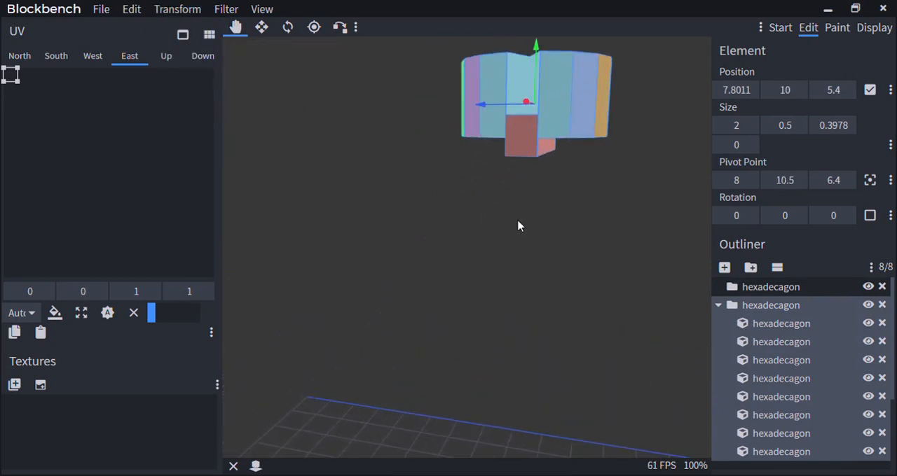
{"action": "mouse_move", "coordinate": [519, 221]}
{"action": "left_mouse_down"}
{"action": "mouse_move", "coordinate": [506, 233]}
{"action": "mouse_move", "coordinate": [522, 221]}
{"action": "left_mouse_up"}
{"action": "right_click_drag", "start_coordinate": [522, 221], "coordinate": [449, 322]}
{"action": "scroll", "coordinate": [446, 308], "scroll_direction": "up", "scroll_amount": 3}
{"action": "scroll", "coordinate": [444, 304], "scroll_direction": "down", "scroll_amount": 5}
{"action": "scroll", "coordinate": [444, 309], "scroll_direction": "down", "scroll_amount": 3}
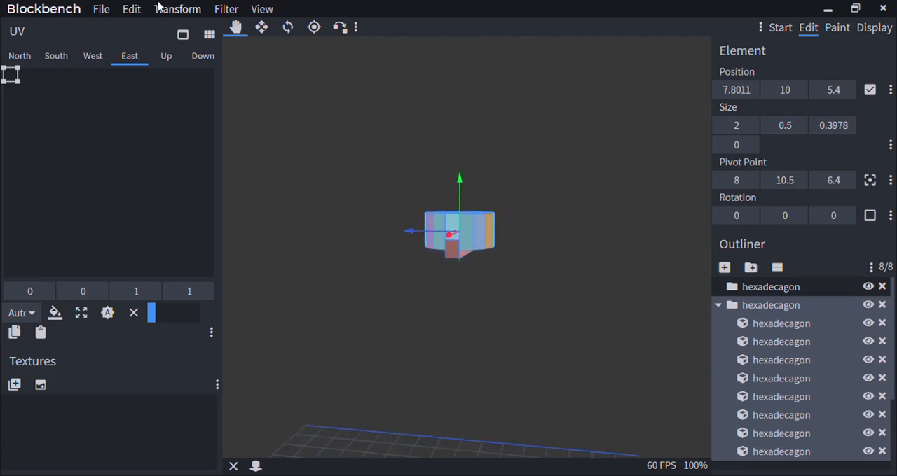
Flip the asymmetric hexadecagon along the X axis and inspect the order of its coloured sides
{"action": "left_click", "coordinate": [160, 7]}
{"action": "mouse_move", "coordinate": [182, 71]}
{"action": "left_click", "coordinate": [253, 76]}
{"action": "scroll", "coordinate": [445, 377], "scroll_direction": "down", "scroll_amount": 5}
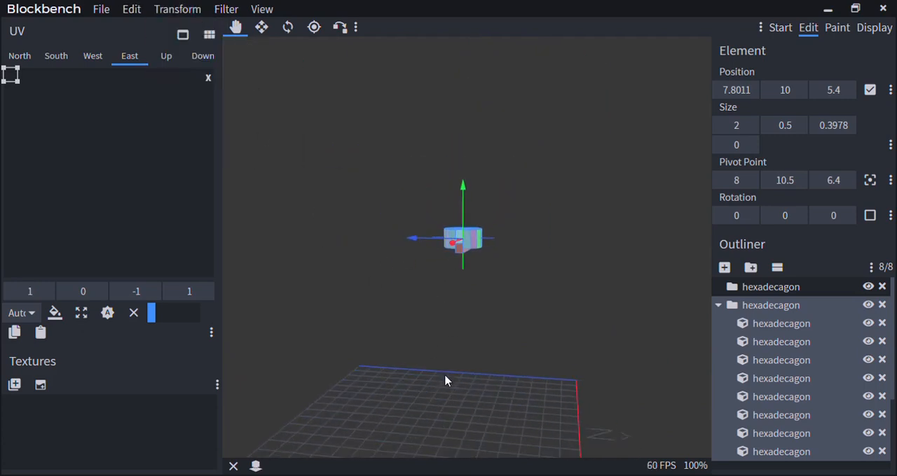
{"action": "scroll", "coordinate": [473, 318], "scroll_direction": "up", "scroll_amount": 7}
{"action": "left_click_drag", "start_coordinate": [473, 317], "coordinate": [466, 304]}
{"action": "scroll", "coordinate": [466, 303], "scroll_direction": "up", "scroll_amount": 4}
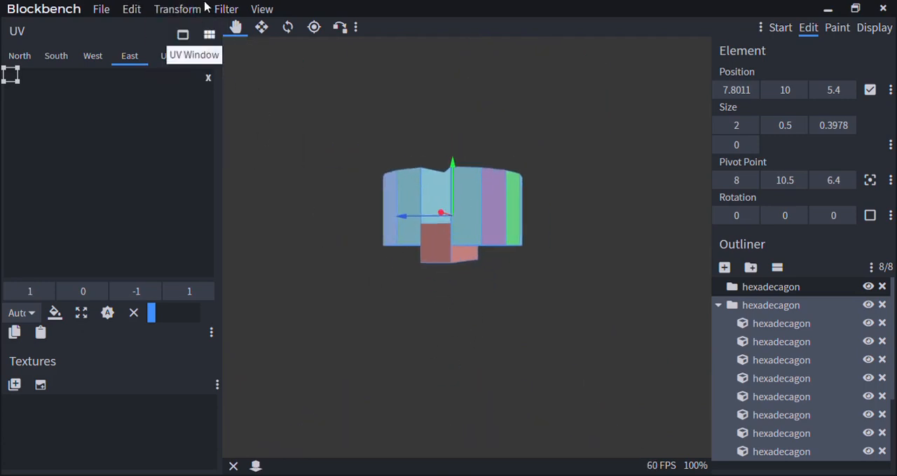
Flip the asymmetric hexadecagon along the Z axis and bring it back into view
{"action": "left_click", "coordinate": [196, 7]}
{"action": "mouse_move", "coordinate": [205, 71]}
{"action": "left_click", "coordinate": [282, 112]}
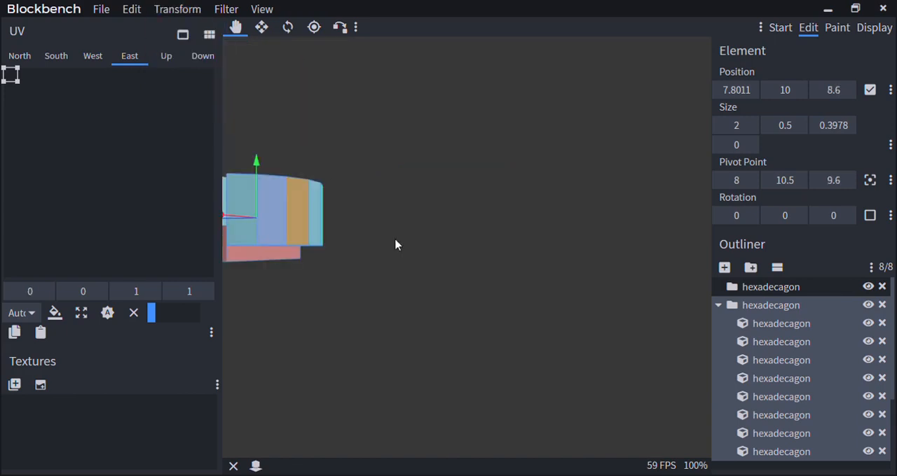
{"action": "scroll", "coordinate": [463, 341], "scroll_direction": "down", "scroll_amount": 5}
{"action": "right_click_drag", "start_coordinate": [442, 318], "coordinate": [548, 325]}
{"action": "scroll", "coordinate": [425, 353], "scroll_direction": "up", "scroll_amount": 5}
Inspect the Z-flipped hexadecagon from above at several distances and delete the group
{"action": "mouse_move", "coordinate": [547, 324]}
{"action": "left_mouse_down"}
{"action": "mouse_move", "coordinate": [426, 353]}
{"action": "mouse_move", "coordinate": [539, 321]}
{"action": "mouse_move", "coordinate": [561, 345]}
{"action": "mouse_move", "coordinate": [400, 313]}
{"action": "mouse_move", "coordinate": [438, 306]}
{"action": "mouse_move", "coordinate": [327, 337]}
{"action": "mouse_move", "coordinate": [497, 321]}
{"action": "mouse_move", "coordinate": [572, 344]}
{"action": "mouse_move", "coordinate": [552, 318]}
{"action": "left_mouse_up"}
{"action": "scroll", "coordinate": [553, 341], "scroll_direction": "down", "scroll_amount": 5}
{"action": "scroll", "coordinate": [330, 330], "scroll_direction": "down", "scroll_amount": 5}
{"action": "scroll", "coordinate": [495, 319], "scroll_direction": "up", "scroll_amount": 6}
{"action": "scroll", "coordinate": [552, 318], "scroll_direction": "up", "scroll_amount": 5}
{"action": "right_click_drag", "start_coordinate": [552, 318], "coordinate": [522, 321]}
{"action": "scroll", "coordinate": [522, 322], "scroll_direction": "up", "scroll_amount": 5}
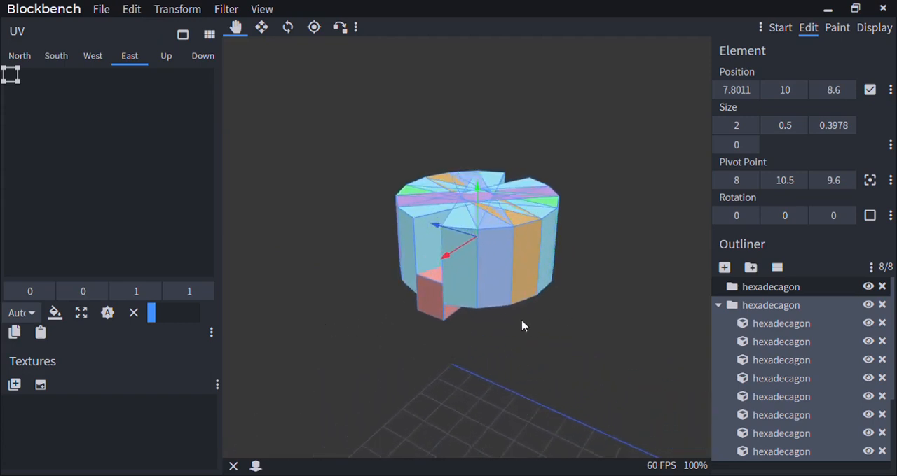
{"action": "scroll", "coordinate": [522, 326], "scroll_direction": "up", "scroll_amount": 2}
{"action": "scroll", "coordinate": [520, 320], "scroll_direction": "down", "scroll_amount": 8}
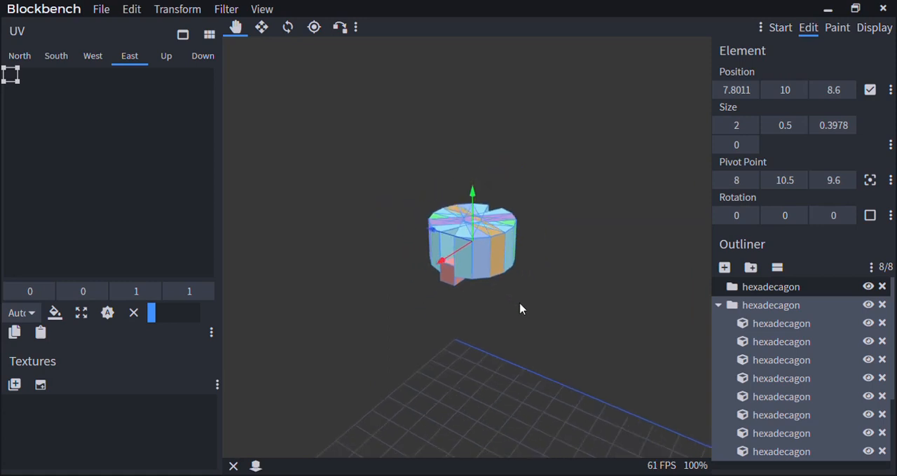
{"action": "key", "text": "Delete"}
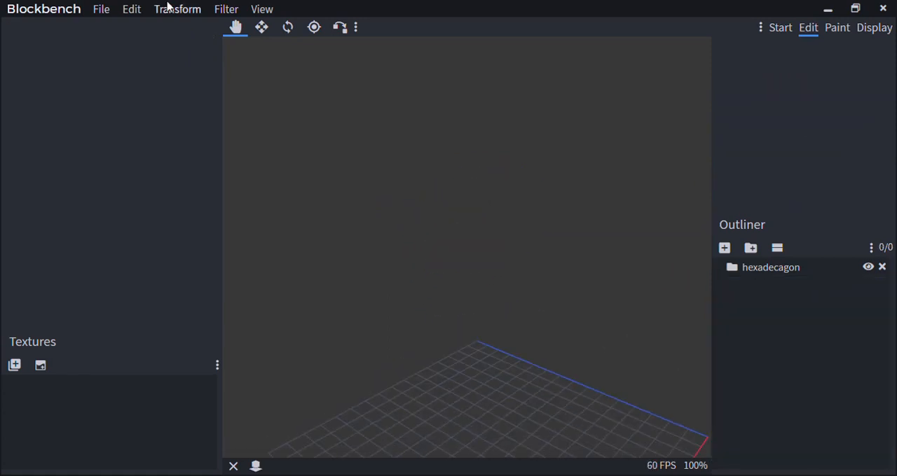
Undo the group deletion and the preceding flips of the asymmetric hexadecagon
{"action": "key", "text": "ctrl+z"}
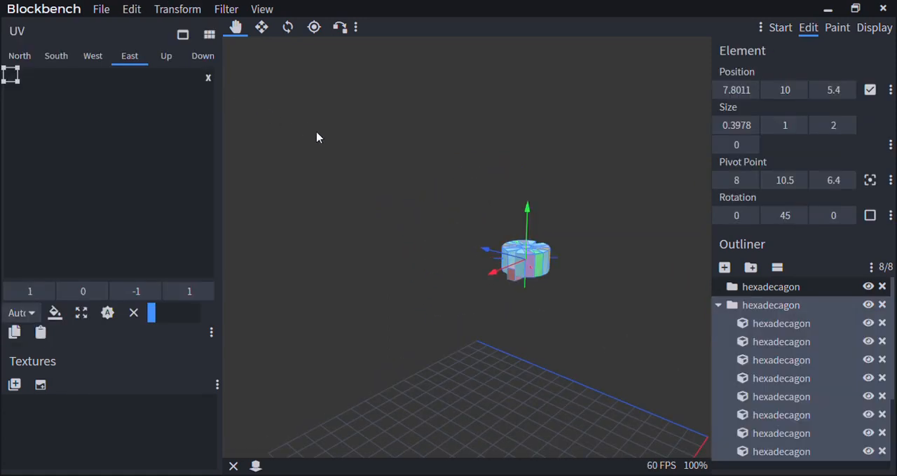
{"action": "key", "text": "ctrl+z"}
{"action": "key", "text": "ctrl+z"}
{"action": "right_click_drag", "start_coordinate": [432, 212], "coordinate": [406, 125]}
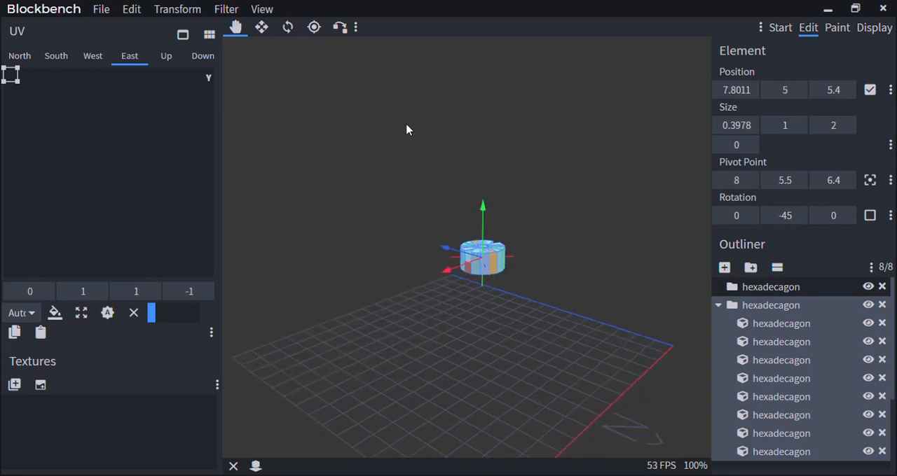
{"action": "scroll", "coordinate": [400, 122], "scroll_direction": "up", "scroll_amount": 10}
{"action": "scroll", "coordinate": [467, 299], "scroll_direction": "down", "scroll_amount": 1}
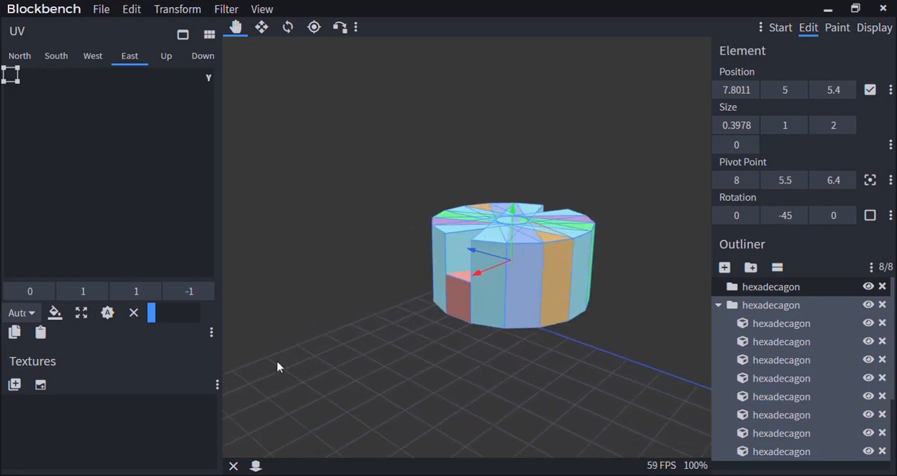
Undo the height changes made to the hexadecagon's red cube
{"action": "left_click", "coordinate": [173, 5]}
{"action": "mouse_move", "coordinate": [141, 5]}
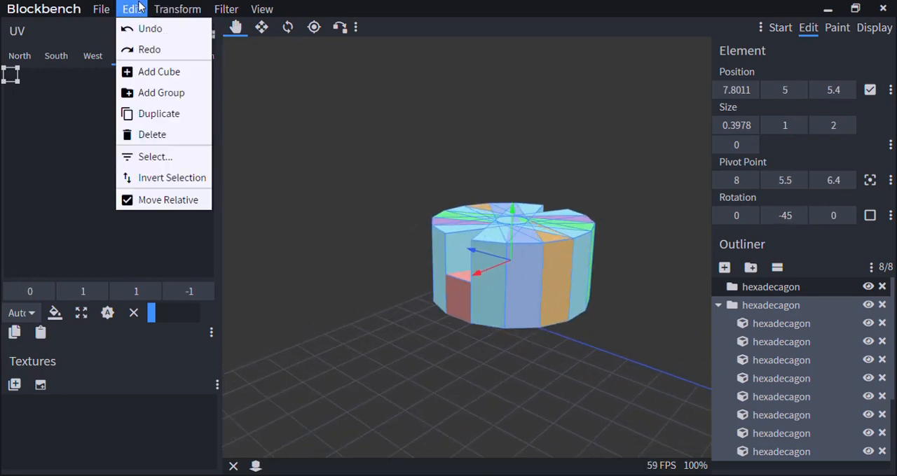
{"action": "left_click", "coordinate": [358, 140]}
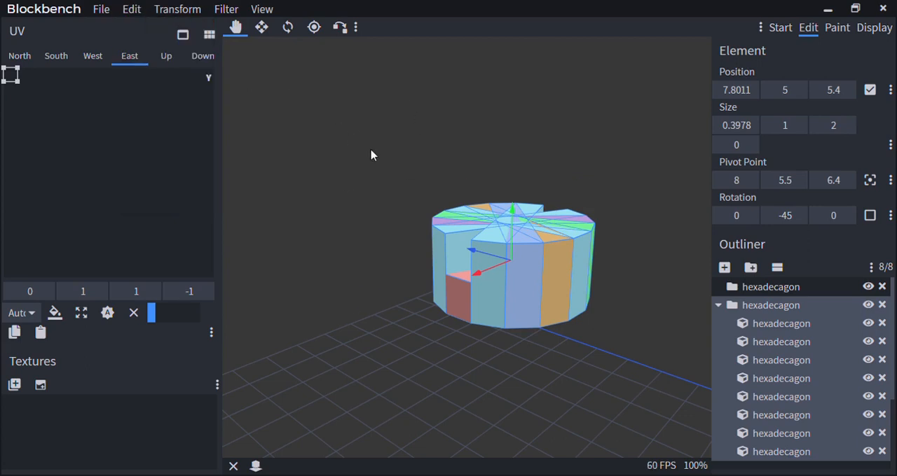
{"action": "key", "text": "ctrl+z"}
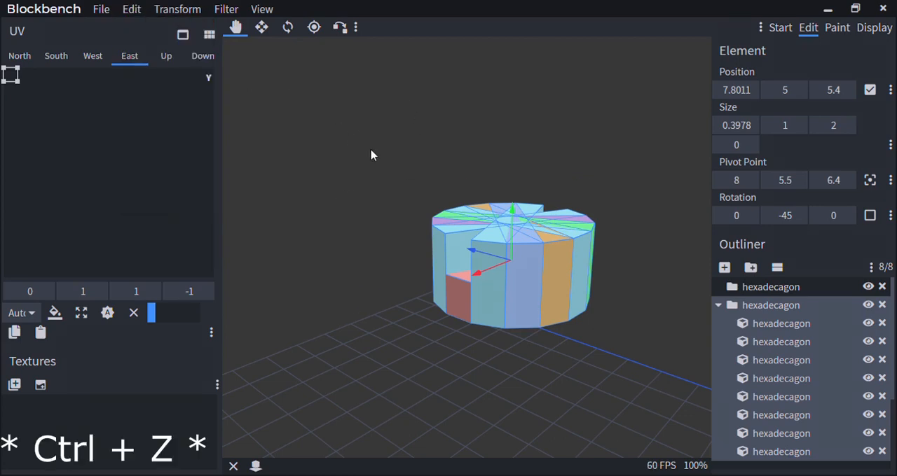
{"action": "key", "text": "ctrl+z"}
{"action": "key", "text": "ctrl+z"}
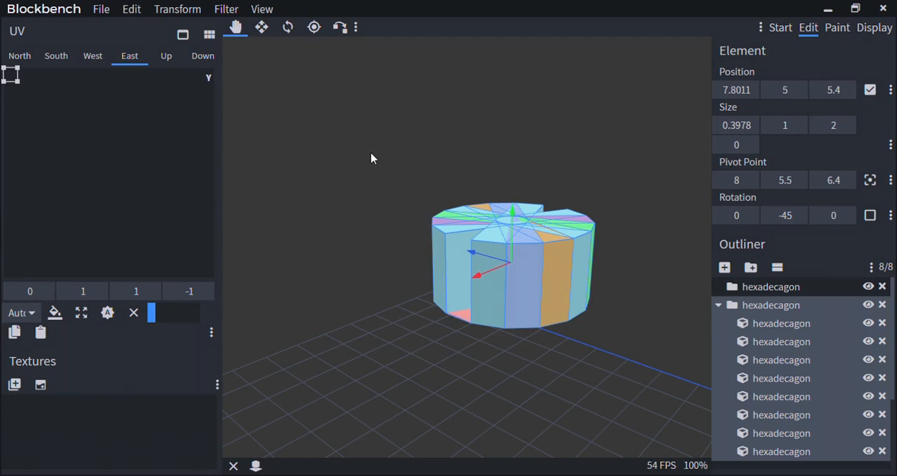
{"action": "scroll", "coordinate": [373, 151], "scroll_direction": "down", "scroll_amount": 8}
{"action": "scroll", "coordinate": [792, 392], "scroll_direction": "down", "scroll_amount": 3}
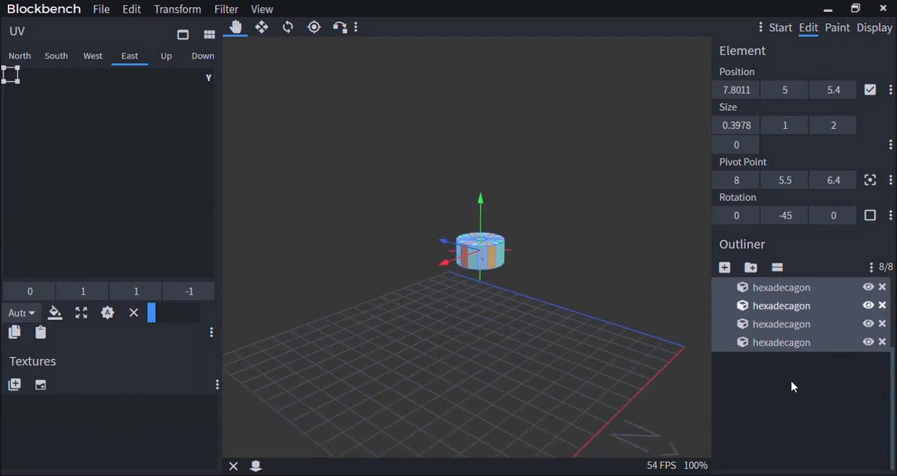
Inspect the hexadecagon from the side and above and select its whole group
{"action": "left_click_drag", "start_coordinate": [448, 351], "coordinate": [559, 306]}
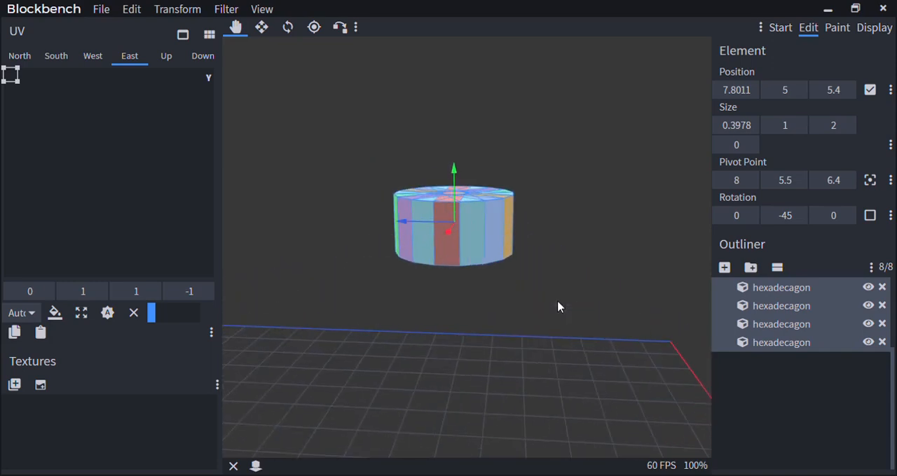
{"action": "left_click", "coordinate": [799, 398]}
{"action": "scroll", "coordinate": [519, 330], "scroll_direction": "down", "scroll_amount": 4}
{"action": "left_click_drag", "start_coordinate": [518, 330], "coordinate": [483, 356]}
{"action": "scroll", "coordinate": [454, 289], "scroll_direction": "up", "scroll_amount": 3}
{"action": "left_click", "coordinate": [461, 267]}
{"action": "scroll", "coordinate": [797, 332], "scroll_direction": "up", "scroll_amount": 2}
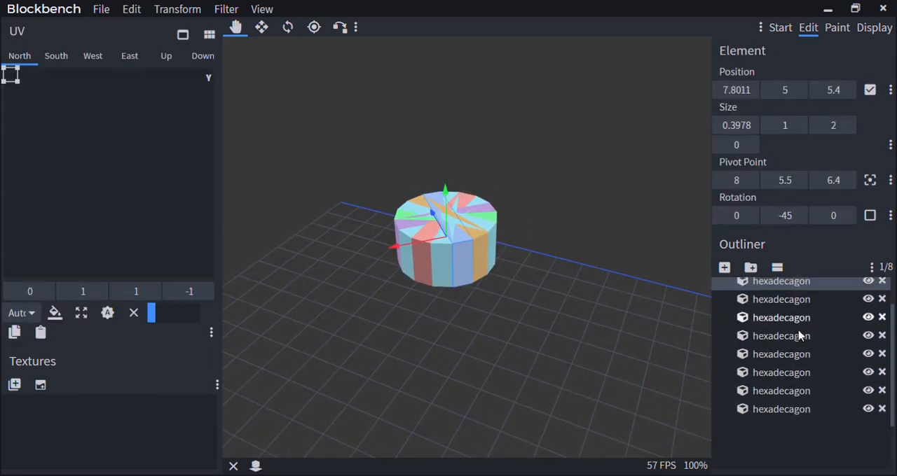
{"action": "left_click", "coordinate": [771, 305]}
Try rotating the hexadecagon group clockwise about the X axis, view it, and undo the rotation
{"action": "left_click", "coordinate": [132, 9]}
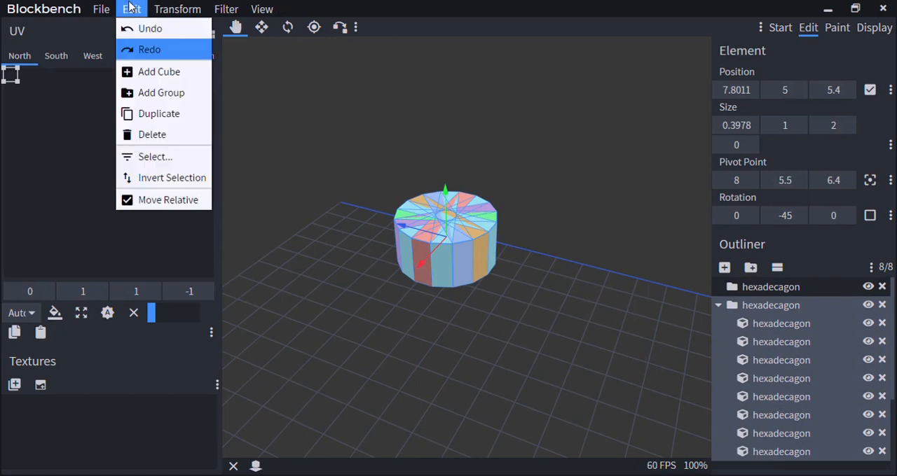
{"action": "mouse_move", "coordinate": [165, 5]}
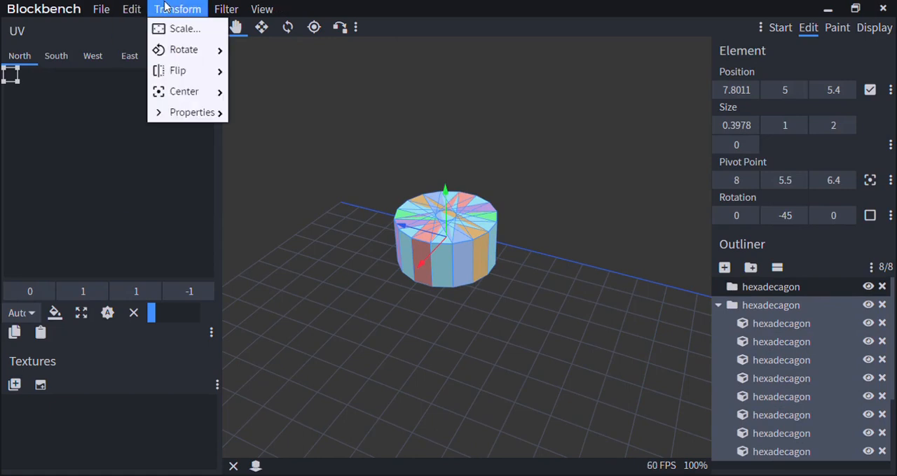
{"action": "mouse_move", "coordinate": [175, 49]}
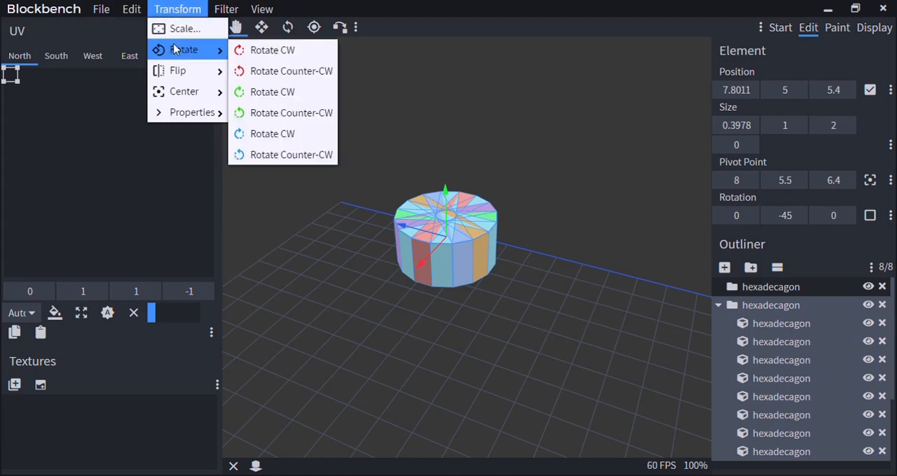
{"action": "left_click", "coordinate": [273, 50]}
{"action": "left_click_drag", "start_coordinate": [288, 56], "coordinate": [616, 197]}
{"action": "key", "text": "ctrl+z"}
Try rotating the hexadecagon group counter-clockwise about the X axis and undo the rotation
{"action": "left_click", "coordinate": [178, 8]}
{"action": "mouse_move", "coordinate": [188, 78]}
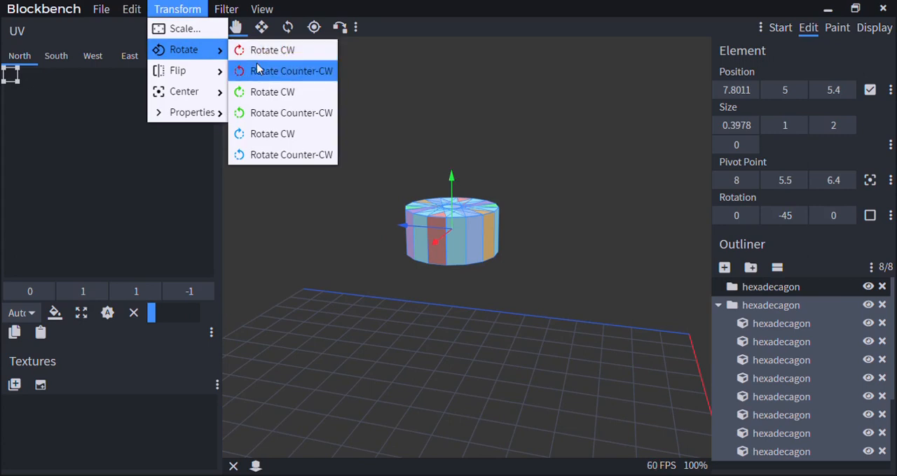
{"action": "left_click", "coordinate": [257, 68]}
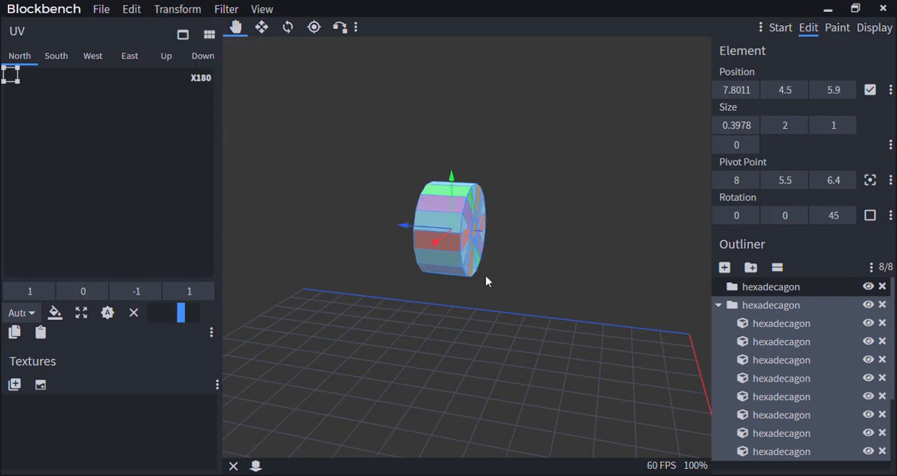
{"action": "left_click", "coordinate": [184, 7]}
{"action": "mouse_move", "coordinate": [184, 50]}
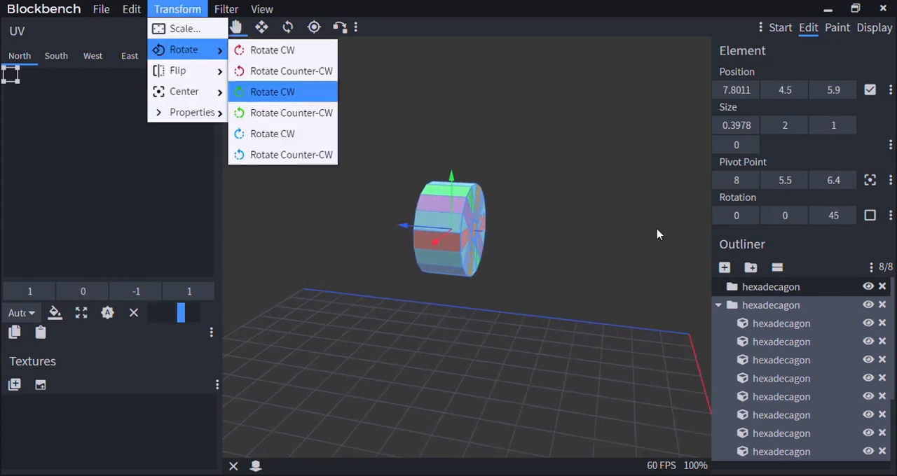
{"action": "key", "text": "ctrl+z"}
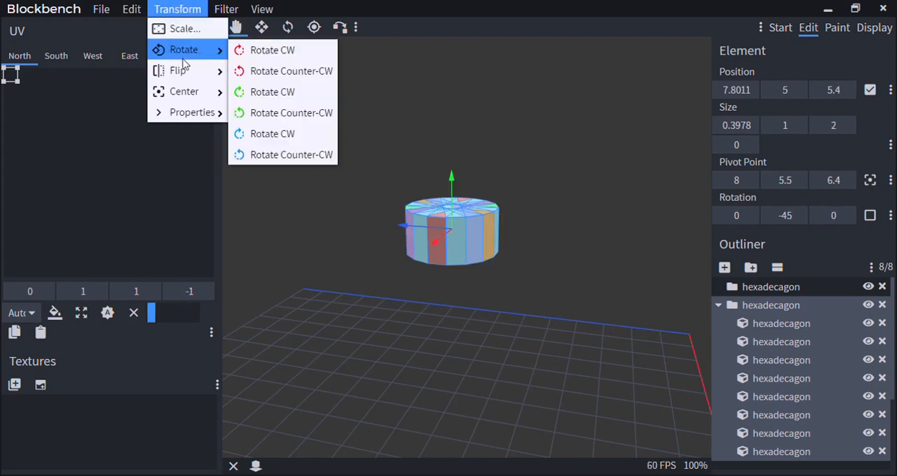
Rotate the hexadecagon group clockwise about the Y axis and clockwise about the Z axis
{"action": "left_click", "coordinate": [284, 92]}
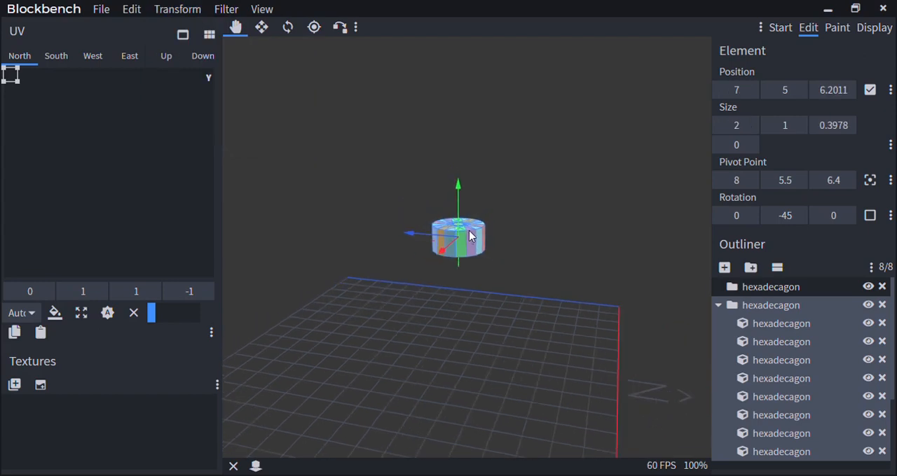
{"action": "left_click_drag", "start_coordinate": [469, 237], "coordinate": [532, 145]}
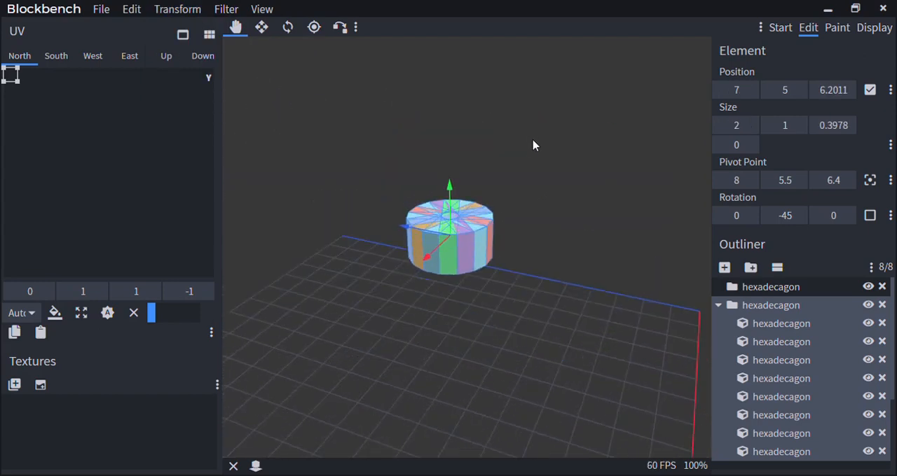
{"action": "left_click", "coordinate": [197, 8]}
{"action": "mouse_move", "coordinate": [187, 75]}
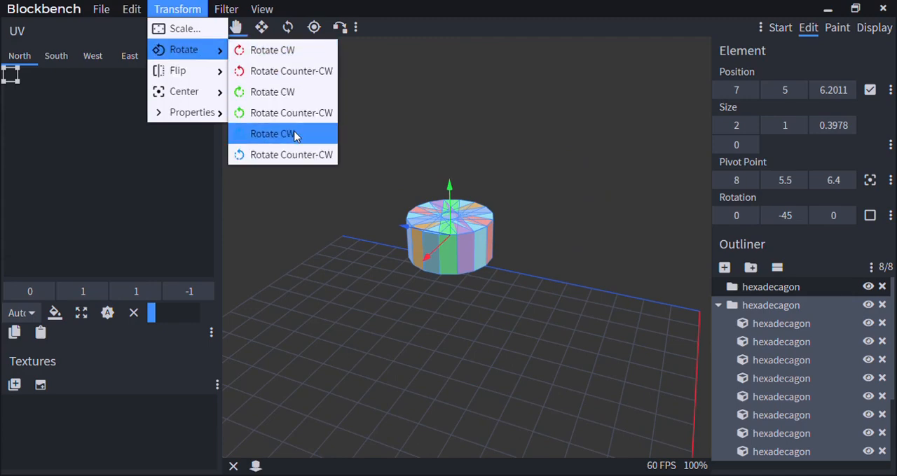
{"action": "left_click", "coordinate": [295, 136]}
{"action": "left_click_drag", "start_coordinate": [442, 299], "coordinate": [394, 303]}
{"action": "scroll", "coordinate": [358, 266], "scroll_direction": "up", "scroll_amount": 3}
{"action": "scroll", "coordinate": [323, 290], "scroll_direction": "down", "scroll_amount": 3}
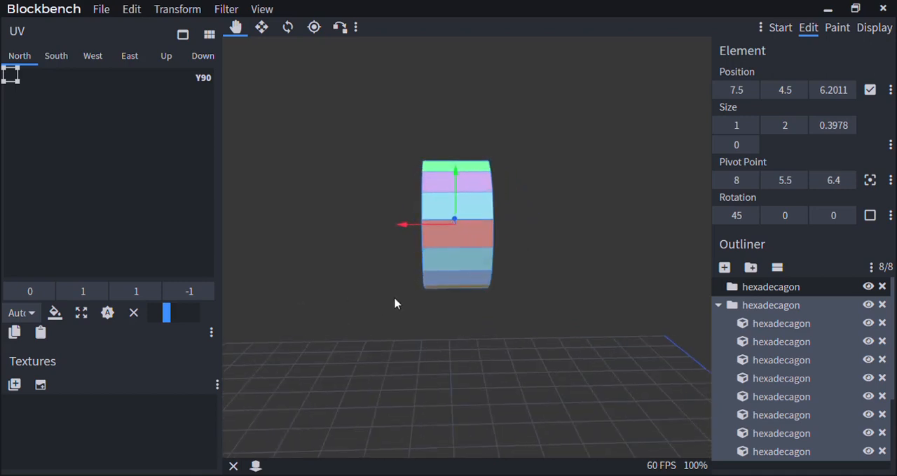
Inspect the coloured sides of the rotated hexadecagon and delete its group
{"action": "scroll", "coordinate": [394, 304], "scroll_direction": "down", "scroll_amount": 2}
{"action": "scroll", "coordinate": [395, 298], "scroll_direction": "up", "scroll_amount": 2}
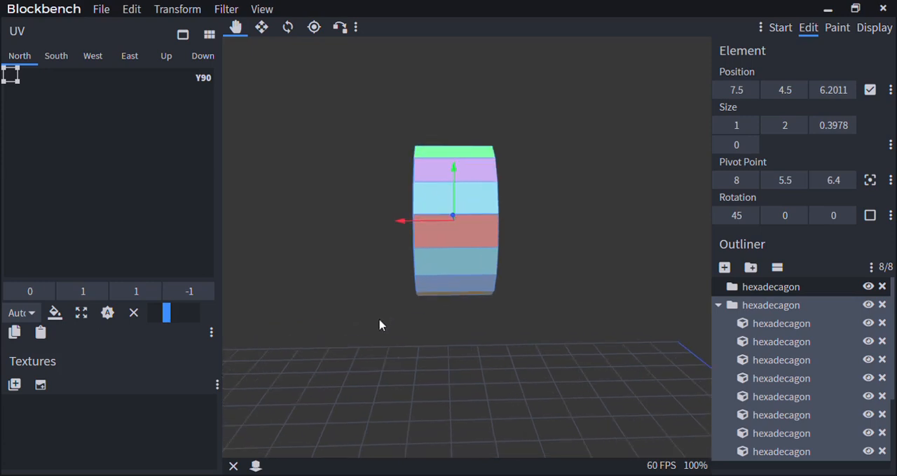
{"action": "left_click_drag", "start_coordinate": [380, 322], "coordinate": [448, 251]}
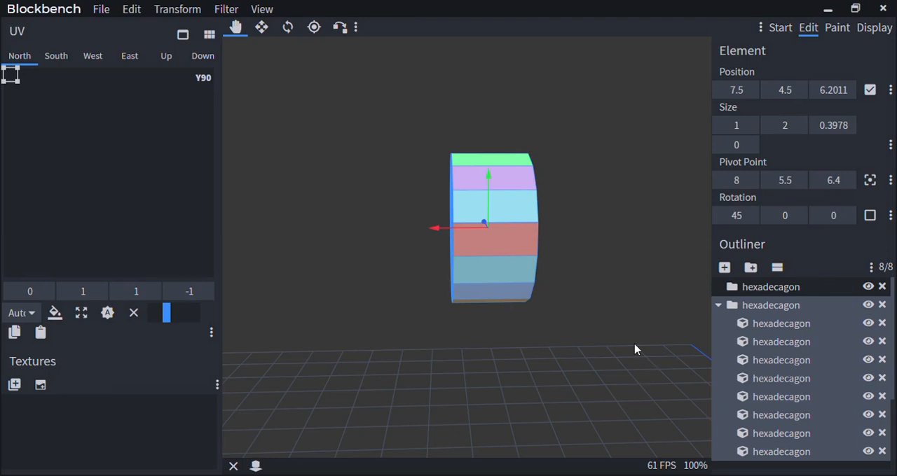
{"action": "scroll", "coordinate": [599, 339], "scroll_direction": "down", "scroll_amount": 7}
{"action": "scroll", "coordinate": [539, 340], "scroll_direction": "up", "scroll_amount": 6}
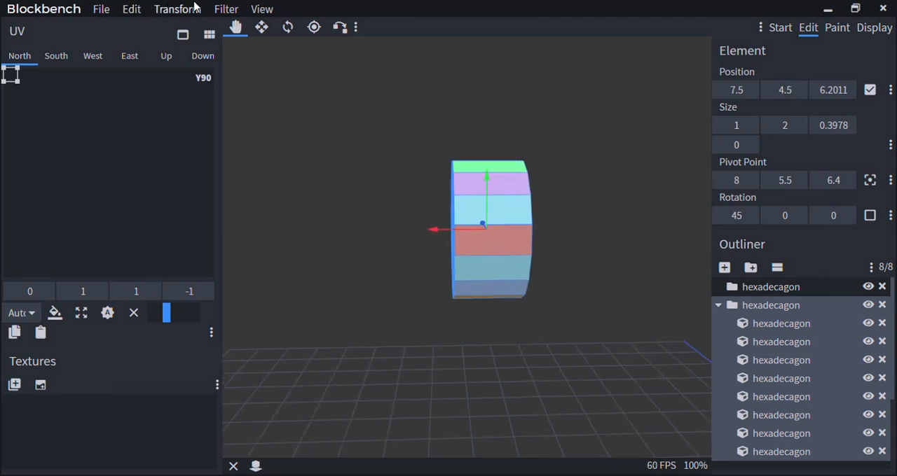
{"action": "key", "text": "Delete"}
{"action": "left_click", "coordinate": [194, 7]}
{"action": "mouse_move", "coordinate": [202, 56]}
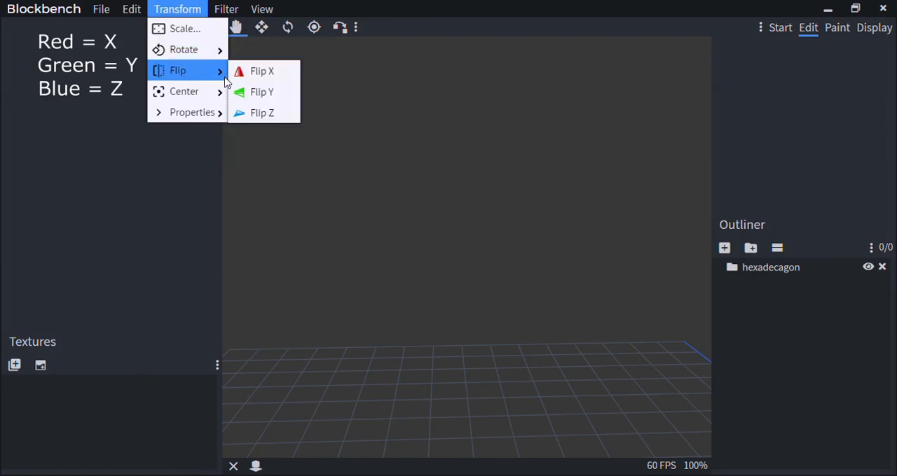
{"action": "mouse_move", "coordinate": [214, 71]}
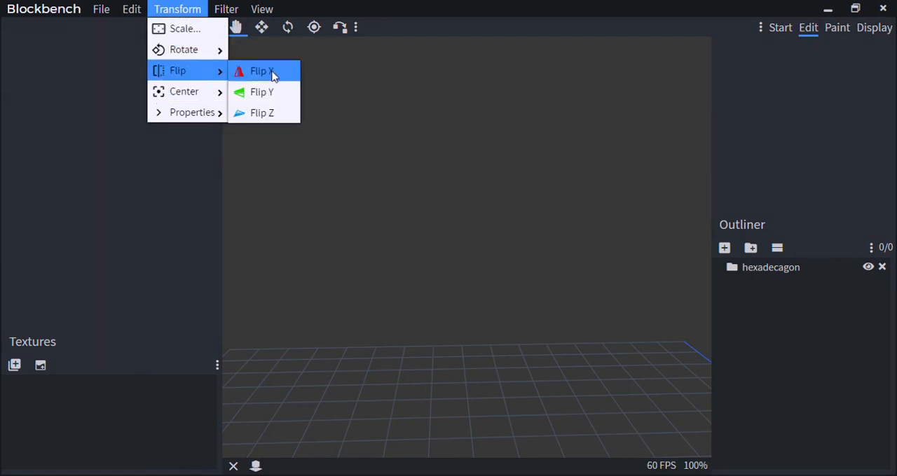
{"action": "mouse_move", "coordinate": [211, 49]}
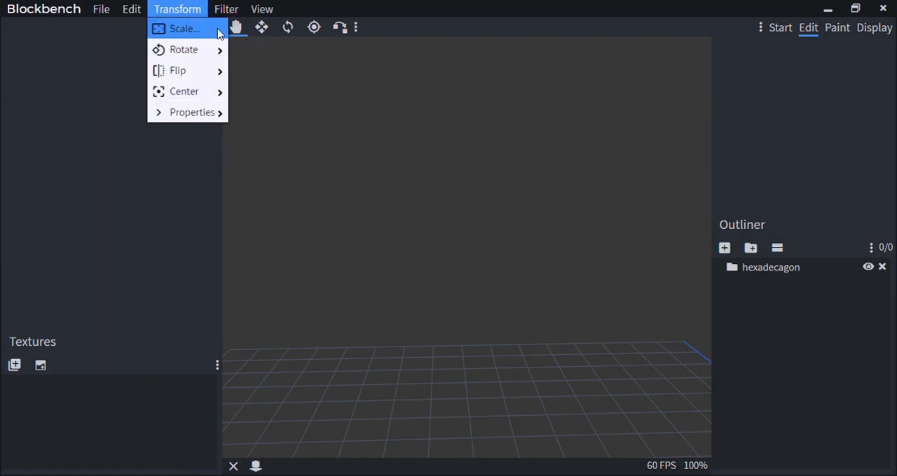
{"action": "scroll", "coordinate": [402, 208], "scroll_direction": "down", "scroll_amount": 4}
Try a solid Y-axis hexadecagon with diameter 3 and height 1 centered at -12, 10.5, 11.6, and delete it
{"action": "left_click", "coordinate": [229, 7]}
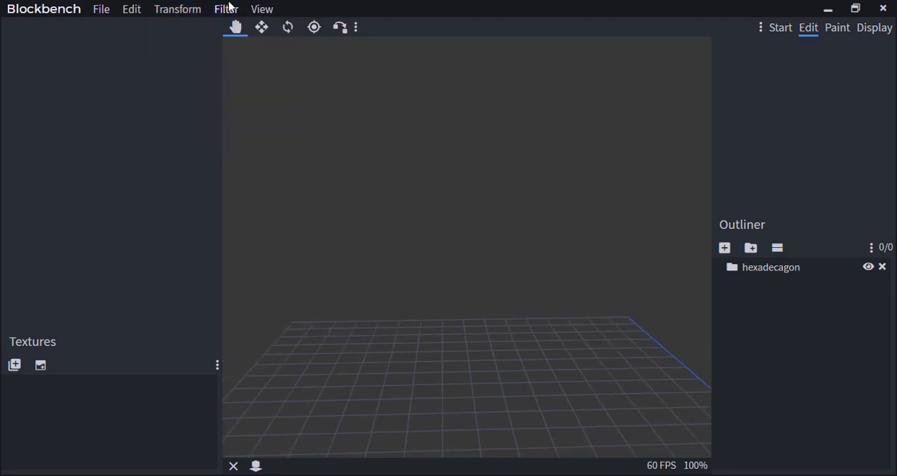
{"action": "left_click", "coordinate": [229, 7]}
{"action": "left_click", "coordinate": [273, 114]}
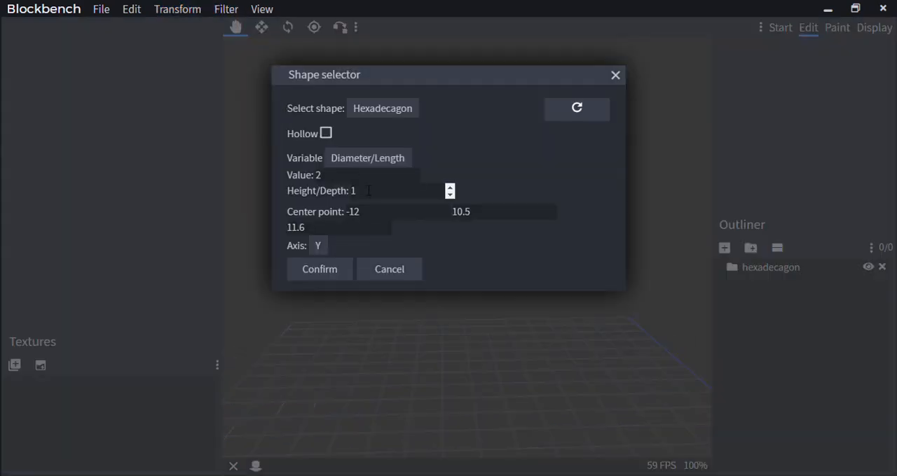
{"action": "left_click", "coordinate": [320, 269]}
{"action": "scroll", "coordinate": [449, 260], "scroll_direction": "down", "scroll_amount": 5}
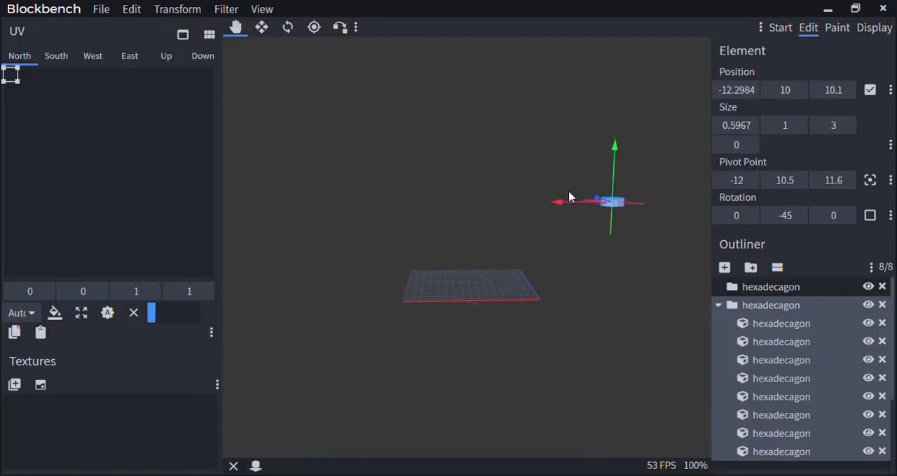
{"action": "left_click_drag", "start_coordinate": [569, 201], "coordinate": [375, 203]}
{"action": "scroll", "coordinate": [442, 177], "scroll_direction": "up", "scroll_amount": 8}
{"action": "right_click_drag", "start_coordinate": [442, 174], "coordinate": [496, 230]}
{"action": "key", "text": "Delete"}
Generate a solid Y-axis hexadecagon with diameter 1 and height 1 centered at -12, 10.5, 11.6
{"action": "left_click", "coordinate": [234, 9]}
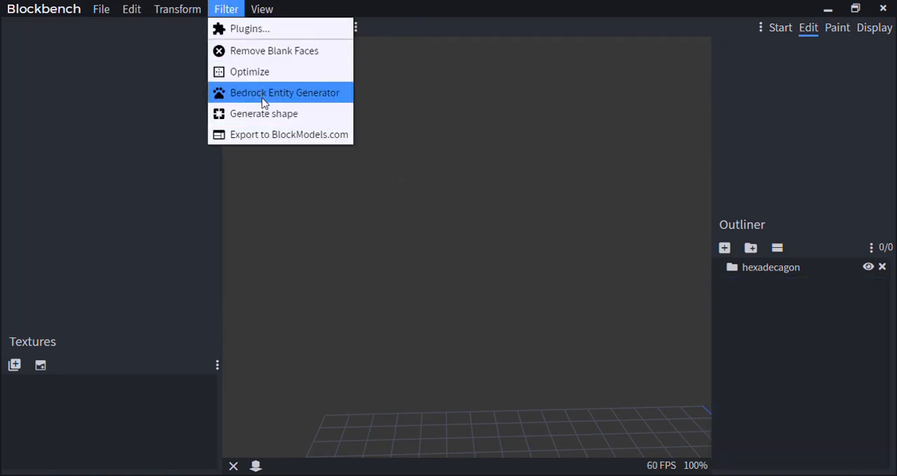
{"action": "left_click", "coordinate": [272, 119]}
{"action": "left_click_drag", "start_coordinate": [415, 174], "coordinate": [264, 170]}
{"action": "type", "text": "1"}
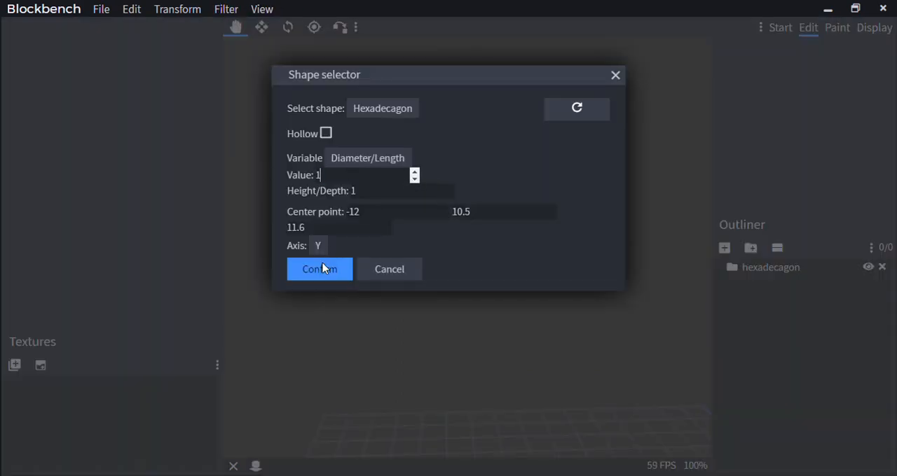
{"action": "left_click", "coordinate": [324, 269]}
Move the new hexadecagon along the X and Y axes so its pivot point is at 12, 7.5, 11.6
{"action": "scroll", "coordinate": [353, 242], "scroll_direction": "down", "scroll_amount": 7}
{"action": "right_click_drag", "start_coordinate": [557, 191], "coordinate": [417, 195]}
{"action": "left_click_drag", "start_coordinate": [566, 220], "coordinate": [257, 252]}
{"action": "right_click_drag", "start_coordinate": [313, 260], "coordinate": [411, 271]}
{"action": "scroll", "coordinate": [401, 244], "scroll_direction": "up", "scroll_amount": 7}
{"action": "right_click_drag", "start_coordinate": [384, 215], "coordinate": [511, 198]}
{"action": "left_click_drag", "start_coordinate": [416, 122], "coordinate": [431, 248]}
{"action": "right_click_drag", "start_coordinate": [480, 224], "coordinate": [514, 188]}
{"action": "scroll", "coordinate": [540, 168], "scroll_direction": "up", "scroll_amount": 3}
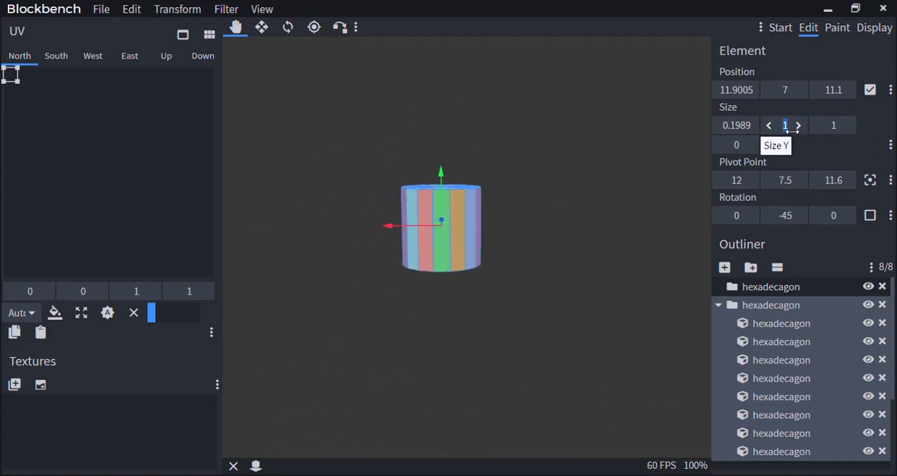
Set the hexadecagon's Y size to 0.1 to flatten it into a thin disc
{"action": "type", "text": "0.3"}
{"action": "key", "text": "BackSpace"}
{"action": "type", "text": "2"}
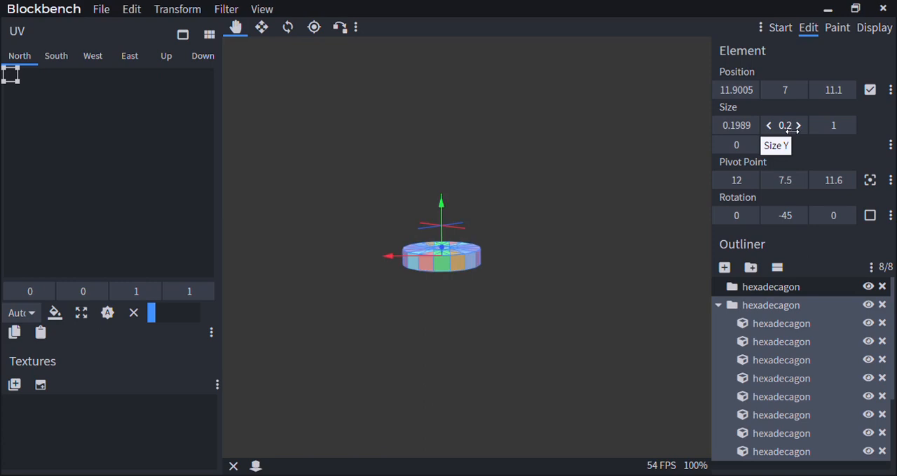
{"action": "key", "text": "BackSpace"}
{"action": "type", "text": "1"}
Generate a solid Y-axis hexadecagon with diameter 0.7 and height 1 centered at -12, 10.5, 11.6
{"action": "left_click", "coordinate": [229, 7]}
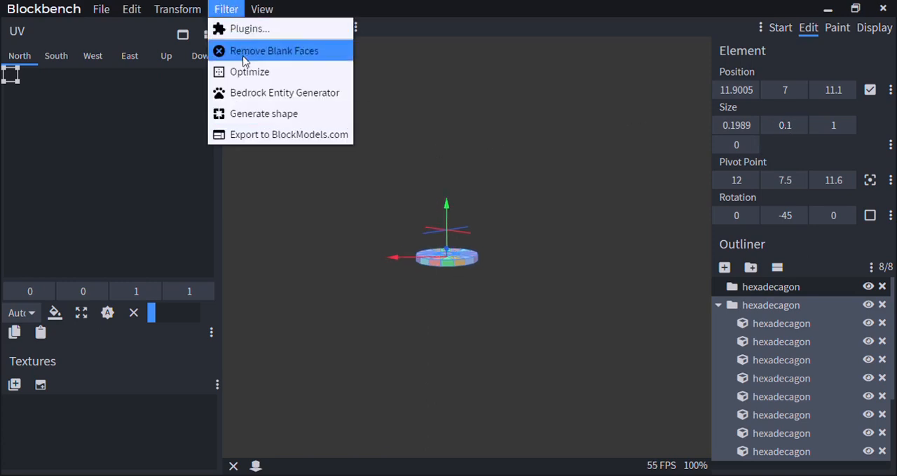
{"action": "left_click", "coordinate": [251, 113]}
{"action": "type", "text": "0.7"}
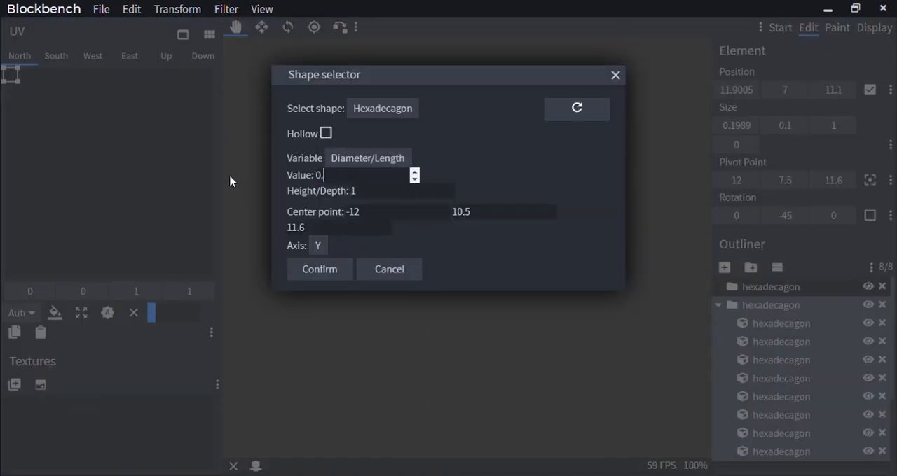
{"action": "left_click", "coordinate": [306, 269]}
Move the new hexadecagon along X and Y onto the thin disc, with its pivot point at 12, 7.5, 11.6
{"action": "scroll", "coordinate": [438, 319], "scroll_direction": "down", "scroll_amount": 18}
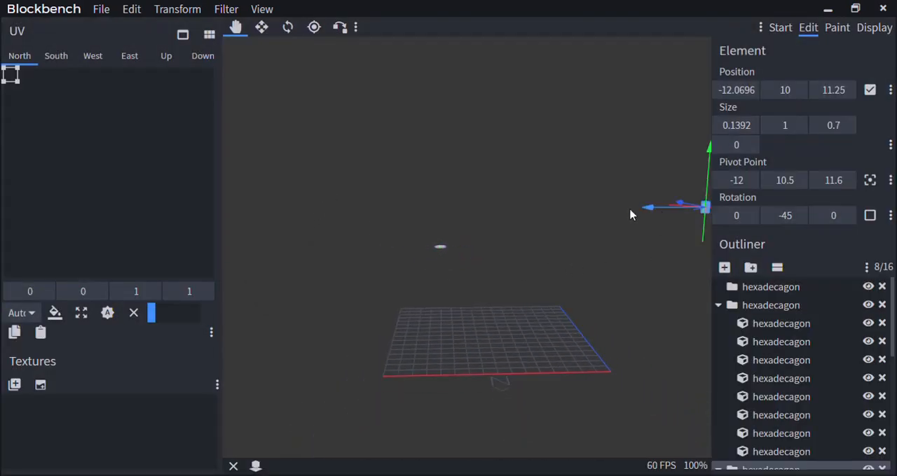
{"action": "left_click_drag", "start_coordinate": [630, 215], "coordinate": [393, 232]}
{"action": "scroll", "coordinate": [394, 232], "scroll_direction": "up", "scroll_amount": 5}
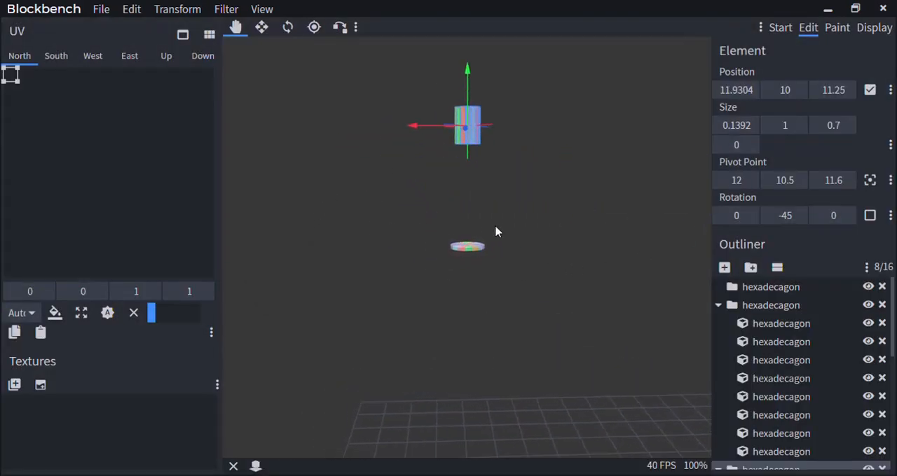
{"action": "scroll", "coordinate": [494, 232], "scroll_direction": "up", "scroll_amount": 2}
{"action": "left_click_drag", "start_coordinate": [476, 52], "coordinate": [476, 110]}
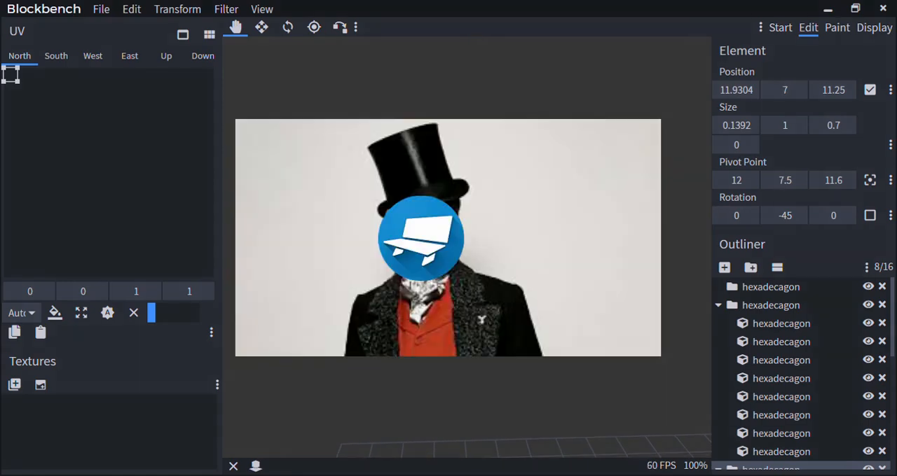
Examine the assembled top hat from several distances and angles
{"action": "scroll", "coordinate": [514, 213], "scroll_direction": "down", "scroll_amount": 5}
{"action": "scroll", "coordinate": [513, 212], "scroll_direction": "up", "scroll_amount": 8}
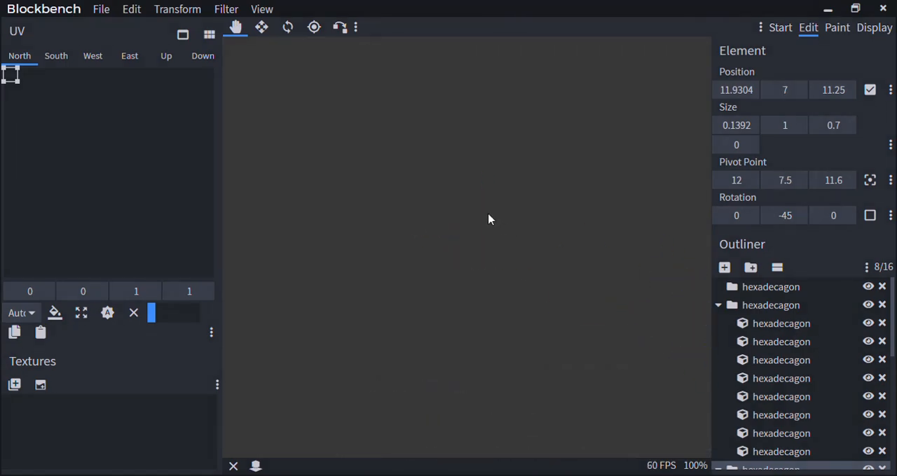
{"action": "left_click_drag", "start_coordinate": [489, 220], "coordinate": [619, 273]}
{"action": "scroll", "coordinate": [574, 259], "scroll_direction": "down", "scroll_amount": 4}
{"action": "left_click_drag", "start_coordinate": [538, 248], "coordinate": [450, 210]}
{"action": "scroll", "coordinate": [504, 242], "scroll_direction": "up", "scroll_amount": 3}
{"action": "right_click_drag", "start_coordinate": [522, 253], "coordinate": [514, 184]}
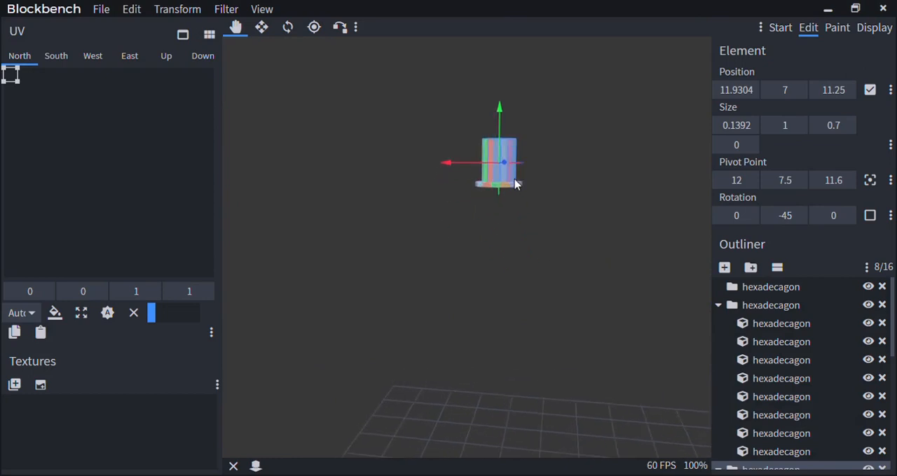
{"action": "scroll", "coordinate": [514, 180], "scroll_direction": "up", "scroll_amount": 3}
{"action": "right_click_drag", "start_coordinate": [503, 235], "coordinate": [496, 271]}
{"action": "scroll", "coordinate": [497, 272], "scroll_direction": "up", "scroll_amount": 2}
{"action": "scroll", "coordinate": [514, 236], "scroll_direction": "down", "scroll_amount": 4}
{"action": "scroll", "coordinate": [513, 237], "scroll_direction": "up", "scroll_amount": 3}
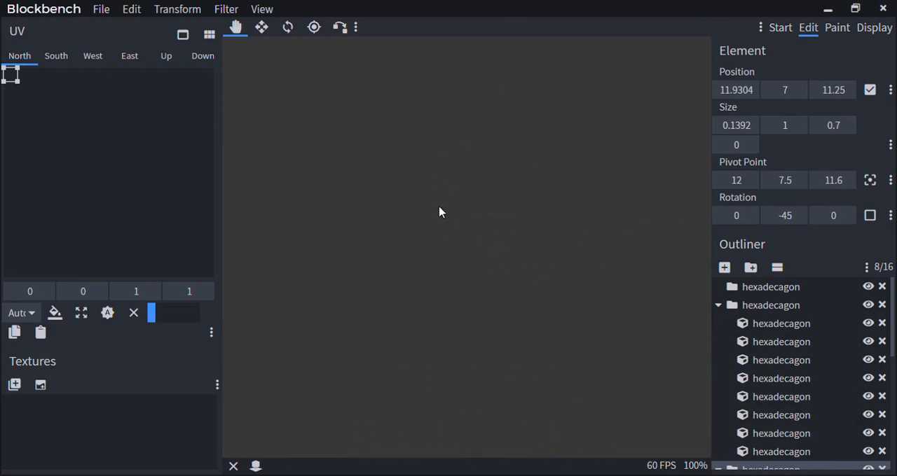
{"action": "left_click_drag", "start_coordinate": [440, 207], "coordinate": [515, 266]}
{"action": "scroll", "coordinate": [560, 260], "scroll_direction": "down", "scroll_amount": 4}
{"action": "right_click_drag", "start_coordinate": [514, 266], "coordinate": [518, 256]}
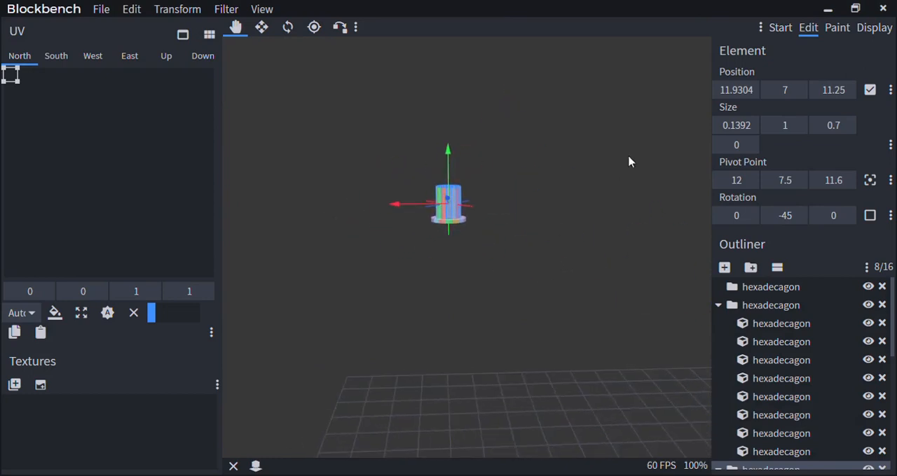
Switch to the display settings and show the model in the head slot on the player reference
{"action": "left_click", "coordinate": [875, 28]}
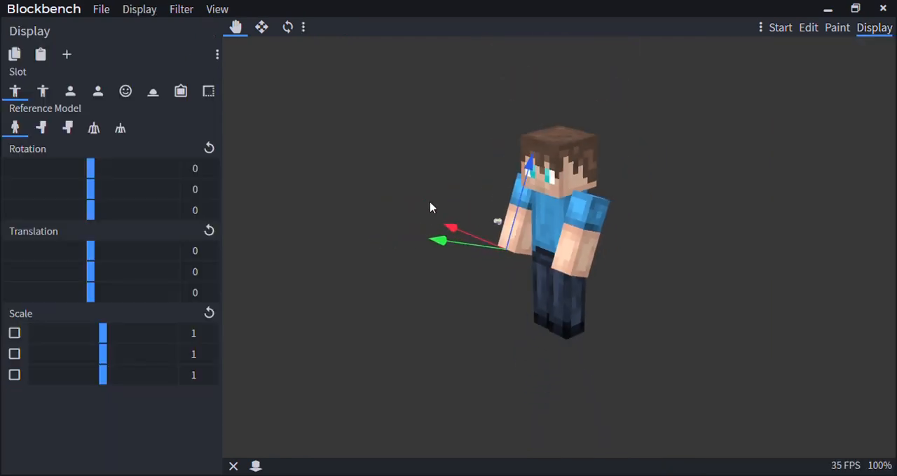
{"action": "left_click", "coordinate": [125, 91]}
{"action": "scroll", "coordinate": [392, 227], "scroll_direction": "down", "scroll_amount": 5}
{"action": "left_click_drag", "start_coordinate": [472, 273], "coordinate": [603, 266]}
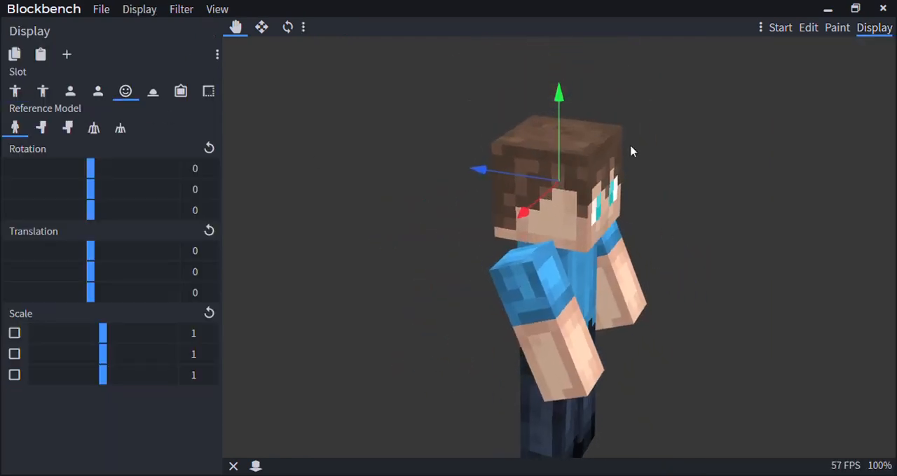
Raise the model in the head slot to a Y translation of 9.75
{"action": "left_click_drag", "start_coordinate": [559, 105], "coordinate": [573, 18]}
{"action": "scroll", "coordinate": [604, 166], "scroll_direction": "down", "scroll_amount": 4}
{"action": "right_click_drag", "start_coordinate": [605, 169], "coordinate": [599, 245]}
{"action": "scroll", "coordinate": [599, 246], "scroll_direction": "up", "scroll_amount": 3}
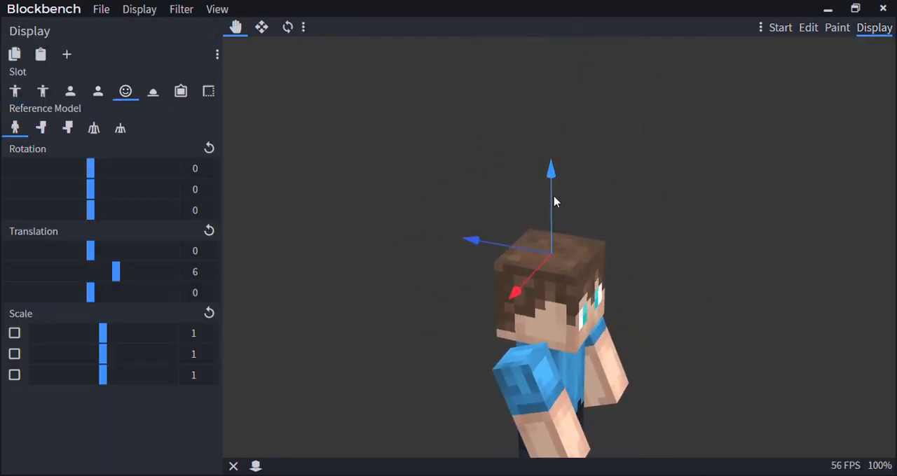
{"action": "left_click_drag", "start_coordinate": [552, 173], "coordinate": [554, 157]}
{"action": "left_click_drag", "start_coordinate": [615, 217], "coordinate": [592, 173]}
Scale the displayed model to 4 on all three axes
{"action": "scroll", "coordinate": [568, 174], "scroll_direction": "up", "scroll_amount": 2}
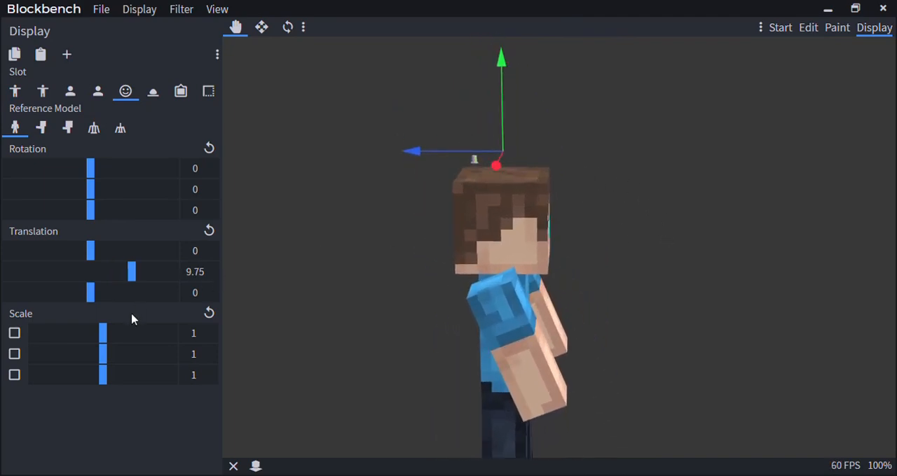
{"action": "left_click_drag", "start_coordinate": [107, 341], "coordinate": [243, 328]}
{"action": "left_click_drag", "start_coordinate": [103, 354], "coordinate": [228, 363]}
{"action": "left_click_drag", "start_coordinate": [106, 372], "coordinate": [237, 382]}
Place the hat on top of the player's head with a translation of -15.75, 10.5, -13.25
{"action": "left_click_drag", "start_coordinate": [361, 315], "coordinate": [362, 334]}
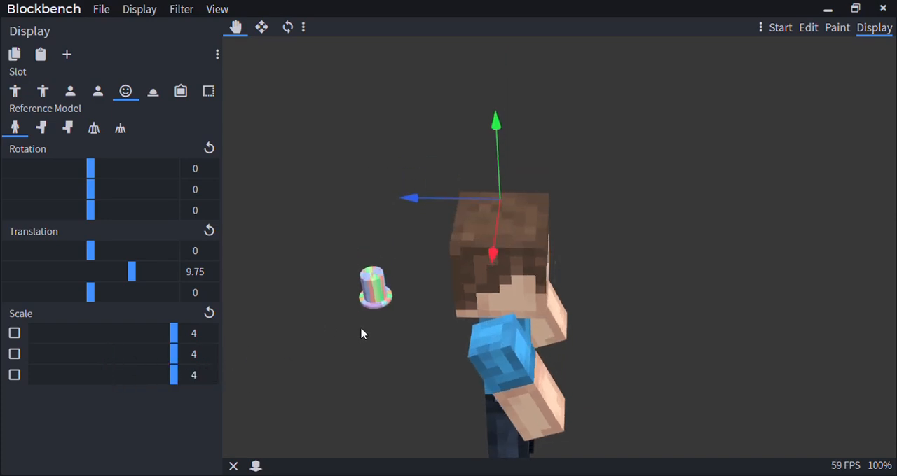
{"action": "left_click_drag", "start_coordinate": [419, 214], "coordinate": [610, 150]}
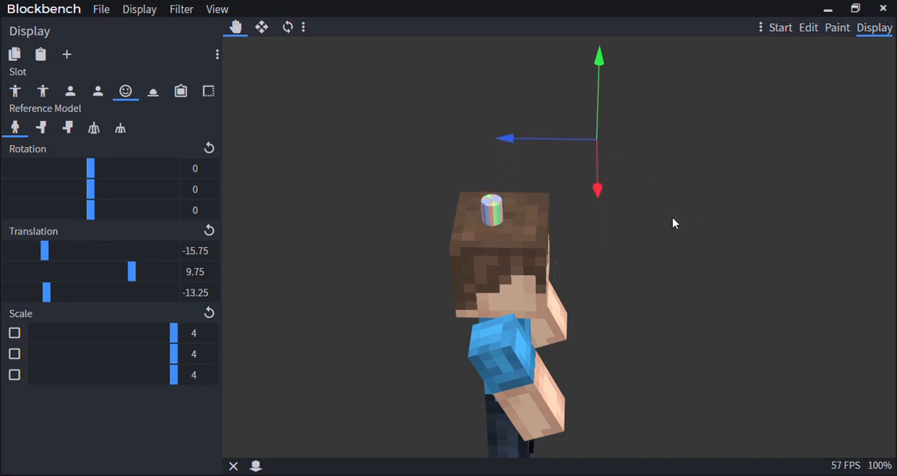
{"action": "left_click_drag", "start_coordinate": [673, 223], "coordinate": [440, 237]}
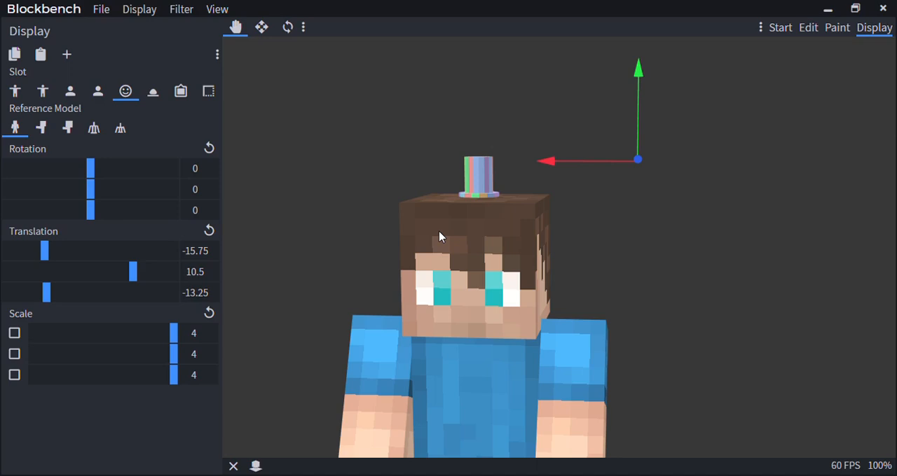
Return to editing the model and select the whole hexadecagon group that forms the hat's crown
{"action": "left_click", "coordinate": [808, 28]}
{"action": "scroll", "coordinate": [428, 215], "scroll_direction": "up", "scroll_amount": 5}
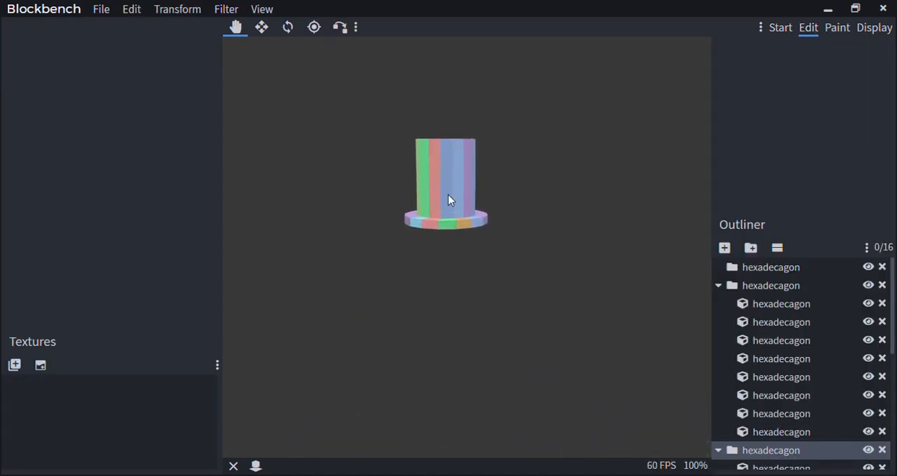
{"action": "left_click", "coordinate": [448, 189]}
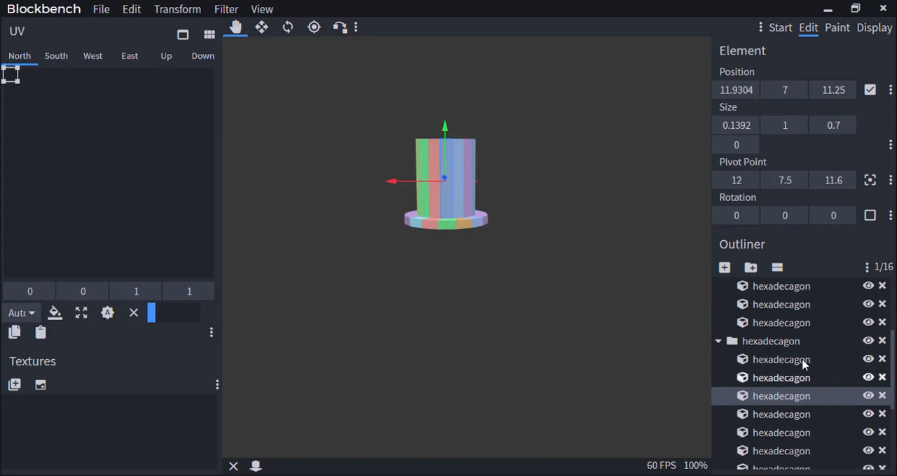
{"action": "left_click", "coordinate": [745, 342]}
{"action": "scroll", "coordinate": [450, 307], "scroll_direction": "down", "scroll_amount": 4}
{"action": "right_click_drag", "start_coordinate": [452, 301], "coordinate": [468, 312]}
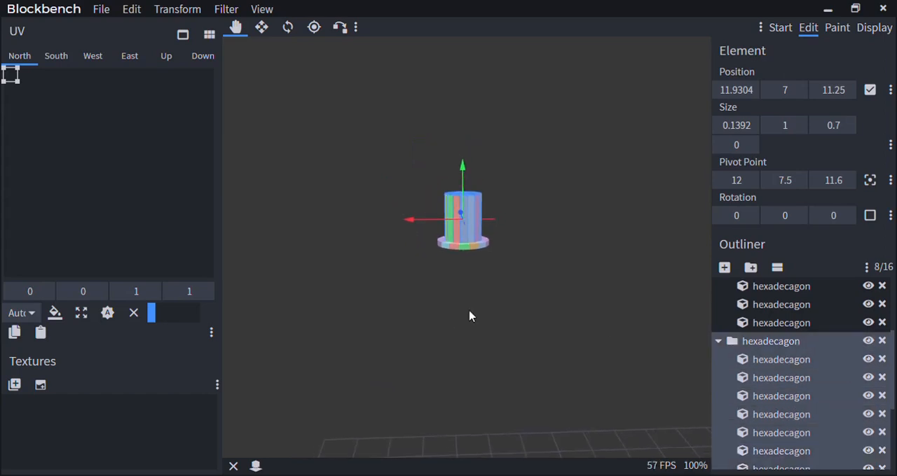
Select the whole hexadecagon group that forms the hat's brim
{"action": "scroll", "coordinate": [469, 312], "scroll_direction": "up", "scroll_amount": 6}
{"action": "left_click", "coordinate": [462, 241]}
{"action": "scroll", "coordinate": [820, 393], "scroll_direction": "up", "scroll_amount": 1}
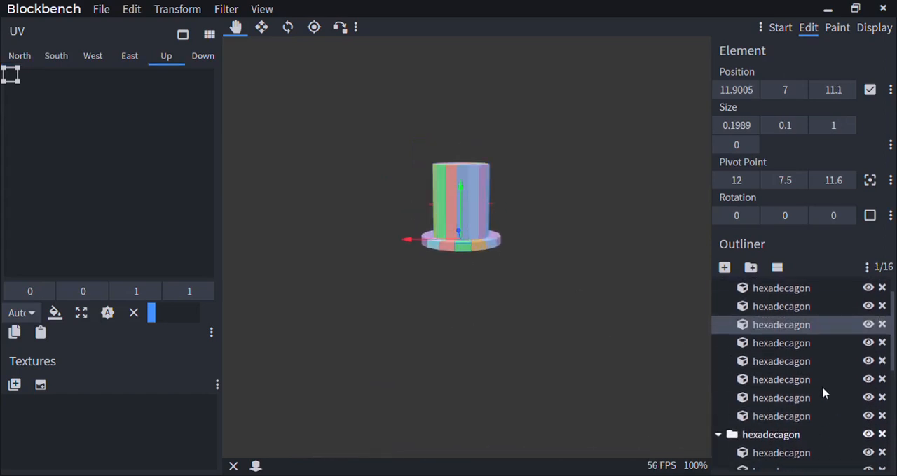
{"action": "scroll", "coordinate": [820, 392], "scroll_direction": "down", "scroll_amount": 5}
{"action": "scroll", "coordinate": [821, 387], "scroll_direction": "up", "scroll_amount": 4}
{"action": "scroll", "coordinate": [509, 284], "scroll_direction": "up", "scroll_amount": 2}
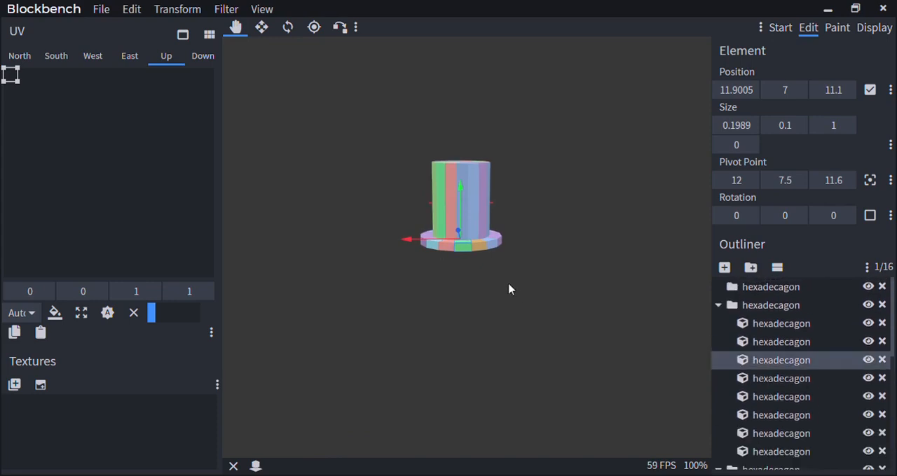
{"action": "left_click", "coordinate": [805, 306]}
Add the crown group to the selection and move the entire hat along Z to a pivot Z of 8.6
{"action": "scroll", "coordinate": [444, 306], "scroll_direction": "down", "scroll_amount": 5}
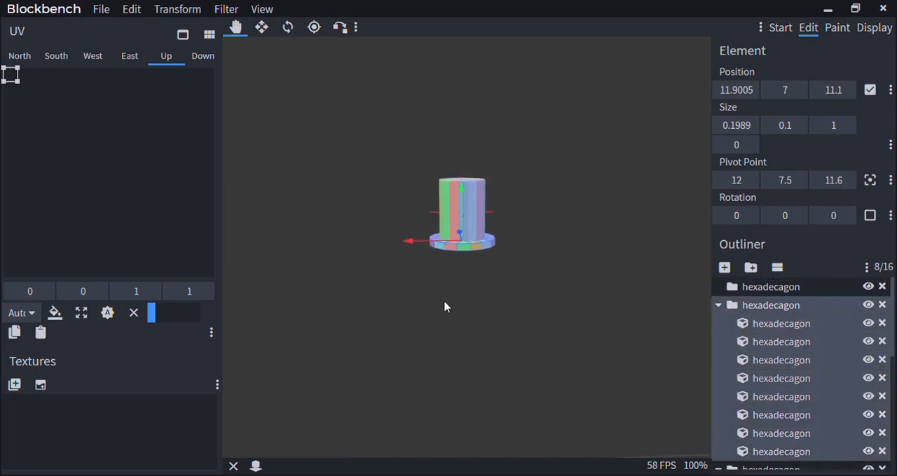
{"action": "scroll", "coordinate": [464, 249], "scroll_direction": "up", "scroll_amount": 3}
{"action": "scroll", "coordinate": [497, 285], "scroll_direction": "down", "scroll_amount": 3}
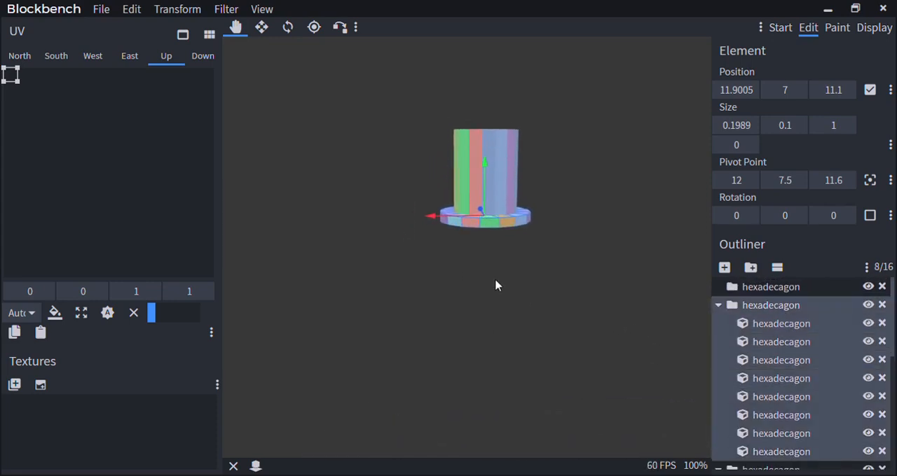
{"action": "scroll", "coordinate": [508, 249], "scroll_direction": "down", "scroll_amount": 2}
{"action": "scroll", "coordinate": [743, 364], "scroll_direction": "down", "scroll_amount": 3}
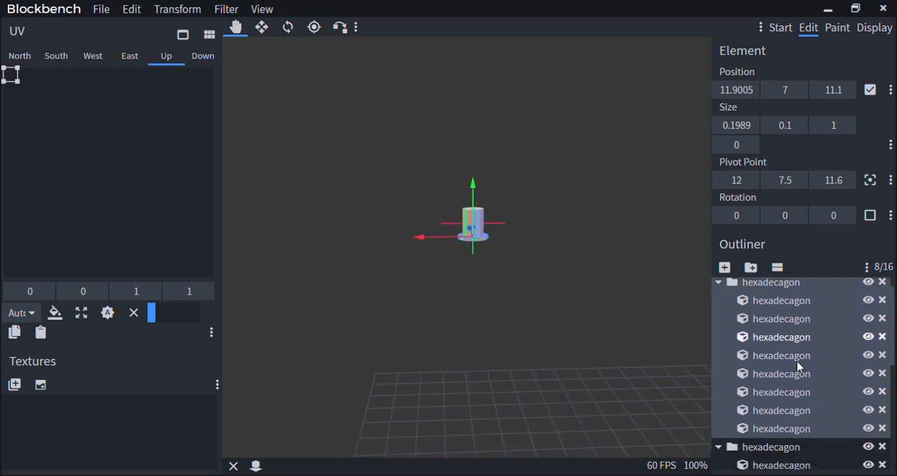
{"action": "left_click", "coordinate": [771, 341], "text": "ctrl"}
{"action": "left_click_drag", "start_coordinate": [539, 342], "coordinate": [421, 282]}
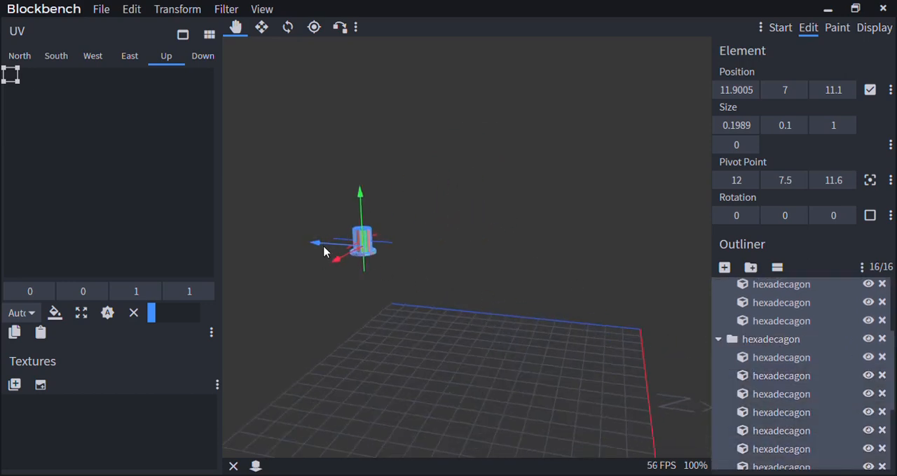
{"action": "left_click_drag", "start_coordinate": [324, 247], "coordinate": [434, 265]}
Select the green crown slab rotated 22.5 degrees and add the adjacent red slab to the selection
{"action": "scroll", "coordinate": [514, 323], "scroll_direction": "up", "scroll_amount": 3}
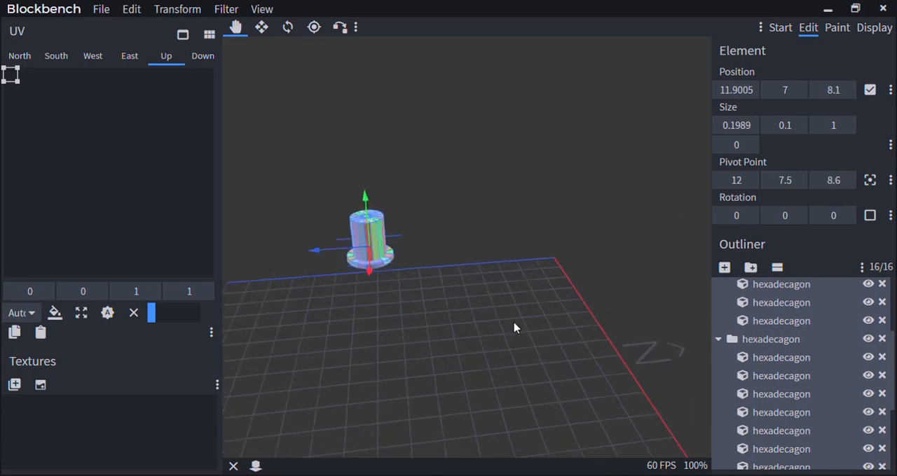
{"action": "scroll", "coordinate": [514, 328], "scroll_direction": "up", "scroll_amount": 2}
{"action": "right_click_drag", "start_coordinate": [514, 328], "coordinate": [614, 300]}
{"action": "scroll", "coordinate": [591, 294], "scroll_direction": "up", "scroll_amount": 1}
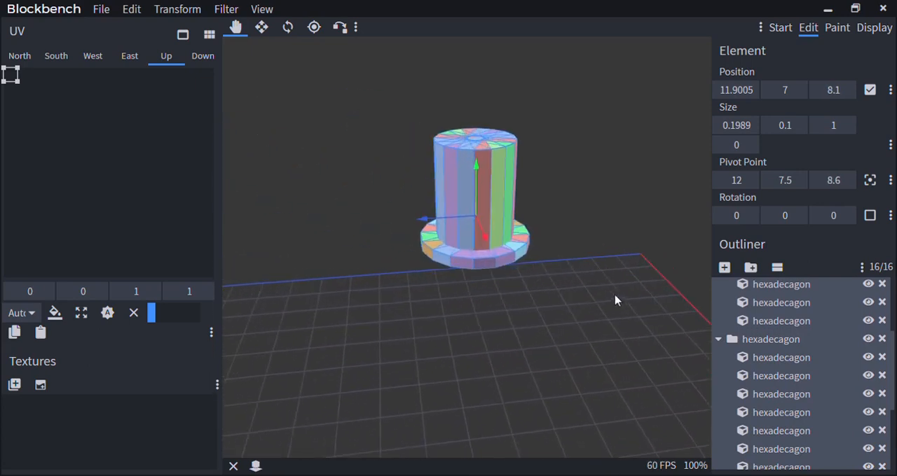
{"action": "scroll", "coordinate": [595, 321], "scroll_direction": "up", "scroll_amount": 2}
{"action": "left_click", "coordinate": [510, 243]}
{"action": "scroll", "coordinate": [511, 242], "scroll_direction": "up", "scroll_amount": 3}
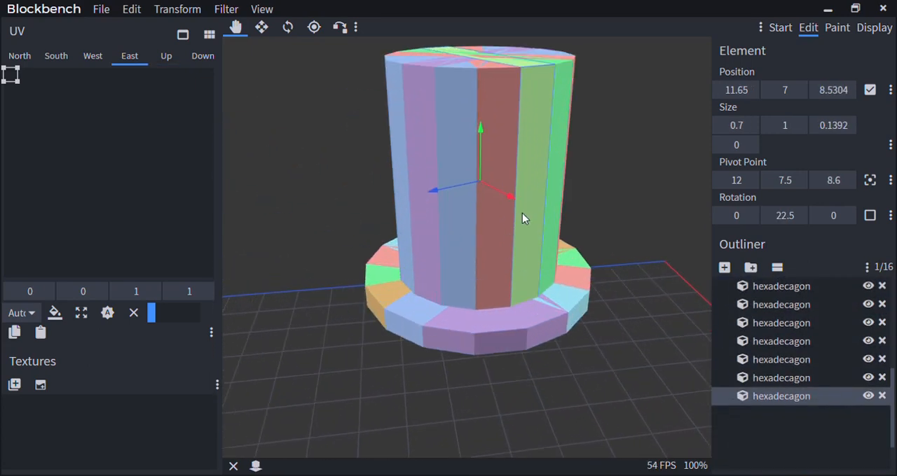
{"action": "scroll", "coordinate": [525, 225], "scroll_direction": "down", "scroll_amount": 3}
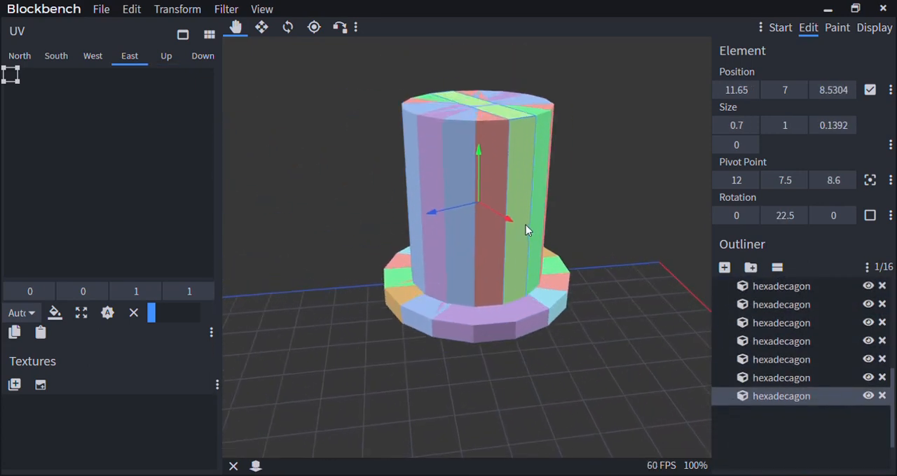
{"action": "left_click", "coordinate": [488, 264], "text": "shift"}
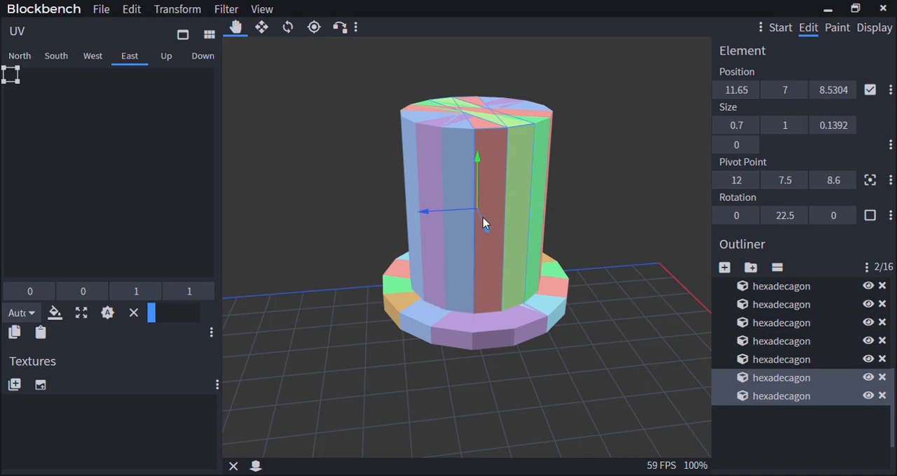
{"action": "left_click_drag", "start_coordinate": [483, 218], "coordinate": [466, 258]}
{"action": "scroll", "coordinate": [743, 371], "scroll_direction": "down", "scroll_amount": 1}
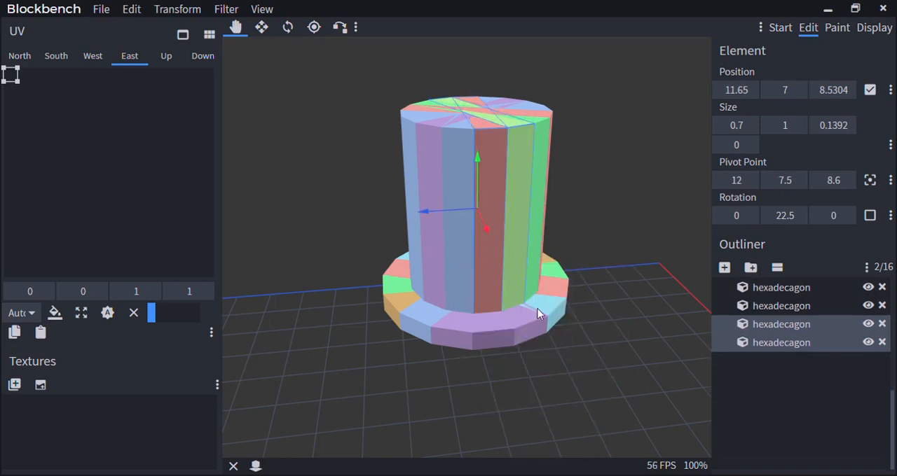
Select only the green crown slab and pull it out of the hat to an X position of 13.65
{"action": "left_click", "coordinate": [517, 172]}
{"action": "scroll", "coordinate": [526, 172], "scroll_direction": "down", "scroll_amount": 4}
{"action": "left_click_drag", "start_coordinate": [536, 172], "coordinate": [557, 234]}
{"action": "left_click_drag", "start_coordinate": [502, 240], "coordinate": [571, 225]}
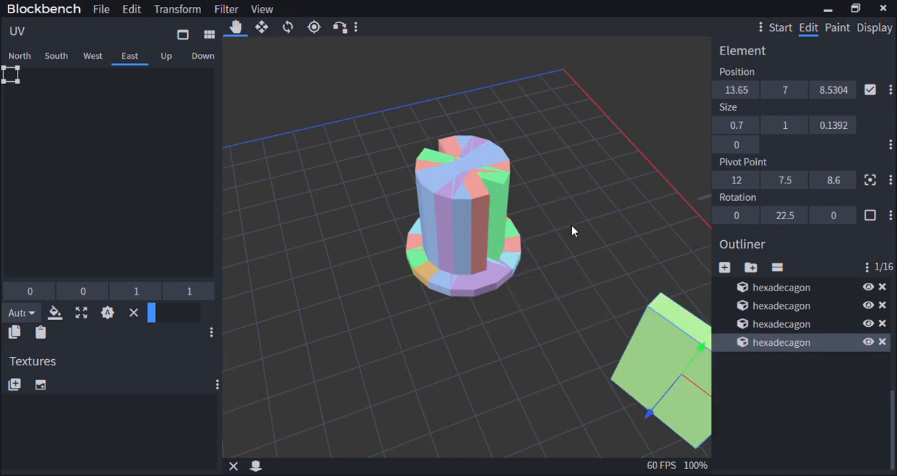
Pull the red slab and the neighbouring blue slab out of the crown, each to an X position of 13.65
{"action": "scroll", "coordinate": [475, 230], "scroll_direction": "down", "scroll_amount": 2}
{"action": "left_click", "coordinate": [471, 242]}
{"action": "left_click_drag", "start_coordinate": [492, 288], "coordinate": [544, 407]}
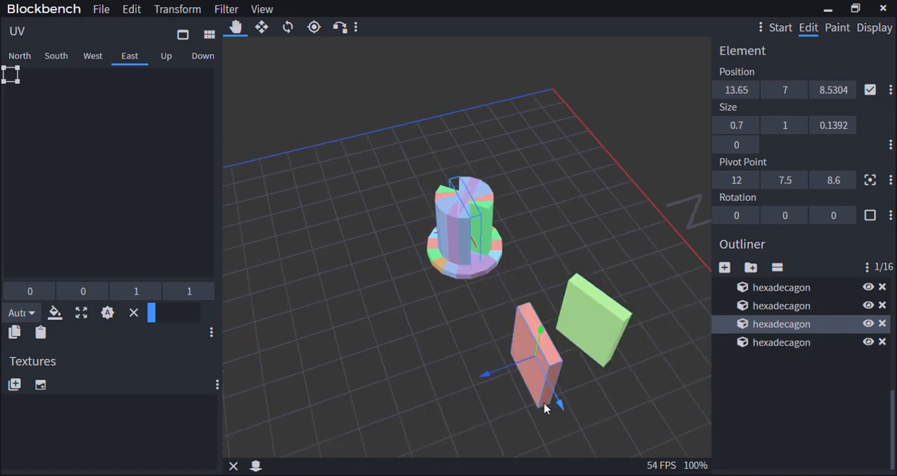
{"action": "left_click", "coordinate": [470, 246]}
{"action": "left_click_drag", "start_coordinate": [471, 273], "coordinate": [468, 366]}
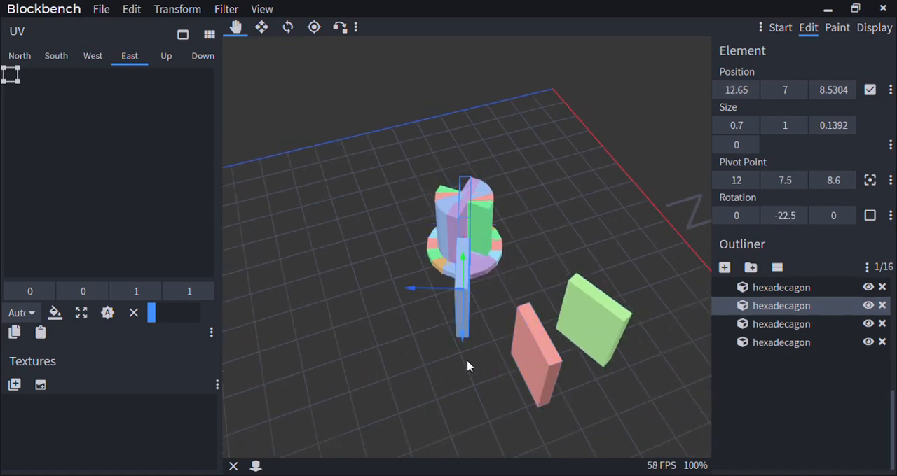
{"action": "left_click_drag", "start_coordinate": [465, 265], "coordinate": [468, 344]}
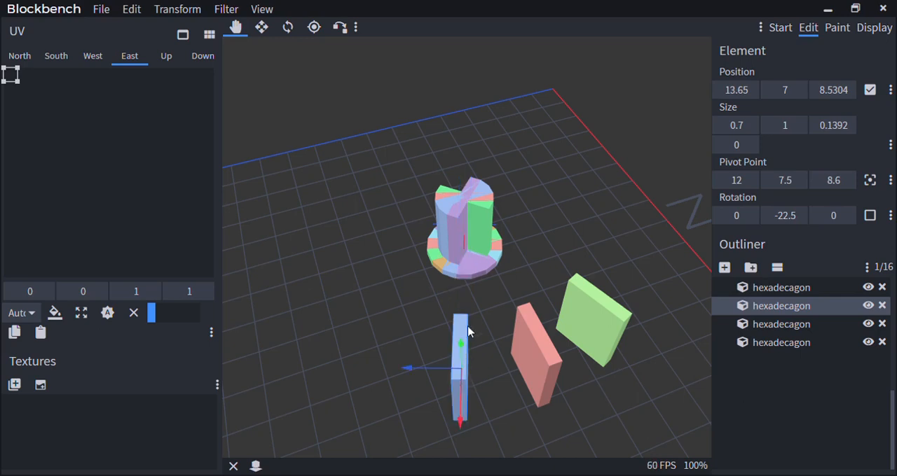
Undo the three separate moves of the green, red and blue crown slabs
{"action": "key", "text": "ctrl+z"}
{"action": "key", "text": "ctrl+z"}
{"action": "key", "text": "ctrl+z"}
{"action": "scroll", "coordinate": [512, 223], "scroll_direction": "up", "scroll_amount": 7}
Select the green, red and blue crown slabs together and pull them out of the hat to an X position of 13.65
{"action": "left_click", "coordinate": [509, 203]}
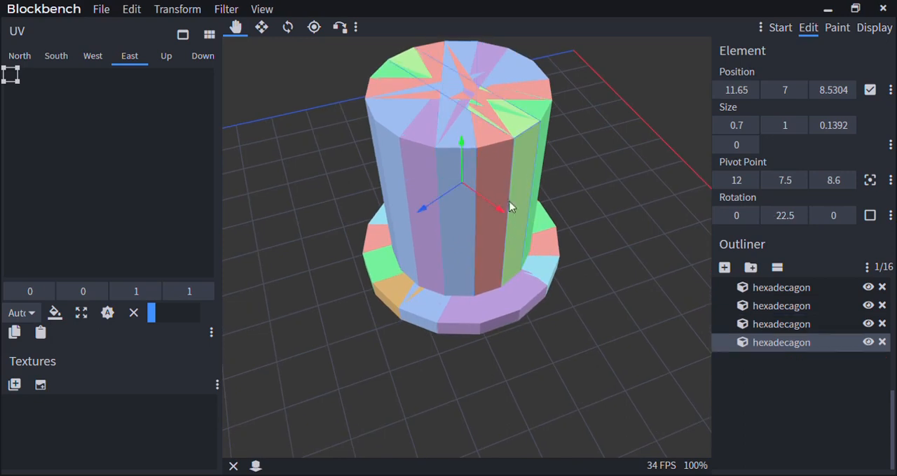
{"action": "left_click", "coordinate": [466, 168], "text": "ctrl"}
{"action": "left_click", "coordinate": [444, 160], "text": "ctrl"}
{"action": "scroll", "coordinate": [484, 265], "scroll_direction": "down", "scroll_amount": 8}
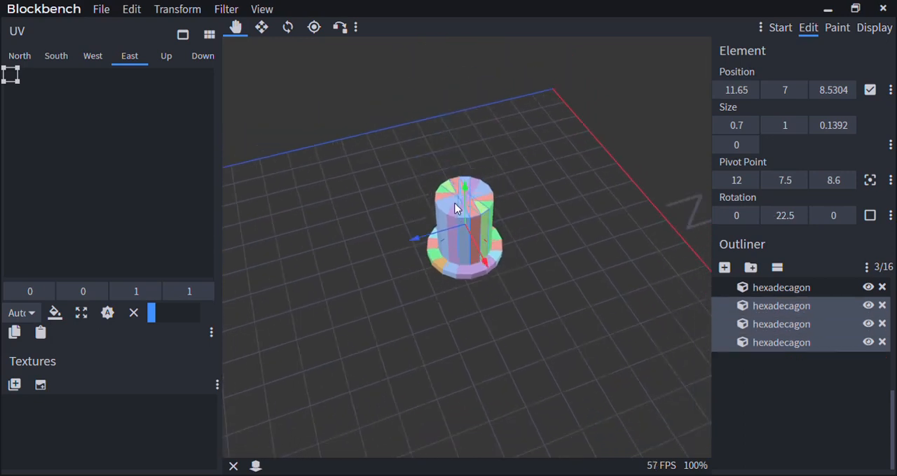
{"action": "left_click_drag", "start_coordinate": [484, 265], "coordinate": [529, 374]}
{"action": "scroll", "coordinate": [529, 373], "scroll_direction": "up", "scroll_amount": 2}
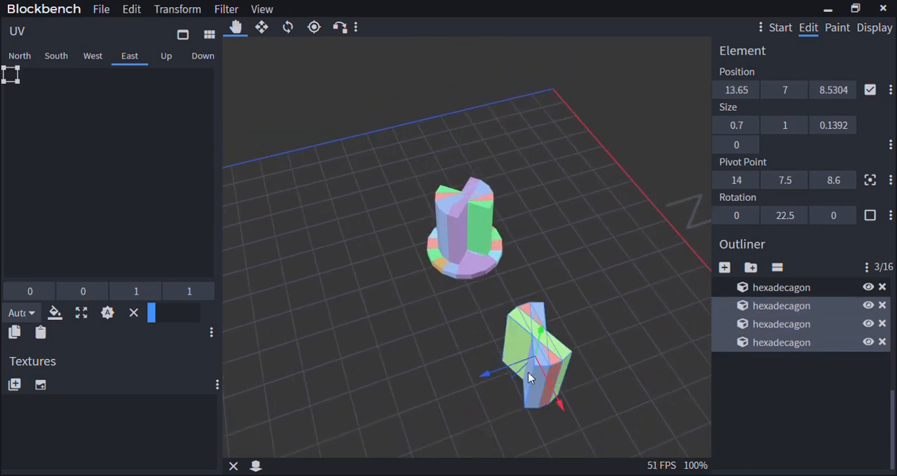
{"action": "scroll", "coordinate": [528, 373], "scroll_direction": "down", "scroll_amount": 1}
{"action": "scroll", "coordinate": [531, 363], "scroll_direction": "up", "scroll_amount": 4}
{"action": "right_click_drag", "start_coordinate": [577, 341], "coordinate": [521, 301]}
{"action": "scroll", "coordinate": [463, 294], "scroll_direction": "up", "scroll_amount": 1}
{"action": "scroll", "coordinate": [462, 294], "scroll_direction": "up", "scroll_amount": 2}
{"action": "scroll", "coordinate": [526, 356], "scroll_direction": "down", "scroll_amount": 4}
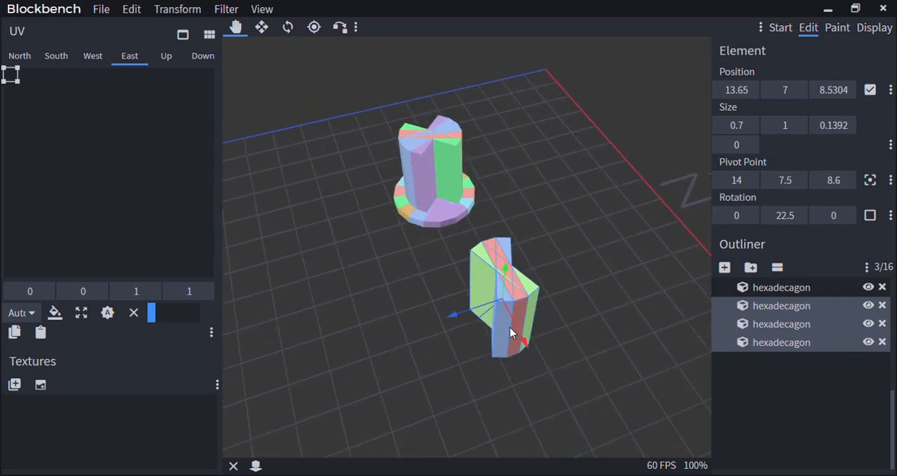
Return the three selected slabs to the crown at an X position of 11.65
{"action": "left_click_drag", "start_coordinate": [512, 328], "coordinate": [455, 194]}
{"action": "scroll", "coordinate": [540, 277], "scroll_direction": "up", "scroll_amount": 3}
{"action": "right_click_drag", "start_coordinate": [471, 206], "coordinate": [510, 258]}
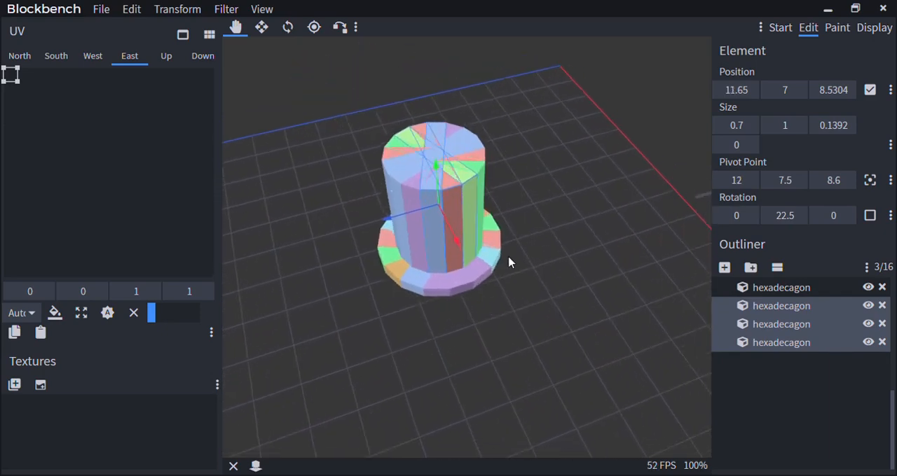
{"action": "scroll", "coordinate": [508, 257], "scroll_direction": "down", "scroll_amount": 4}
{"action": "scroll", "coordinate": [503, 267], "scroll_direction": "up", "scroll_amount": 2}
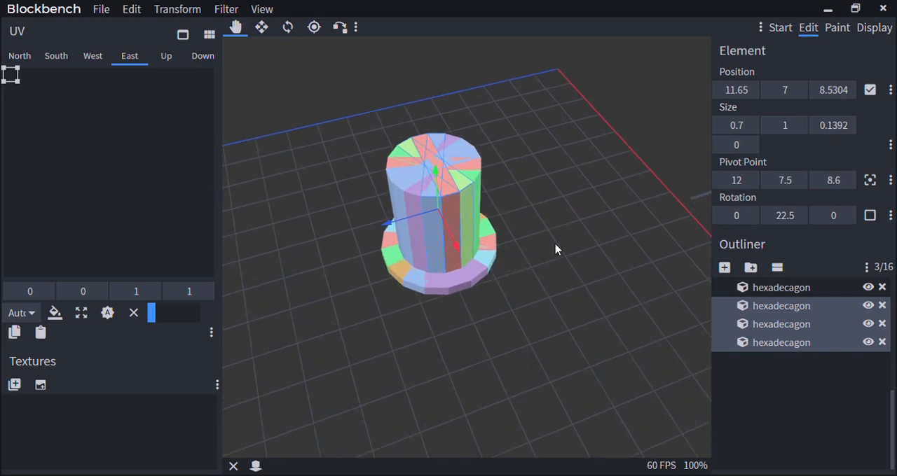
Pull the three selected slabs out to an X position of 13.65 once more and undo that move
{"action": "left_click_drag", "start_coordinate": [556, 249], "coordinate": [541, 234]}
{"action": "left_click_drag", "start_coordinate": [465, 242], "coordinate": [612, 462]}
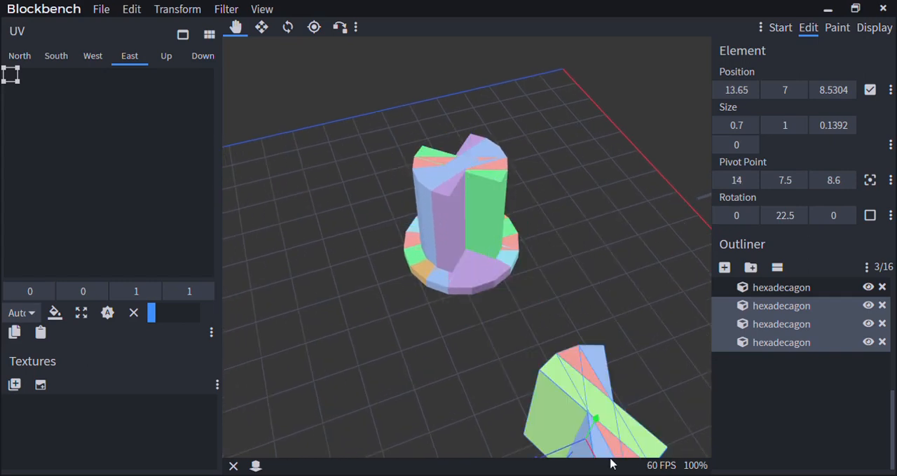
{"action": "scroll", "coordinate": [581, 412], "scroll_direction": "down", "scroll_amount": 2}
{"action": "key", "text": "ctrl+z"}
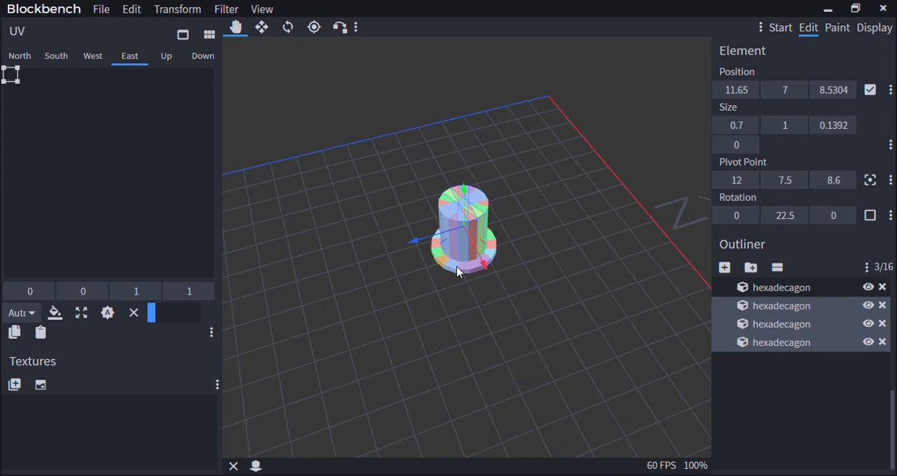
{"action": "scroll", "coordinate": [458, 270], "scroll_direction": "up", "scroll_amount": 4}
{"action": "scroll", "coordinate": [450, 308], "scroll_direction": "down", "scroll_amount": 2}
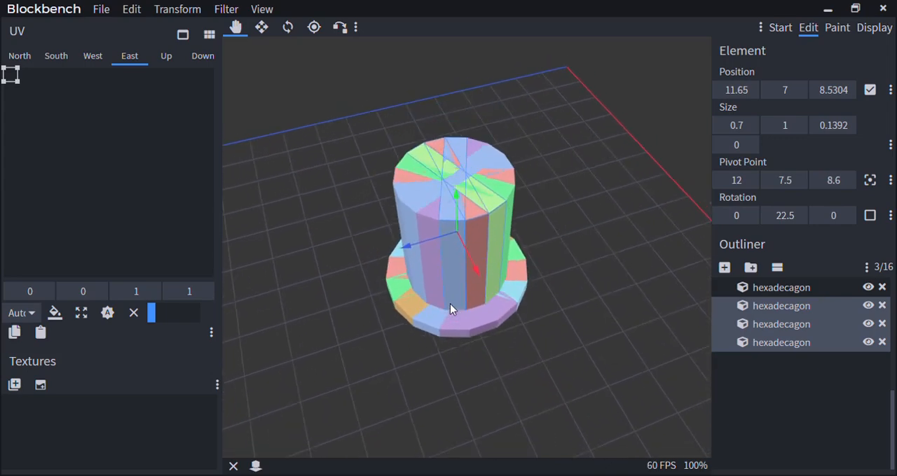
Select the entire crown through its hexadecagon group in the outliner
{"action": "scroll", "coordinate": [404, 211], "scroll_direction": "up", "scroll_amount": 2}
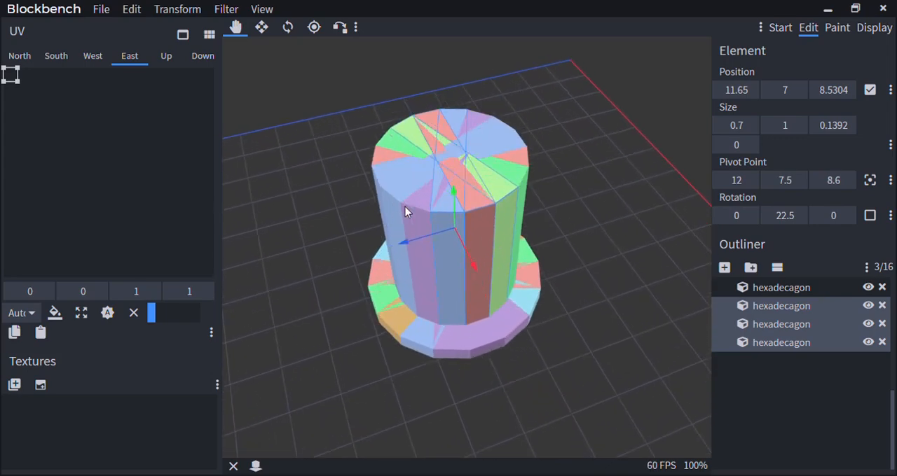
{"action": "scroll", "coordinate": [404, 211], "scroll_direction": "down", "scroll_amount": 3}
{"action": "left_click_drag", "start_coordinate": [578, 350], "coordinate": [576, 304]}
{"action": "right_click_drag", "start_coordinate": [577, 305], "coordinate": [569, 188]}
{"action": "scroll", "coordinate": [569, 187], "scroll_direction": "up", "scroll_amount": 2}
{"action": "scroll", "coordinate": [569, 182], "scroll_direction": "up", "scroll_amount": 2}
{"action": "left_click_drag", "start_coordinate": [569, 183], "coordinate": [574, 199]}
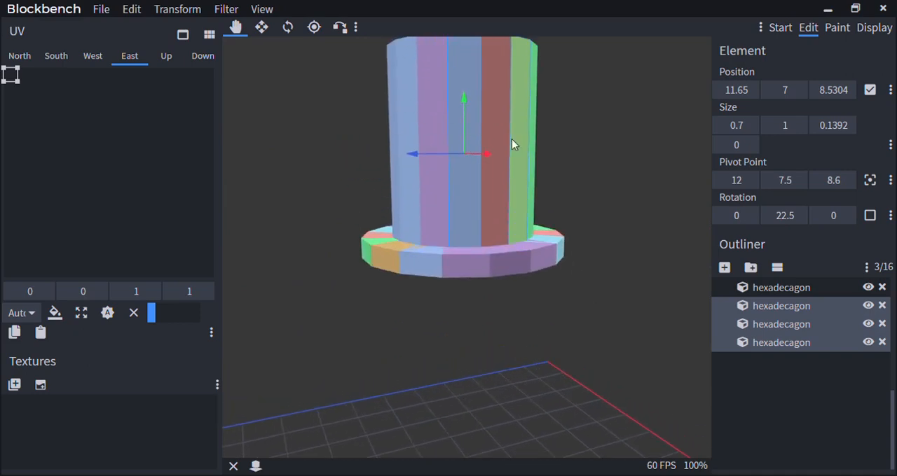
{"action": "left_click", "coordinate": [512, 140]}
{"action": "scroll", "coordinate": [766, 342], "scroll_direction": "up", "scroll_amount": 2}
{"action": "left_click", "coordinate": [778, 328]}
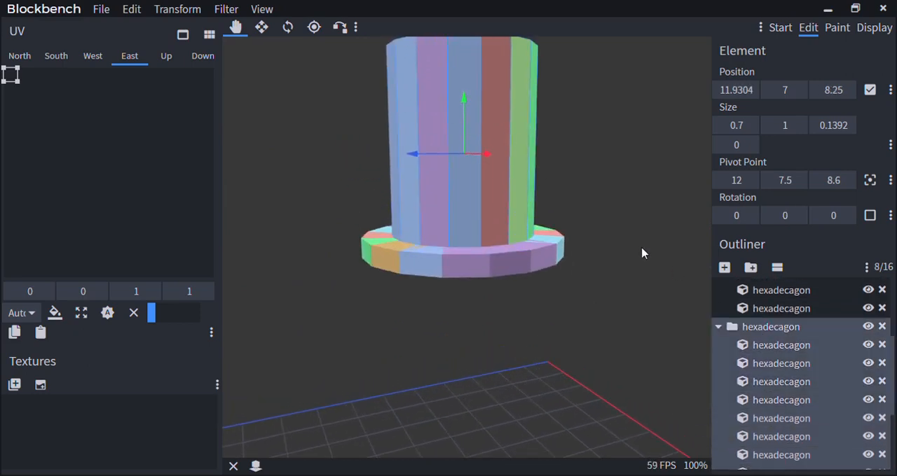
Add one purple brim slab to the crown selection, and extend the selection to the entire brim group
{"action": "left_click", "coordinate": [521, 273], "text": "ctrl"}
{"action": "scroll", "coordinate": [747, 352], "scroll_direction": "up", "scroll_amount": 2}
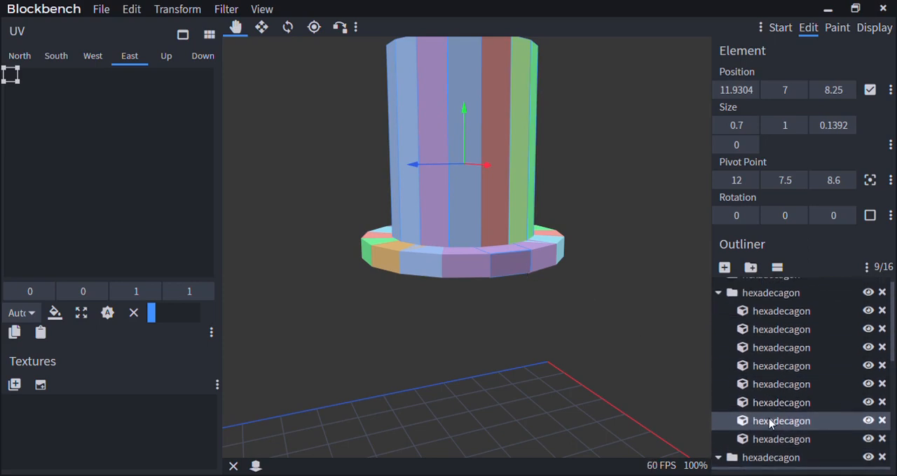
{"action": "scroll", "coordinate": [806, 329], "scroll_direction": "up", "scroll_amount": 1}
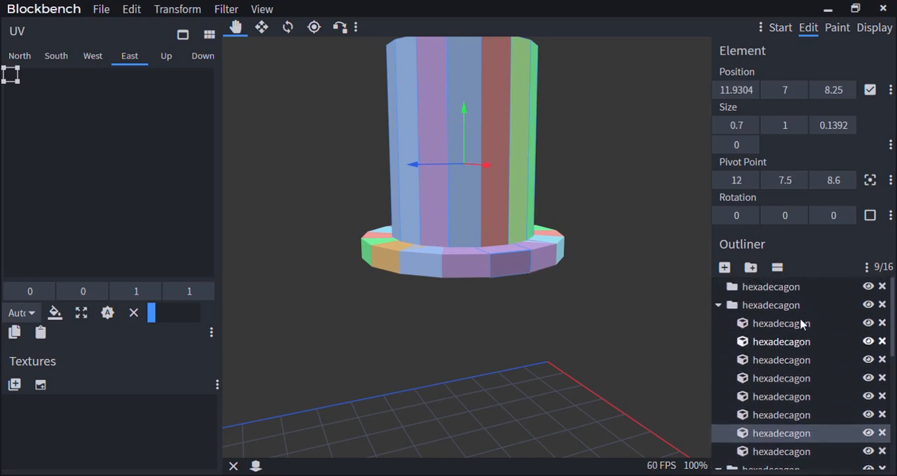
{"action": "left_click", "coordinate": [779, 308], "text": "ctrl"}
{"action": "scroll", "coordinate": [771, 312], "scroll_direction": "down", "scroll_amount": 4}
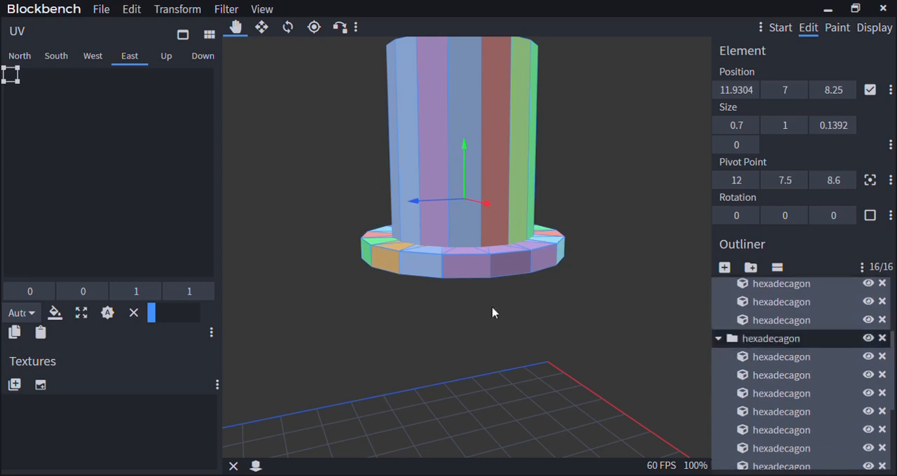
Open the Scale Model dialog for the whole selected hat and move it clear of the model
{"action": "scroll", "coordinate": [484, 280], "scroll_direction": "down", "scroll_amount": 5}
{"action": "scroll", "coordinate": [468, 223], "scroll_direction": "down", "scroll_amount": 8}
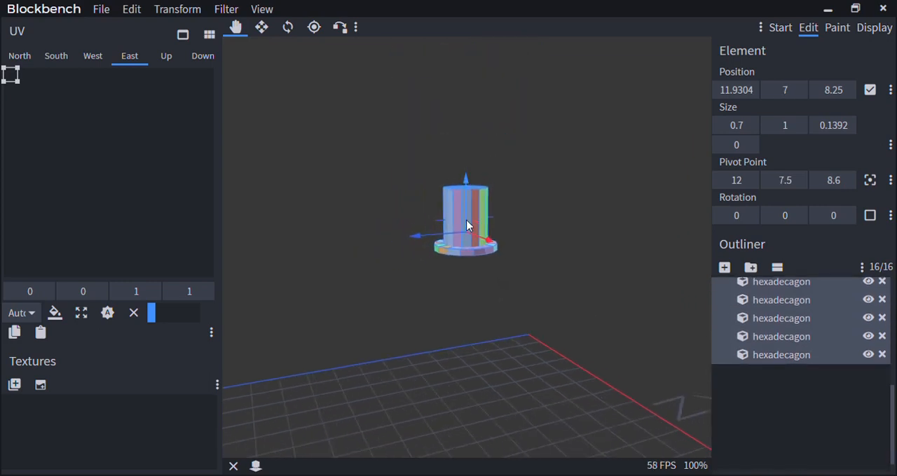
{"action": "scroll", "coordinate": [477, 216], "scroll_direction": "up", "scroll_amount": 3}
{"action": "right_click_drag", "start_coordinate": [474, 218], "coordinate": [431, 293]}
{"action": "scroll", "coordinate": [500, 192], "scroll_direction": "up", "scroll_amount": 4}
{"action": "scroll", "coordinate": [440, 270], "scroll_direction": "down", "scroll_amount": 10}
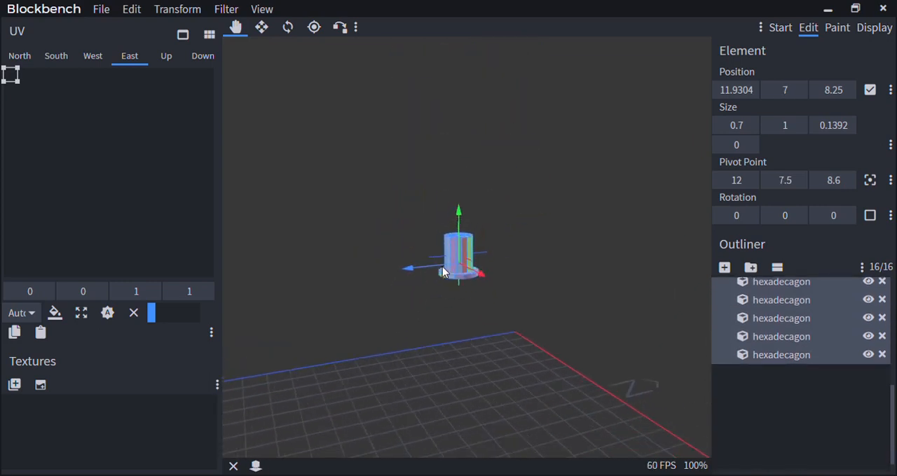
{"action": "left_click_drag", "start_coordinate": [565, 216], "coordinate": [572, 238]}
{"action": "right_click_drag", "start_coordinate": [572, 239], "coordinate": [562, 206]}
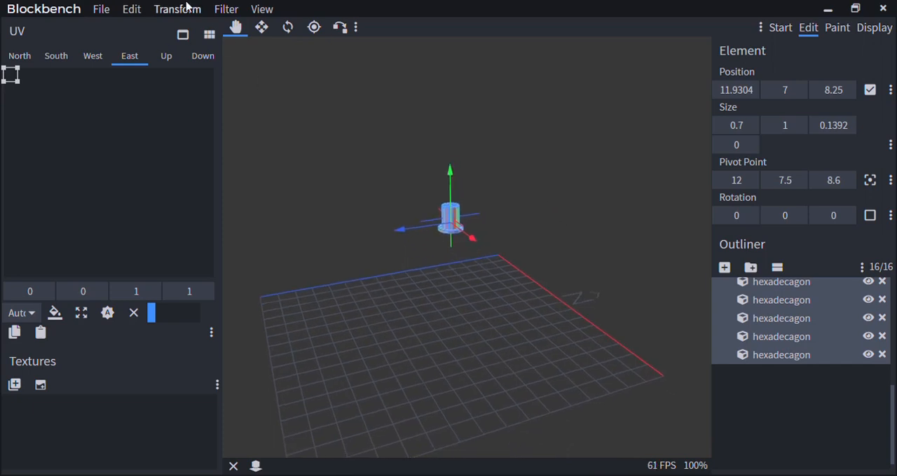
{"action": "left_click", "coordinate": [186, 6]}
{"action": "left_click", "coordinate": [184, 32]}
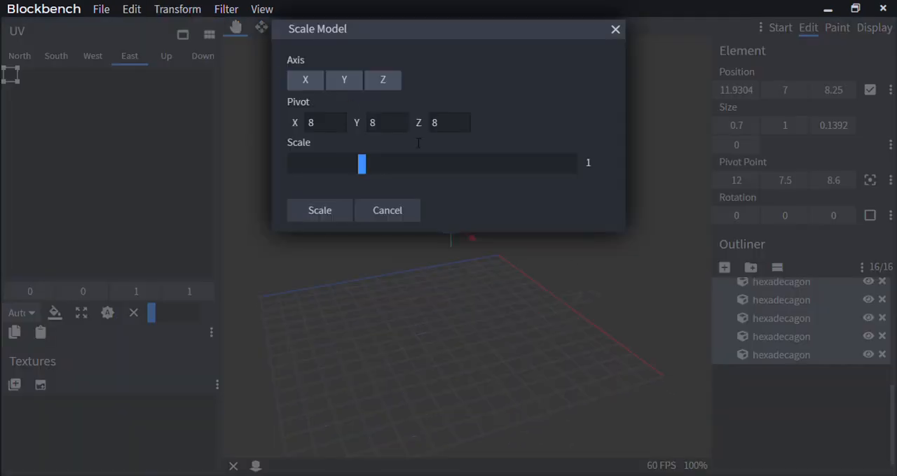
{"action": "left_click_drag", "start_coordinate": [473, 30], "coordinate": [169, 219]}
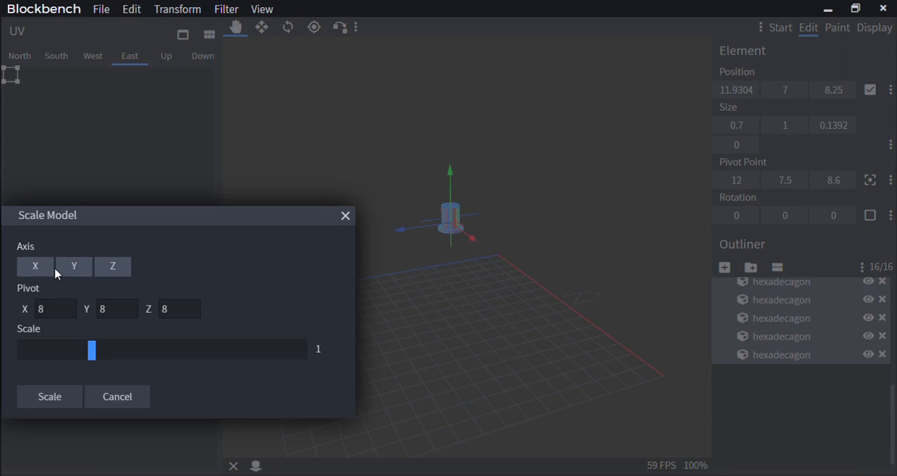
Preview scaling the hat on all axes to 1.36, on Y and Z to 4, and on Z alone to 1.16, and cancel
{"action": "left_click_drag", "start_coordinate": [103, 359], "coordinate": [122, 358]}
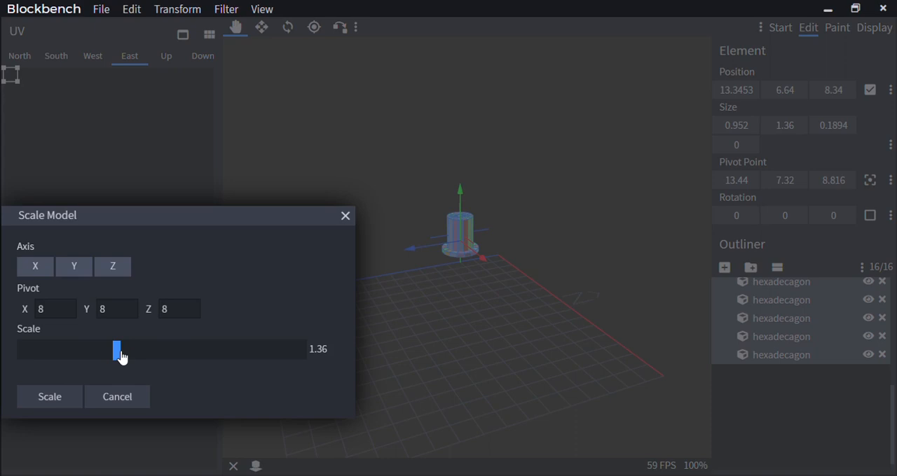
{"action": "left_click_drag", "start_coordinate": [128, 359], "coordinate": [97, 360]}
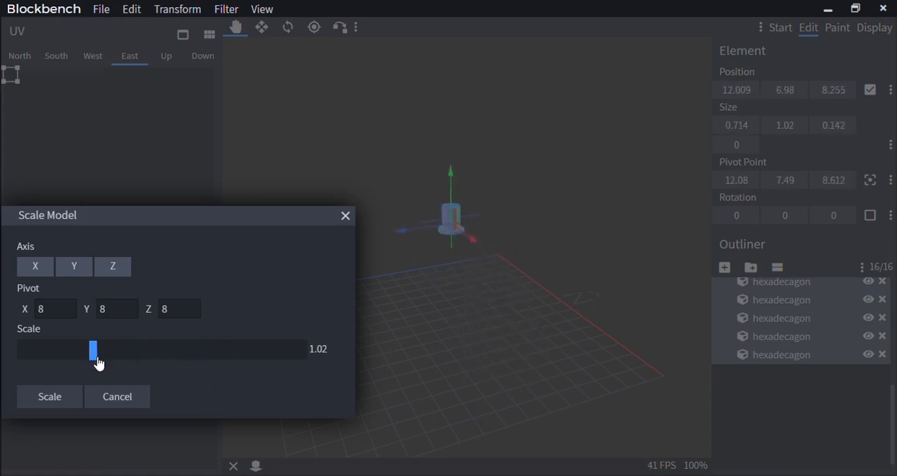
{"action": "left_click", "coordinate": [35, 265]}
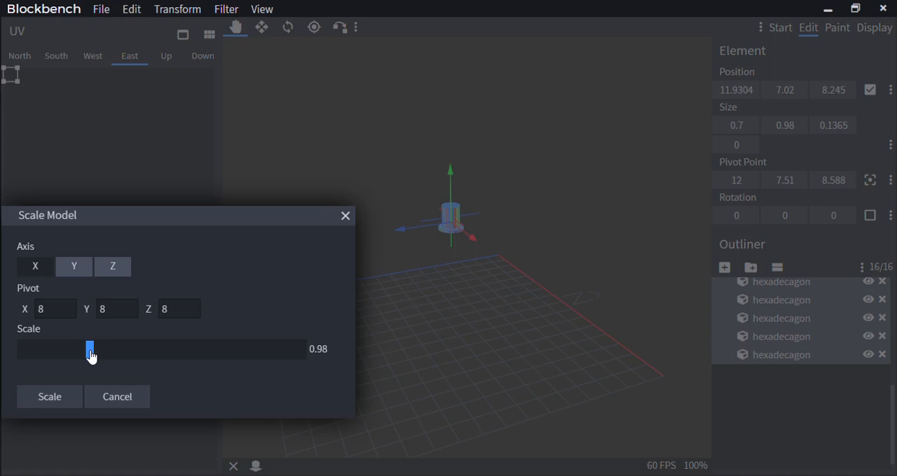
{"action": "left_click_drag", "start_coordinate": [90, 355], "coordinate": [335, 354]}
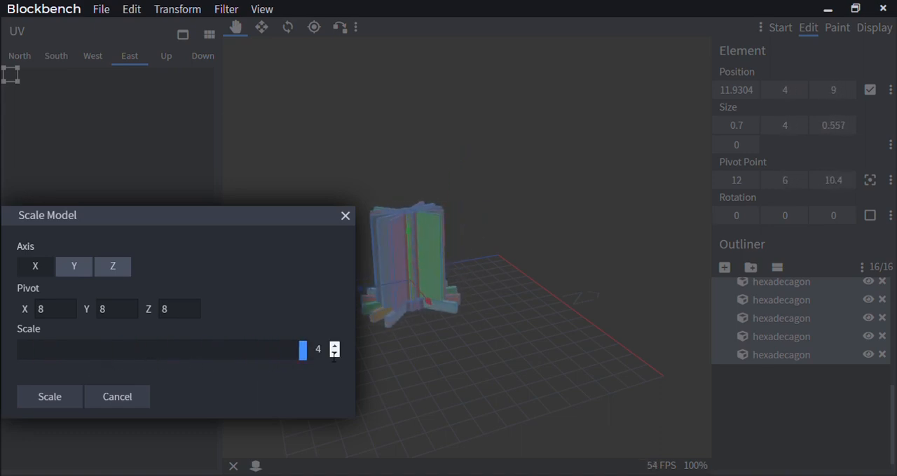
{"action": "left_click_drag", "start_coordinate": [334, 354], "coordinate": [102, 342]}
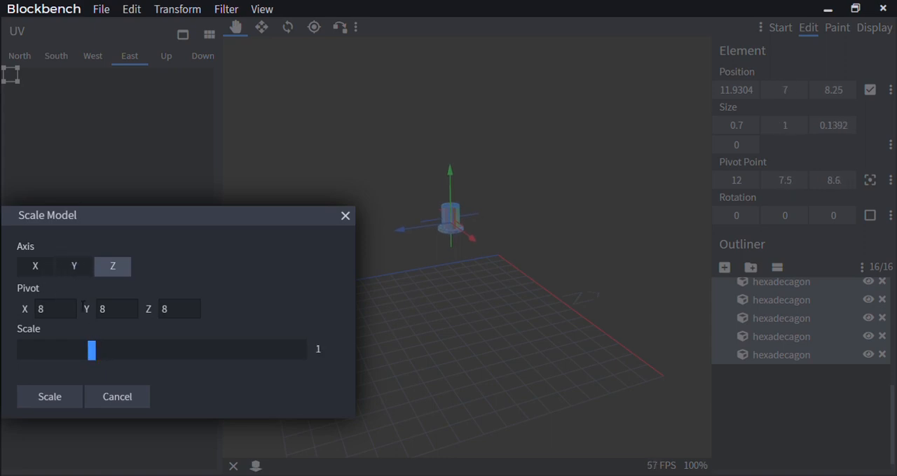
{"action": "left_click_drag", "start_coordinate": [110, 360], "coordinate": [136, 372]}
{"action": "left_click", "coordinate": [113, 395]}
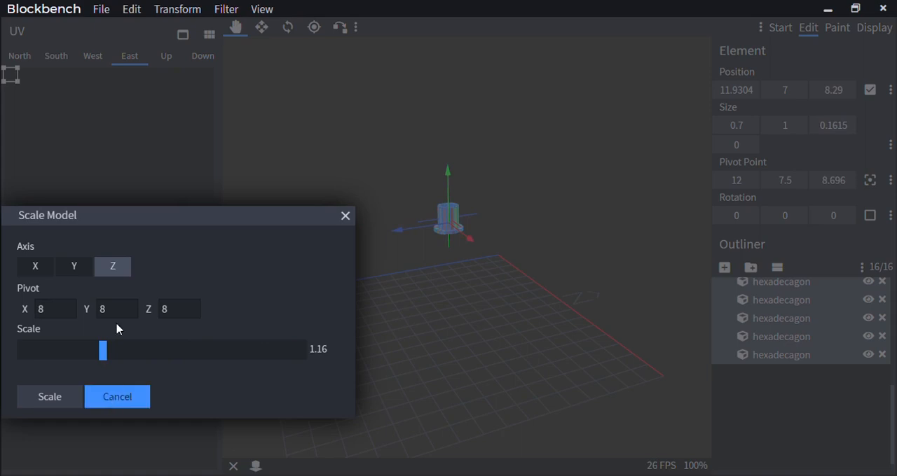
Scale the whole hat on all axes to a slab size of 2.1 × 3 × 0.4177, and move it along X to 6.7911
{"action": "left_click", "coordinate": [176, 10]}
{"action": "left_click", "coordinate": [183, 30]}
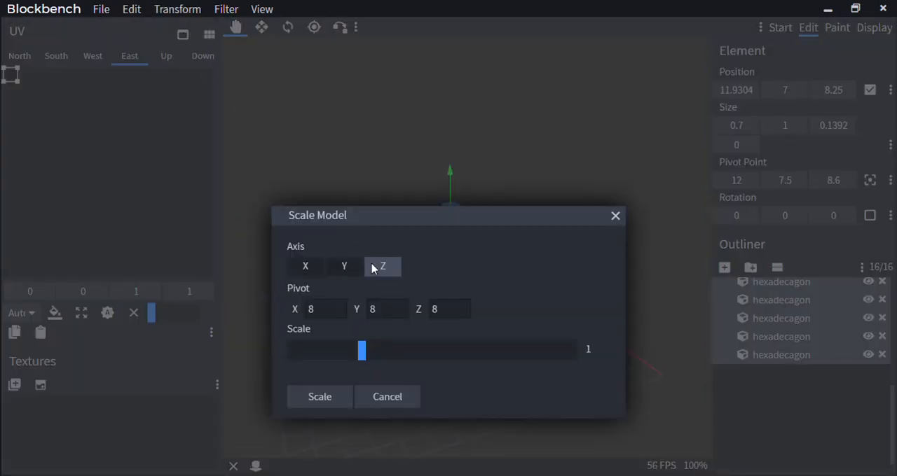
{"action": "left_click_drag", "start_coordinate": [367, 364], "coordinate": [591, 301]}
{"action": "left_click", "coordinate": [323, 396]}
{"action": "left_click_drag", "start_coordinate": [651, 261], "coordinate": [416, 276]}
Check the scaled hat against the grid and view it in the Head slot of Display mode
{"action": "scroll", "coordinate": [419, 277], "scroll_direction": "down", "scroll_amount": 5}
{"action": "scroll", "coordinate": [415, 288], "scroll_direction": "up", "scroll_amount": 8}
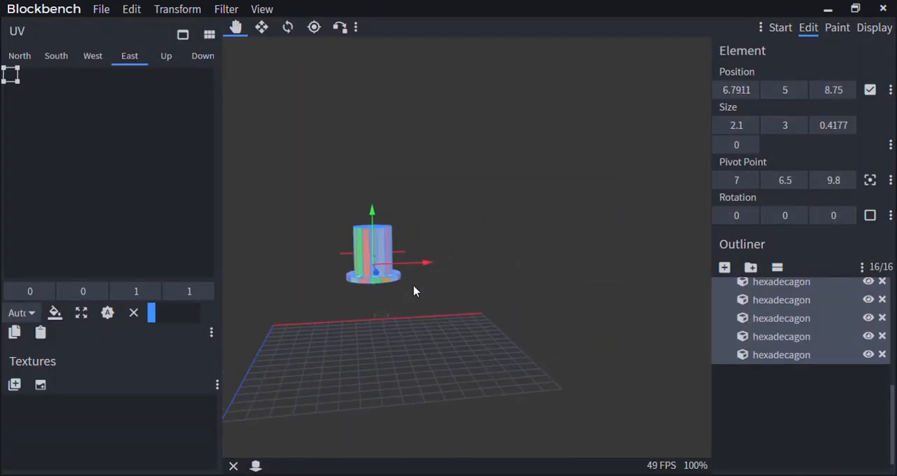
{"action": "right_click_drag", "start_coordinate": [415, 290], "coordinate": [531, 274]}
{"action": "scroll", "coordinate": [518, 281], "scroll_direction": "down", "scroll_amount": 7}
{"action": "left_click_drag", "start_coordinate": [435, 299], "coordinate": [480, 307]}
{"action": "scroll", "coordinate": [478, 306], "scroll_direction": "up", "scroll_amount": 6}
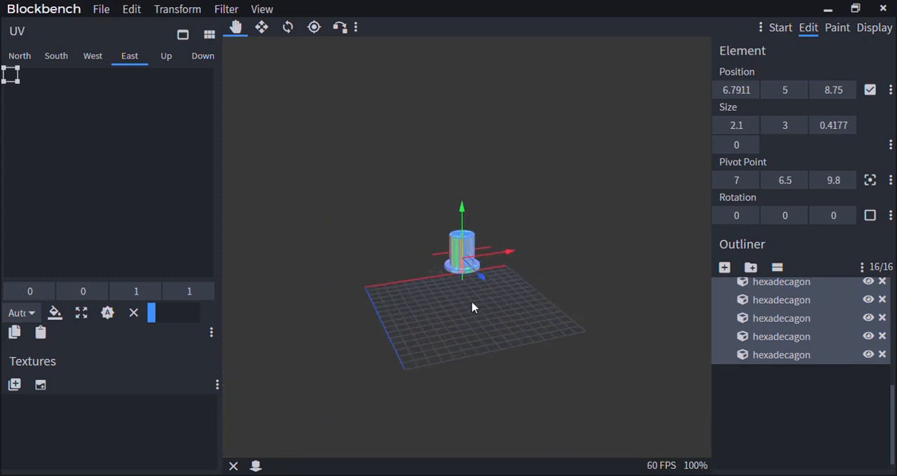
{"action": "left_click", "coordinate": [874, 28]}
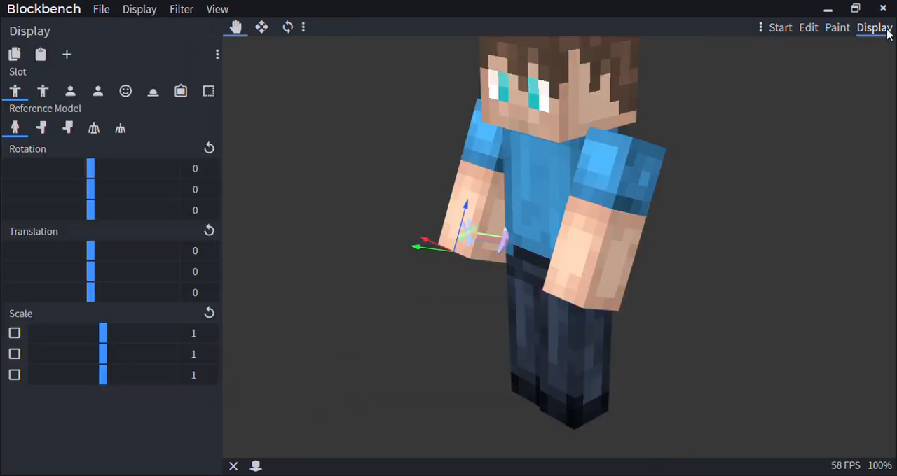
{"action": "left_click", "coordinate": [129, 96]}
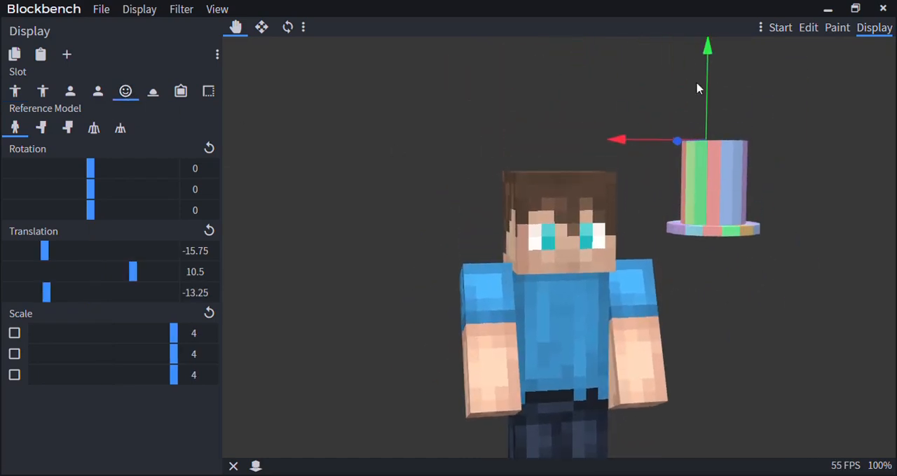
Move the hat in the Head slot to a translation of X -5.25 and Y 12.75
{"action": "left_click_drag", "start_coordinate": [700, 84], "coordinate": [715, 26]}
{"action": "left_click_drag", "start_coordinate": [550, 139], "coordinate": [490, 152]}
{"action": "scroll", "coordinate": [498, 256], "scroll_direction": "down", "scroll_amount": 4}
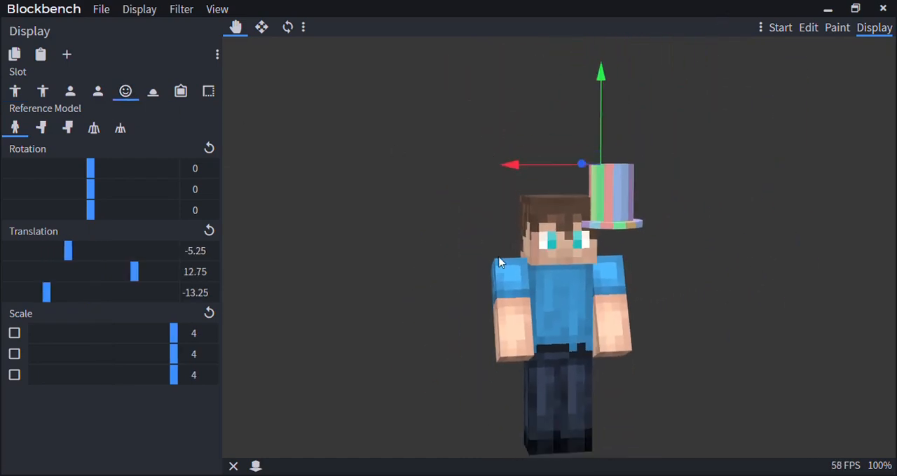
{"action": "left_click_drag", "start_coordinate": [498, 257], "coordinate": [473, 250]}
{"action": "scroll", "coordinate": [482, 259], "scroll_direction": "up", "scroll_amount": 4}
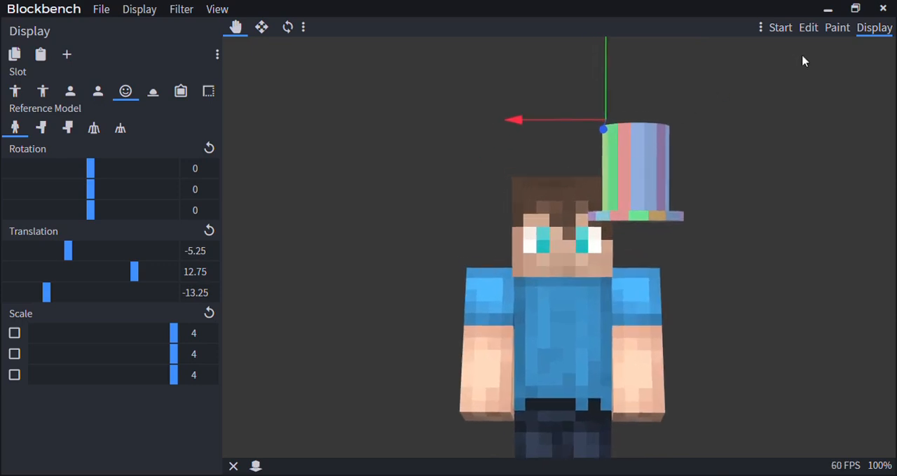
Return to Edit mode and select the brim group, then extend the selection to every piece of the hat
{"action": "left_click", "coordinate": [817, 30]}
{"action": "scroll", "coordinate": [489, 250], "scroll_direction": "down", "scroll_amount": 3}
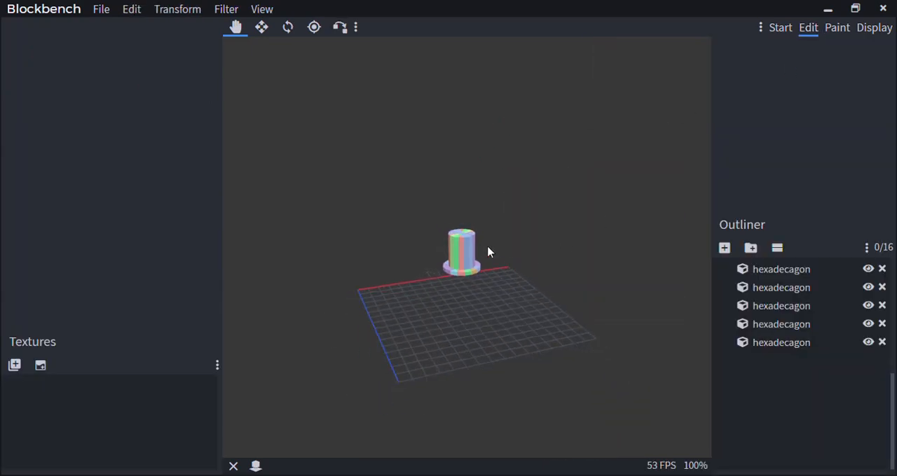
{"action": "scroll", "coordinate": [476, 252], "scroll_direction": "up", "scroll_amount": 6}
{"action": "left_click", "coordinate": [467, 252]}
{"action": "scroll", "coordinate": [749, 335], "scroll_direction": "up", "scroll_amount": 5}
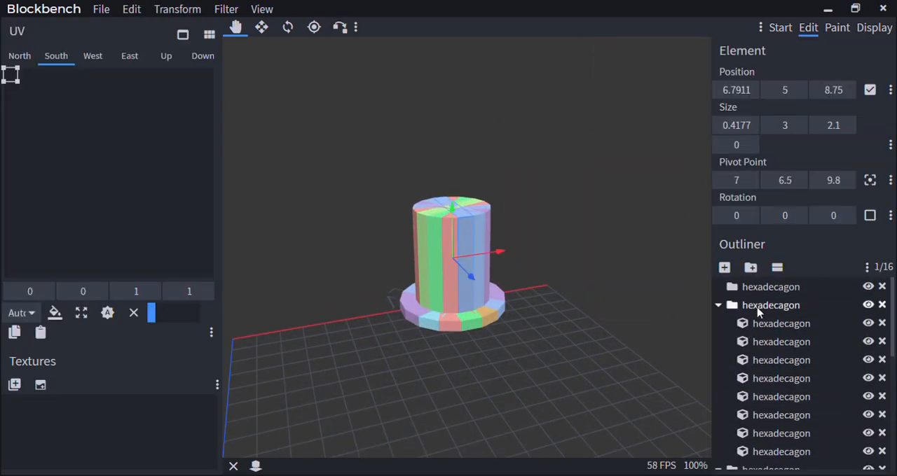
{"action": "left_click", "coordinate": [758, 309]}
{"action": "scroll", "coordinate": [758, 312], "scroll_direction": "down", "scroll_amount": 4}
{"action": "scroll", "coordinate": [762, 323], "scroll_direction": "up", "scroll_amount": 2}
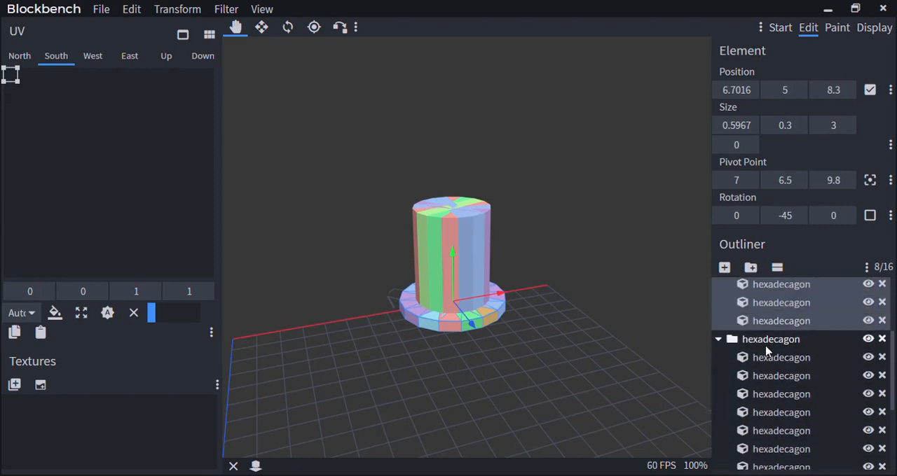
{"action": "key", "text": "ctrl+a"}
{"action": "scroll", "coordinate": [491, 322], "scroll_direction": "down", "scroll_amount": 5}
Scale the whole hat by 4 on all three axes about pivot 8, 8, 8
{"action": "left_click", "coordinate": [177, 9]}
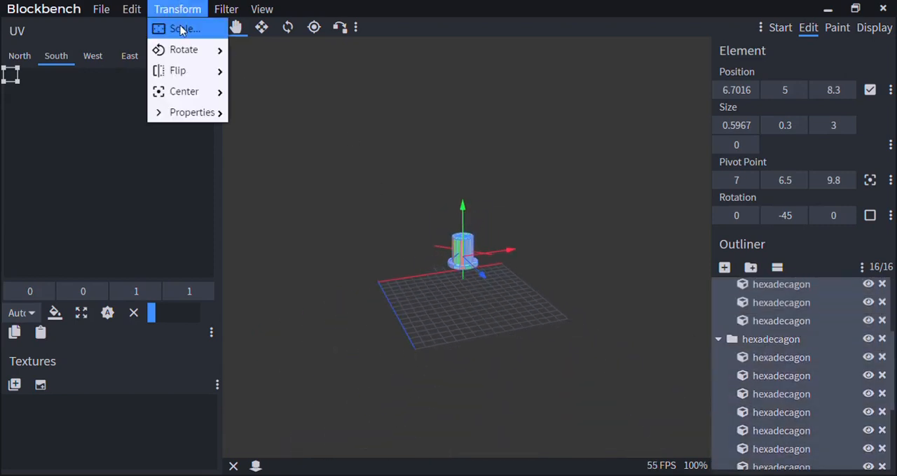
{"action": "left_click", "coordinate": [179, 29]}
{"action": "left_click_drag", "start_coordinate": [362, 351], "coordinate": [449, 350]}
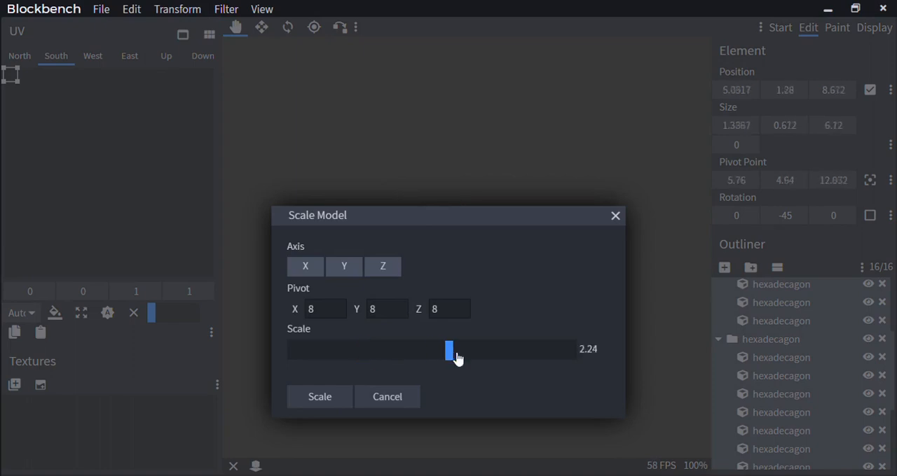
{"action": "left_click_drag", "start_coordinate": [568, 370], "coordinate": [648, 373]}
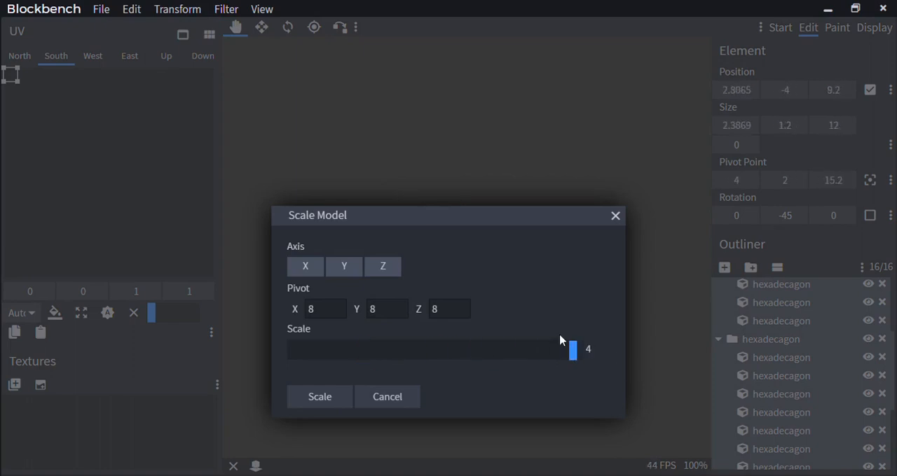
{"action": "left_click", "coordinate": [328, 398]}
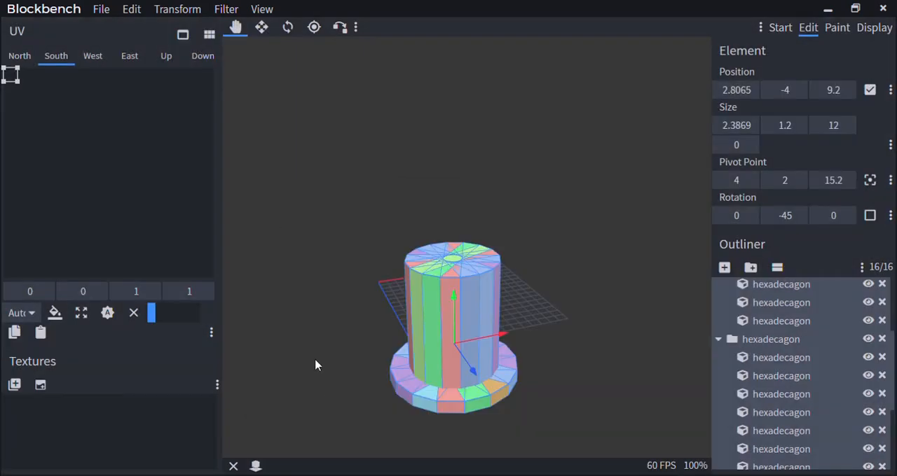
Scale the whole hat up a second time on all axes, to a piece size of 3.8669 × 1.944 × 19.44
{"action": "left_click", "coordinate": [179, 9]}
{"action": "left_click", "coordinate": [183, 28]}
{"action": "left_click_drag", "start_coordinate": [363, 350], "coordinate": [405, 376]}
{"action": "left_click", "coordinate": [333, 402]}
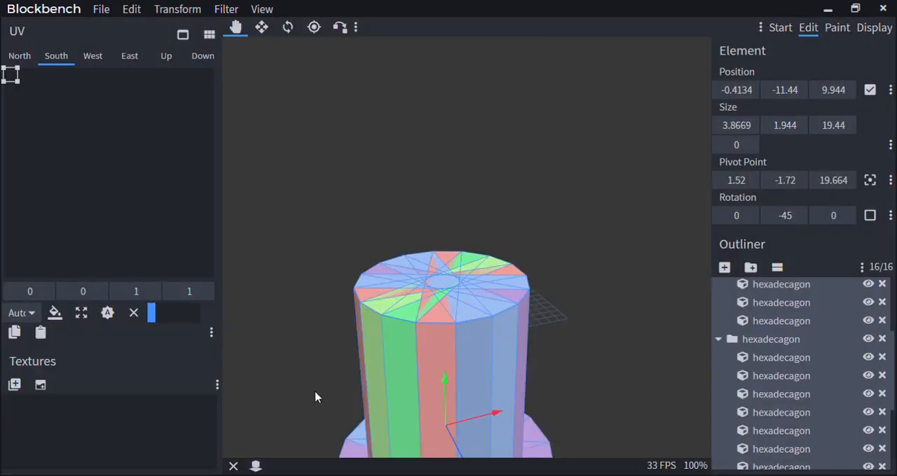
Move the enlarged hat back over the grid, to a Y position of 3.56 and a Z position of -4.056
{"action": "scroll", "coordinate": [315, 396], "scroll_direction": "down", "scroll_amount": 5}
{"action": "left_click_drag", "start_coordinate": [572, 307], "coordinate": [465, 183]}
{"action": "right_click_drag", "start_coordinate": [539, 211], "coordinate": [482, 193]}
{"action": "scroll", "coordinate": [482, 193], "scroll_direction": "up", "scroll_amount": 4}
{"action": "left_click_drag", "start_coordinate": [379, 198], "coordinate": [423, 199]}
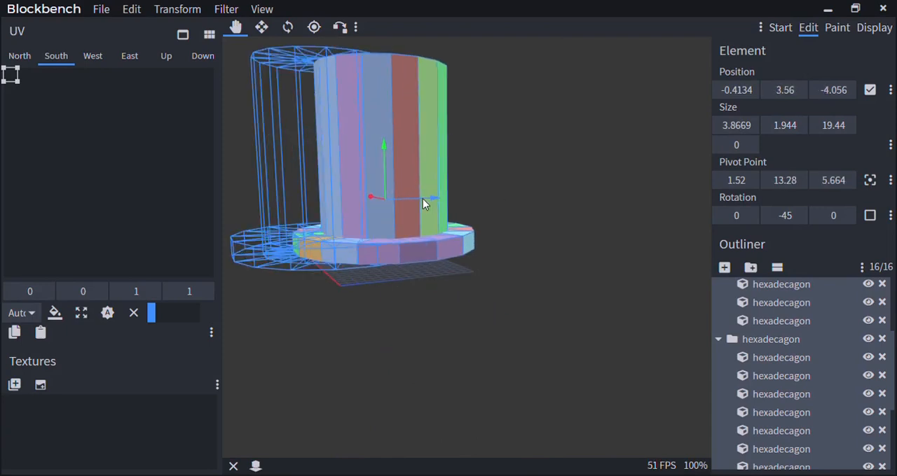
{"action": "scroll", "coordinate": [423, 199], "scroll_direction": "down", "scroll_amount": 4}
{"action": "scroll", "coordinate": [506, 199], "scroll_direction": "up", "scroll_amount": 3}
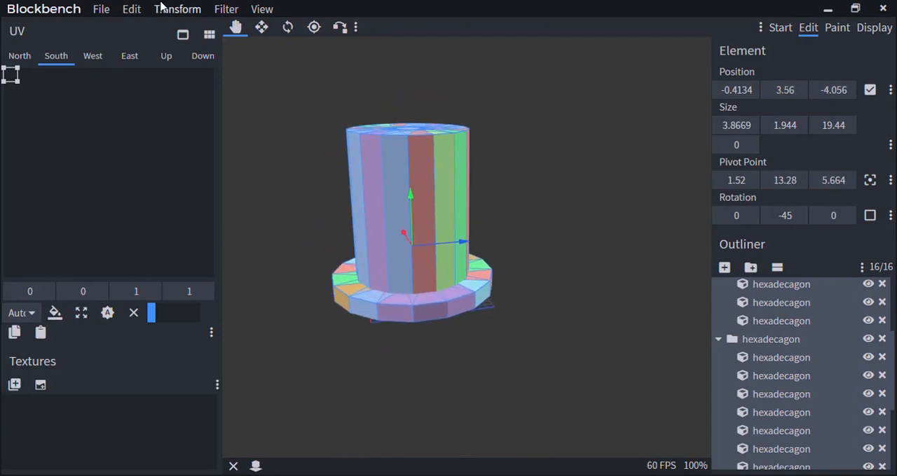
{"action": "left_click", "coordinate": [177, 9]}
{"action": "left_click", "coordinate": [201, 31]}
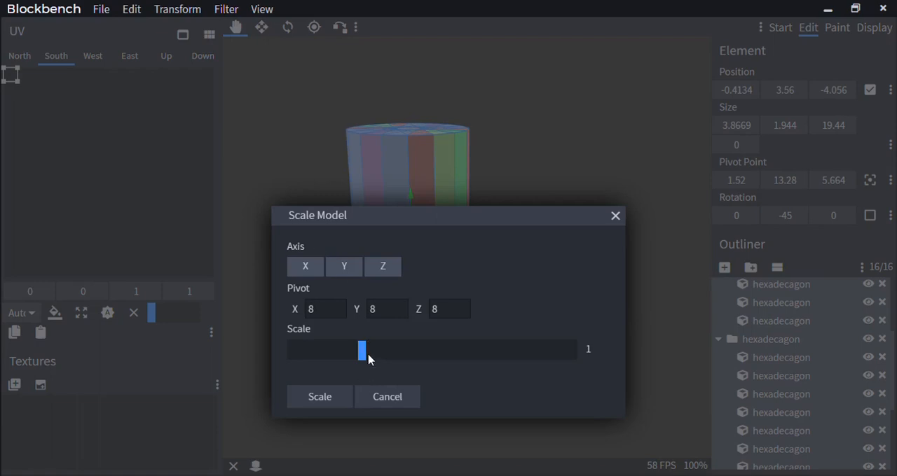
{"action": "mouse_move", "coordinate": [369, 359]}
{"action": "left_mouse_down"}
{"action": "mouse_move", "coordinate": [488, 358]}
{"action": "mouse_move", "coordinate": [357, 350]}
{"action": "left_mouse_up"}
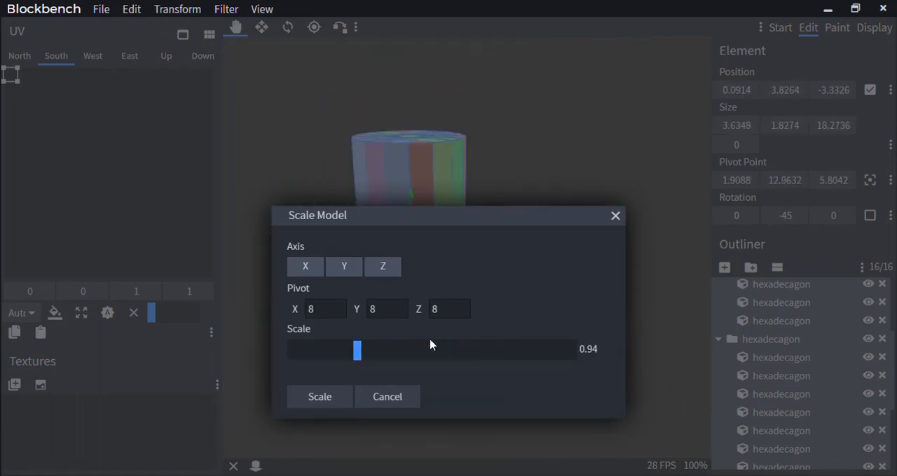
{"action": "left_click", "coordinate": [614, 217]}
Select a single blue crown slab and pull it out of the hat to a Z position of -15.14
{"action": "scroll", "coordinate": [582, 180], "scroll_direction": "down", "scroll_amount": 3}
{"action": "left_click", "coordinate": [526, 185]}
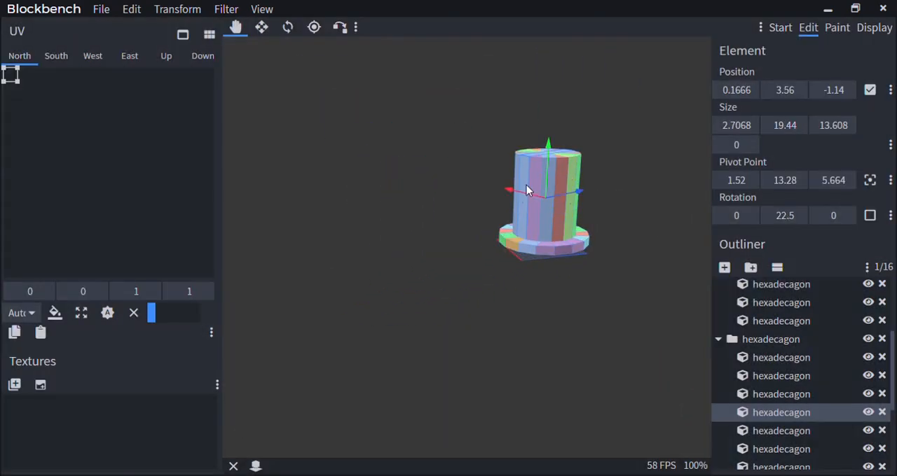
{"action": "scroll", "coordinate": [587, 192], "scroll_direction": "up", "scroll_amount": 4}
{"action": "left_click_drag", "start_coordinate": [600, 179], "coordinate": [495, 197]}
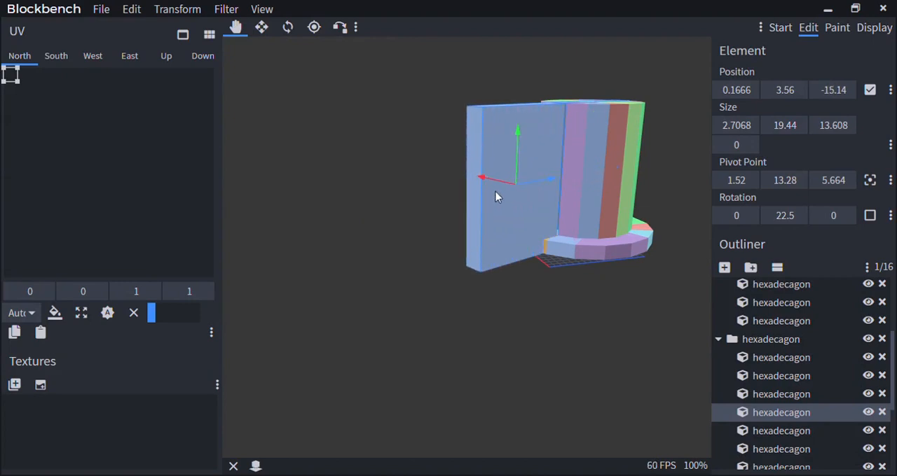
Inspect the pulled-out crown slab from several sides and move it back to a Z position of -1.14
{"action": "left_click_drag", "start_coordinate": [357, 238], "coordinate": [529, 295]}
{"action": "left_click_drag", "start_coordinate": [545, 181], "coordinate": [522, 297]}
{"action": "right_click_drag", "start_coordinate": [524, 309], "coordinate": [462, 335]}
{"action": "scroll", "coordinate": [463, 334], "scroll_direction": "down", "scroll_amount": 3}
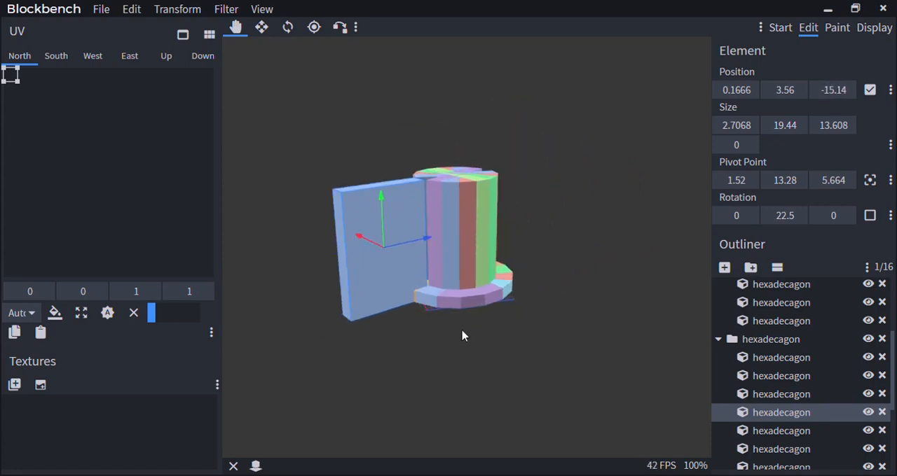
{"action": "left_click_drag", "start_coordinate": [463, 336], "coordinate": [430, 326]}
{"action": "scroll", "coordinate": [468, 251], "scroll_direction": "up", "scroll_amount": 3}
{"action": "left_click_drag", "start_coordinate": [442, 245], "coordinate": [586, 238]}
Switch to Display mode and open the Head slot to fit the enlarged hat on the player model
{"action": "right_click_drag", "start_coordinate": [559, 287], "coordinate": [498, 307]}
{"action": "scroll", "coordinate": [569, 288], "scroll_direction": "down", "scroll_amount": 5}
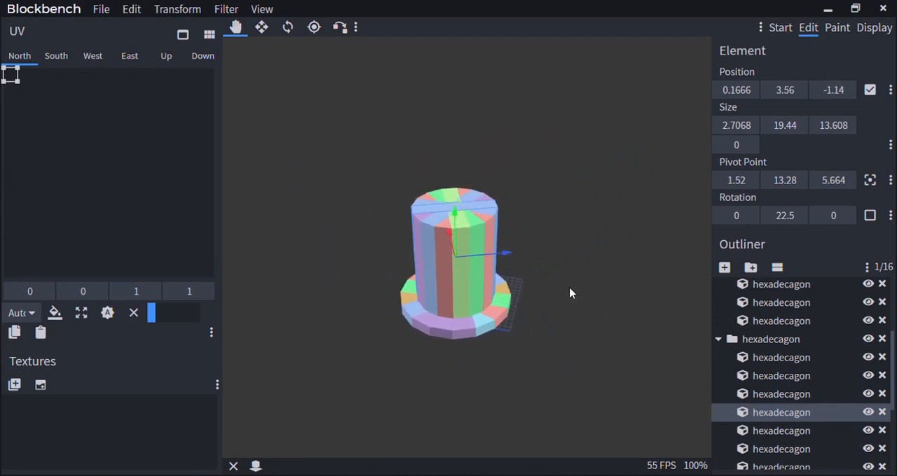
{"action": "left_click_drag", "start_coordinate": [570, 288], "coordinate": [572, 247]}
{"action": "scroll", "coordinate": [571, 247], "scroll_direction": "up", "scroll_amount": 6}
{"action": "left_click", "coordinate": [874, 28]}
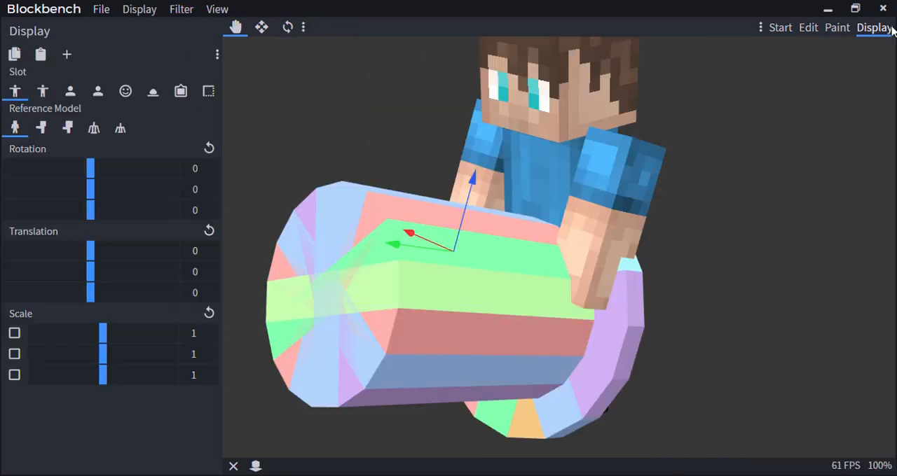
{"action": "left_click", "coordinate": [127, 93]}
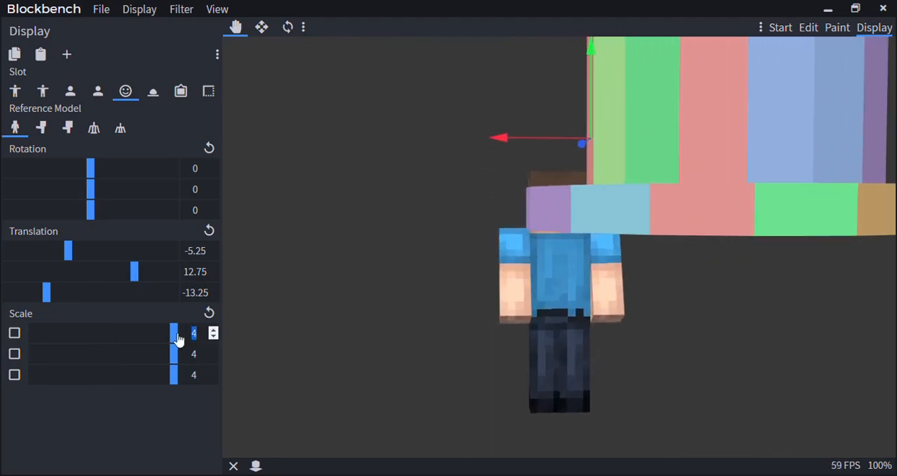
Set the hat's Head slot scale to 2 on all three axes
{"action": "type", "text": "2"}
{"action": "type", "text": "2"}
{"action": "left_click_drag", "start_coordinate": [200, 356], "coordinate": [174, 381]}
{"action": "type", "text": "2"}
Set the hat's Head slot scale to 1 on all three axes
{"action": "scroll", "coordinate": [409, 319], "scroll_direction": "down", "scroll_amount": 5}
{"action": "left_click_drag", "start_coordinate": [408, 320], "coordinate": [274, 355]}
{"action": "type", "text": "1"}
{"action": "left_click_drag", "start_coordinate": [198, 335], "coordinate": [170, 373]}
{"action": "type", "text": "11"}
{"action": "scroll", "coordinate": [490, 273], "scroll_direction": "up", "scroll_amount": 5}
Place the hat on the player's head with a display translation of X 5, Y 9.5 and Z 2.25
{"action": "right_click_drag", "start_coordinate": [489, 278], "coordinate": [415, 299]}
{"action": "scroll", "coordinate": [421, 150], "scroll_direction": "up", "scroll_amount": 5}
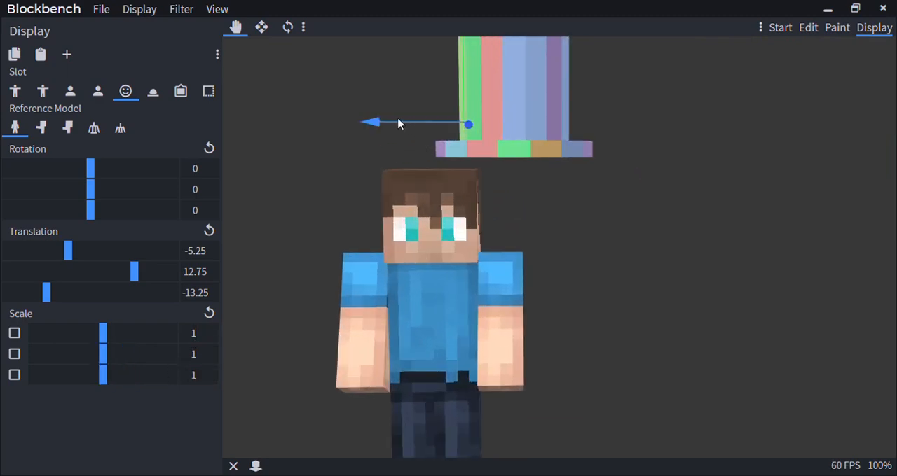
{"action": "left_click_drag", "start_coordinate": [397, 124], "coordinate": [274, 108]}
{"action": "scroll", "coordinate": [420, 217], "scroll_direction": "down", "scroll_amount": 5}
{"action": "left_click_drag", "start_coordinate": [462, 235], "coordinate": [571, 233]}
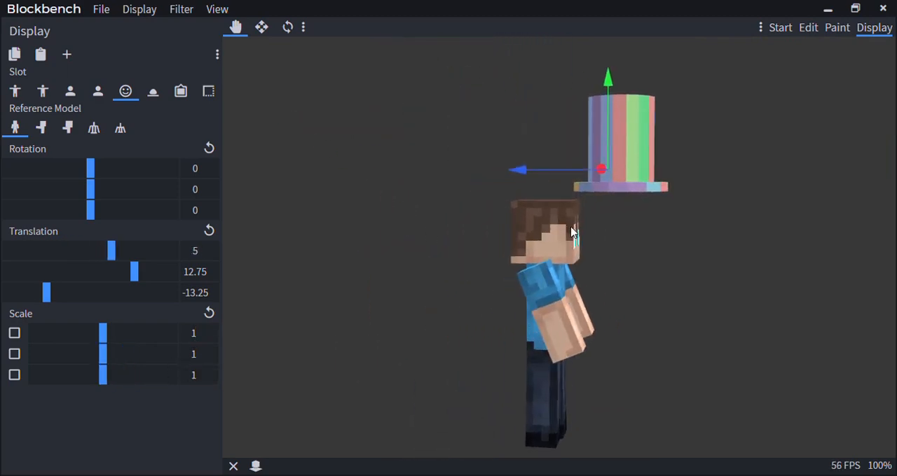
{"action": "left_click_drag", "start_coordinate": [534, 172], "coordinate": [416, 163]}
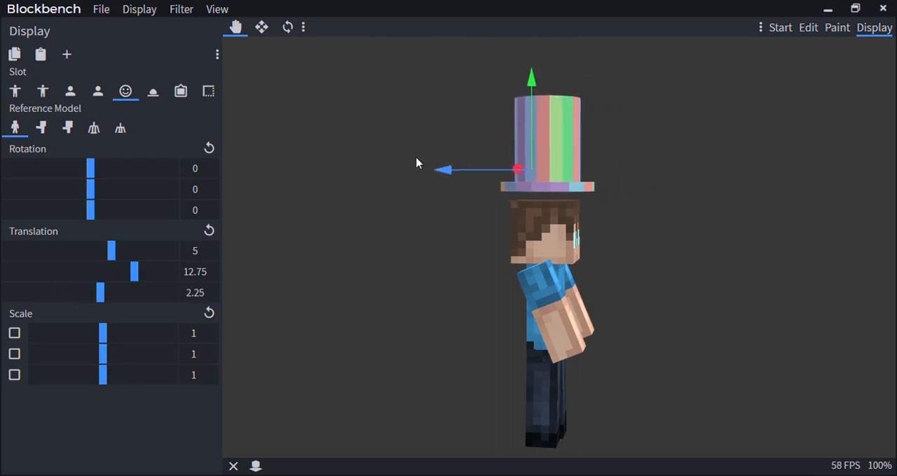
{"action": "left_click_drag", "start_coordinate": [539, 100], "coordinate": [531, 126]}
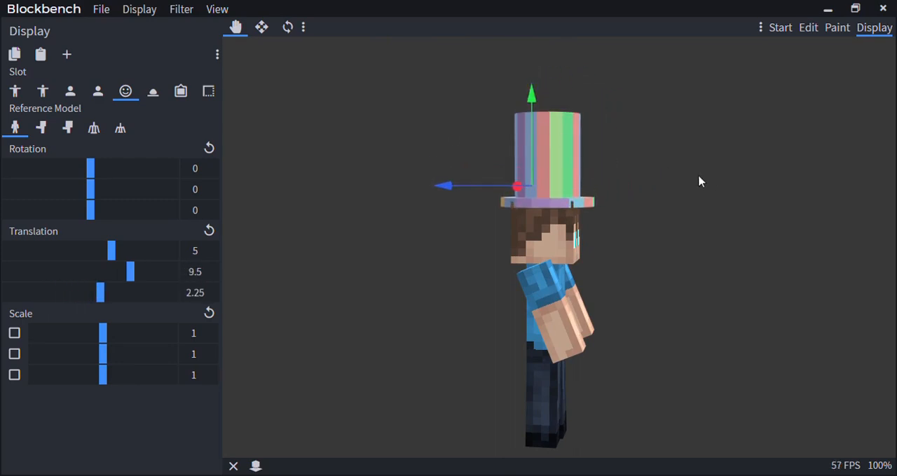
Shift the hat on the player's head to a display translation of X 6.75 and Y 7.5
{"action": "left_click_drag", "start_coordinate": [699, 176], "coordinate": [589, 178]}
{"action": "scroll", "coordinate": [588, 178], "scroll_direction": "up", "scroll_amount": 5}
{"action": "left_click_drag", "start_coordinate": [386, 142], "coordinate": [379, 144]}
{"action": "scroll", "coordinate": [386, 240], "scroll_direction": "down", "scroll_amount": 5}
{"action": "left_click_drag", "start_coordinate": [502, 88], "coordinate": [507, 98]}
{"action": "scroll", "coordinate": [490, 191], "scroll_direction": "up", "scroll_amount": 5}
{"action": "left_click_drag", "start_coordinate": [490, 191], "coordinate": [471, 256]}
{"action": "scroll", "coordinate": [560, 265], "scroll_direction": "down", "scroll_amount": 3}
{"action": "scroll", "coordinate": [457, 237], "scroll_direction": "up", "scroll_amount": 5}
{"action": "scroll", "coordinate": [463, 292], "scroll_direction": "down", "scroll_amount": 3}
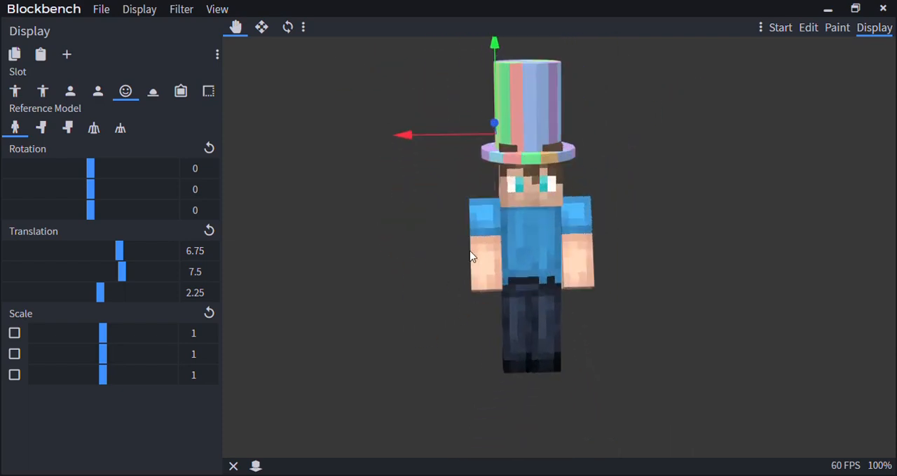
Raise the hat on the head to a Y display translation of 9.25
{"action": "scroll", "coordinate": [475, 243], "scroll_direction": "up", "scroll_amount": 8}
{"action": "right_click_drag", "start_coordinate": [475, 242], "coordinate": [503, 318]}
{"action": "scroll", "coordinate": [502, 317], "scroll_direction": "down", "scroll_amount": 10}
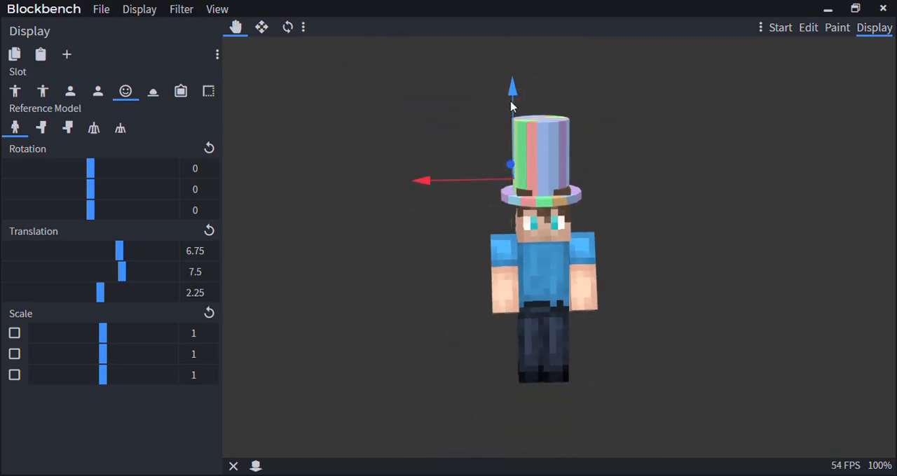
{"action": "left_click_drag", "start_coordinate": [510, 105], "coordinate": [515, 100]}
Examine from the front, side and at an angle how the hat sits on the player's head
{"action": "mouse_move", "coordinate": [692, 301]}
{"action": "left_mouse_down"}
{"action": "mouse_move", "coordinate": [681, 278]}
{"action": "mouse_move", "coordinate": [697, 305]}
{"action": "left_mouse_up"}
{"action": "scroll", "coordinate": [512, 251], "scroll_direction": "down", "scroll_amount": 7}
{"action": "scroll", "coordinate": [511, 250], "scroll_direction": "up", "scroll_amount": 12}
{"action": "scroll", "coordinate": [511, 256], "scroll_direction": "up", "scroll_amount": 5}
{"action": "left_click_drag", "start_coordinate": [512, 256], "coordinate": [651, 278]}
{"action": "scroll", "coordinate": [547, 263], "scroll_direction": "down", "scroll_amount": 7}
{"action": "scroll", "coordinate": [506, 246], "scroll_direction": "up", "scroll_amount": 10}
{"action": "scroll", "coordinate": [480, 323], "scroll_direction": "down", "scroll_amount": 7}
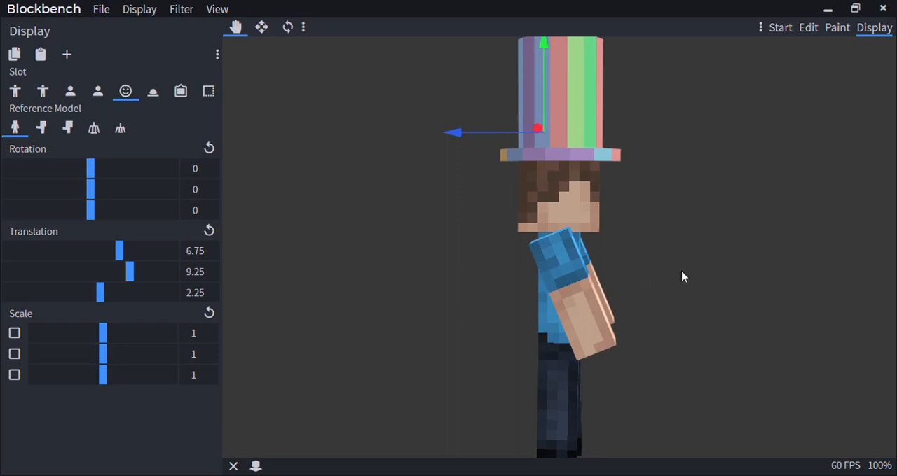
{"action": "scroll", "coordinate": [682, 272], "scroll_direction": "up", "scroll_amount": 4}
{"action": "scroll", "coordinate": [682, 272], "scroll_direction": "down", "scroll_amount": 8}
{"action": "left_click_drag", "start_coordinate": [678, 270], "coordinate": [578, 243]}
{"action": "scroll", "coordinate": [573, 268], "scroll_direction": "up", "scroll_amount": 4}
{"action": "scroll", "coordinate": [503, 272], "scroll_direction": "down", "scroll_amount": 5}
{"action": "scroll", "coordinate": [515, 264], "scroll_direction": "up", "scroll_amount": 4}
{"action": "scroll", "coordinate": [578, 243], "scroll_direction": "down", "scroll_amount": 3}
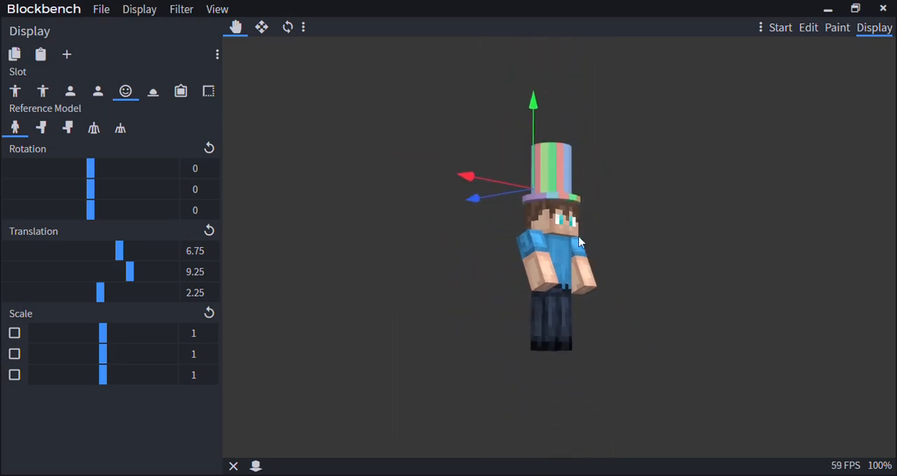
Return to Edit mode and review the Scale, Rotate, Flip and Center transform options
{"action": "left_click", "coordinate": [810, 28]}
{"action": "left_click", "coordinate": [181, 8]}
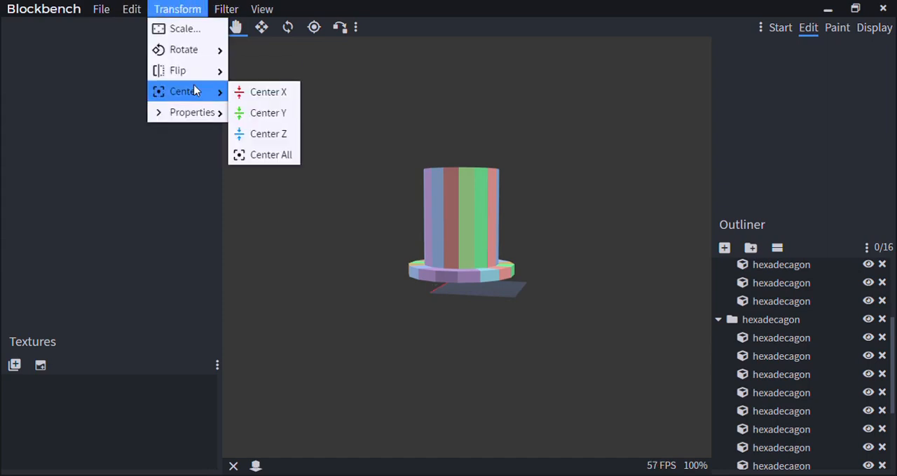
{"action": "mouse_move", "coordinate": [187, 115]}
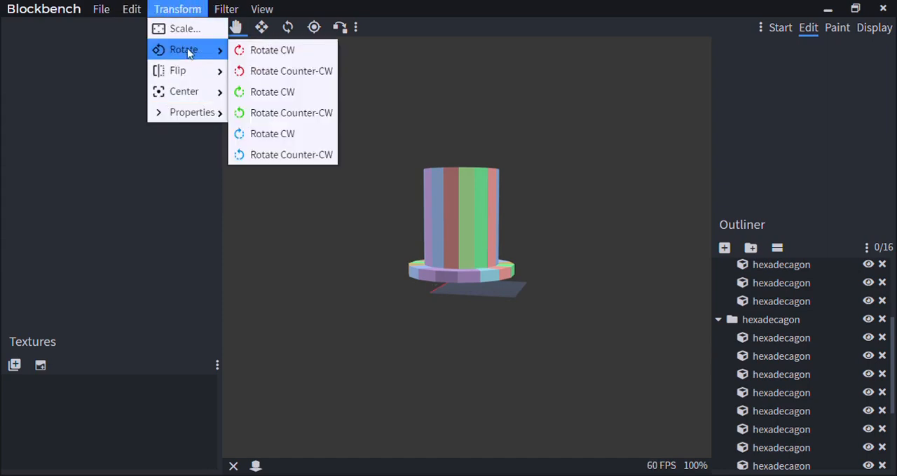
{"action": "mouse_move", "coordinate": [196, 85]}
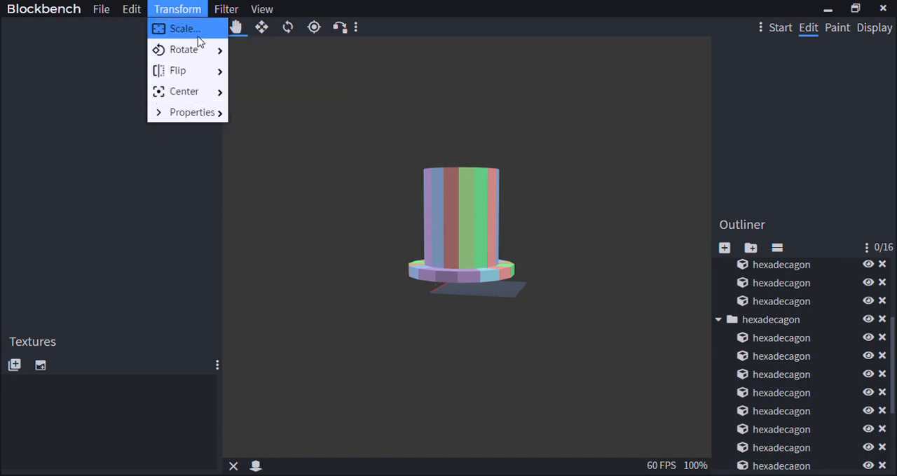
{"action": "scroll", "coordinate": [448, 305], "scroll_direction": "up", "scroll_amount": 3}
{"action": "scroll", "coordinate": [476, 322], "scroll_direction": "up", "scroll_amount": 3}
{"action": "scroll", "coordinate": [496, 341], "scroll_direction": "down", "scroll_amount": 3}
{"action": "scroll", "coordinate": [777, 394], "scroll_direction": "down", "scroll_amount": 3}
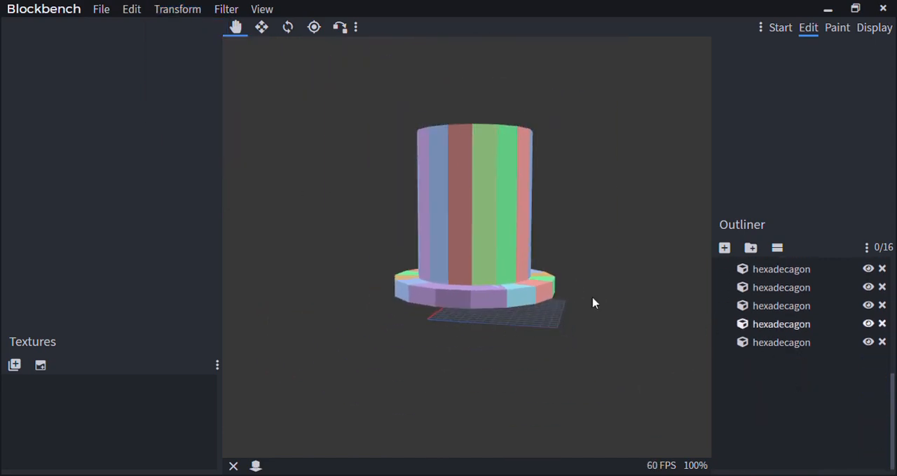
Deselect the hat's cubes and add a new empty group at the end of the outliner
{"action": "scroll", "coordinate": [422, 219], "scroll_direction": "up", "scroll_amount": 4}
{"action": "left_click", "coordinate": [422, 216]}
{"action": "scroll", "coordinate": [845, 370], "scroll_direction": "up", "scroll_amount": 5}
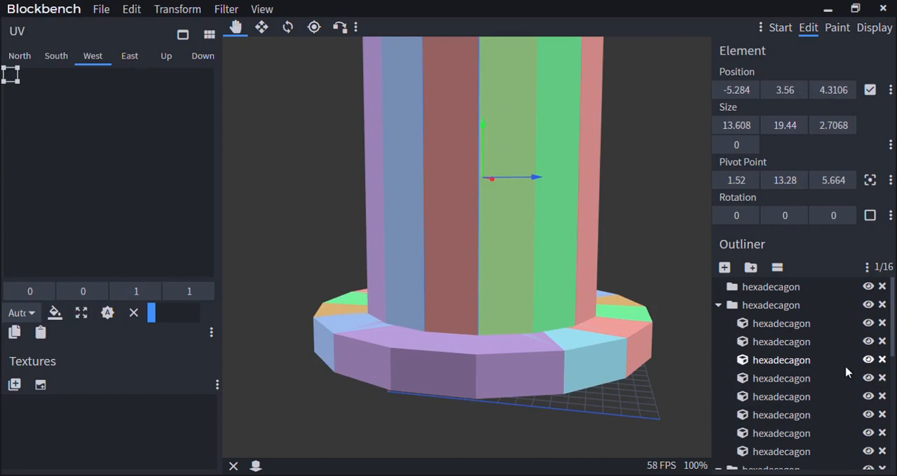
{"action": "left_click", "coordinate": [773, 307]}
{"action": "scroll", "coordinate": [774, 311], "scroll_direction": "down", "scroll_amount": 3}
{"action": "left_click", "coordinate": [786, 414]}
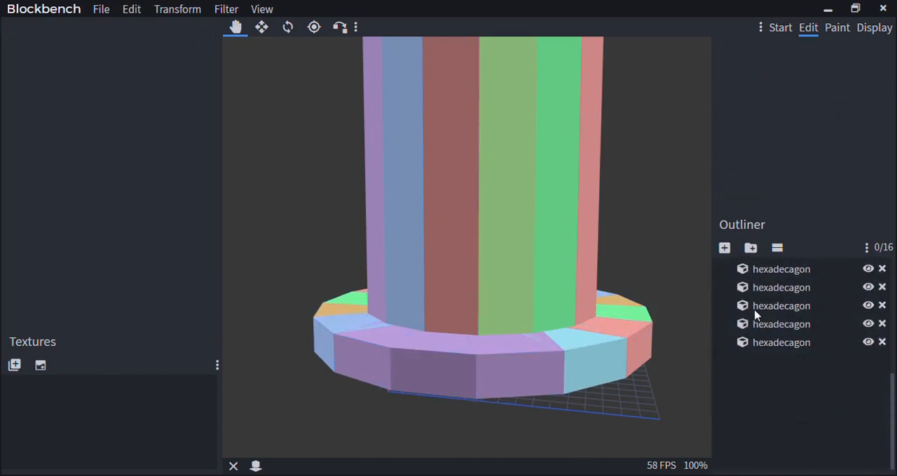
{"action": "left_click", "coordinate": [751, 248]}
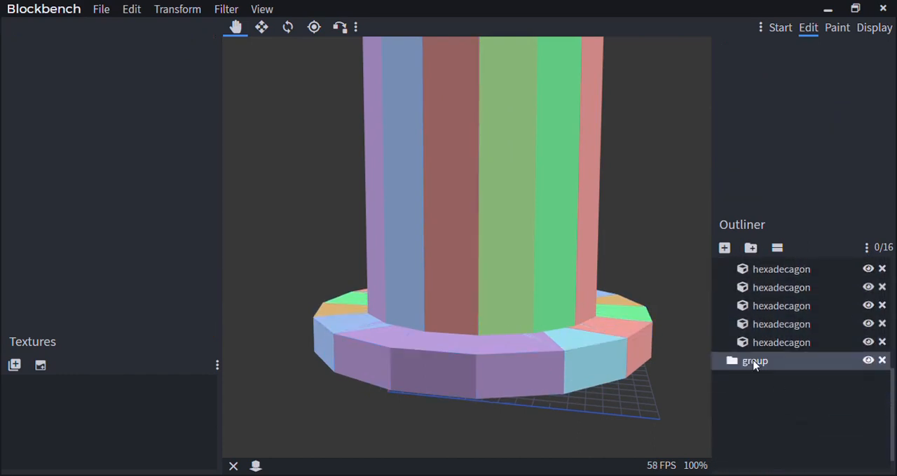
{"action": "scroll", "coordinate": [756, 392], "scroll_direction": "down", "scroll_amount": 1}
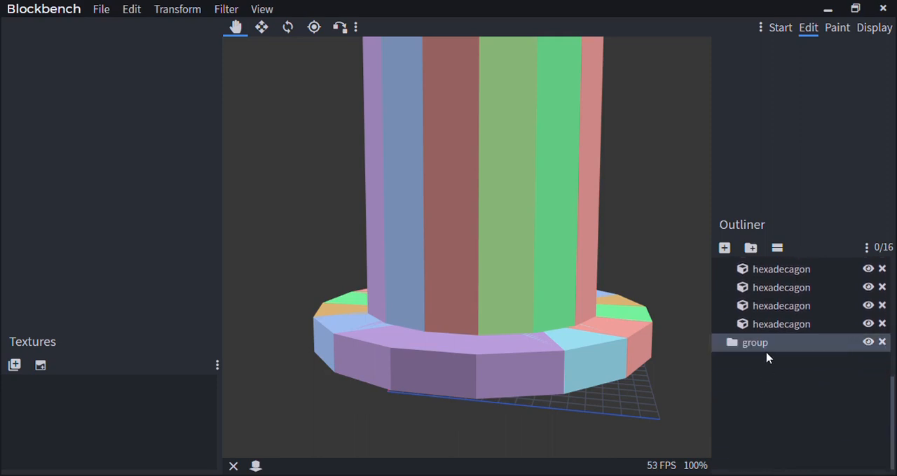
{"action": "right_click", "coordinate": [773, 347]}
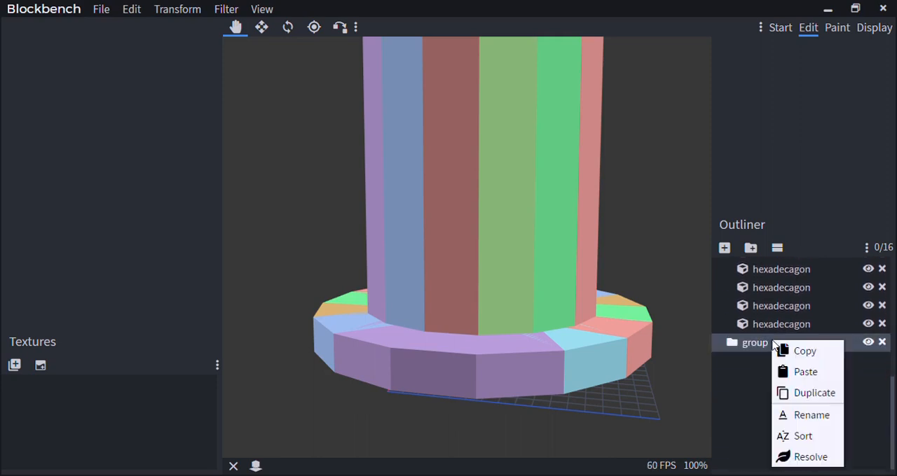
{"action": "left_click", "coordinate": [812, 415]}
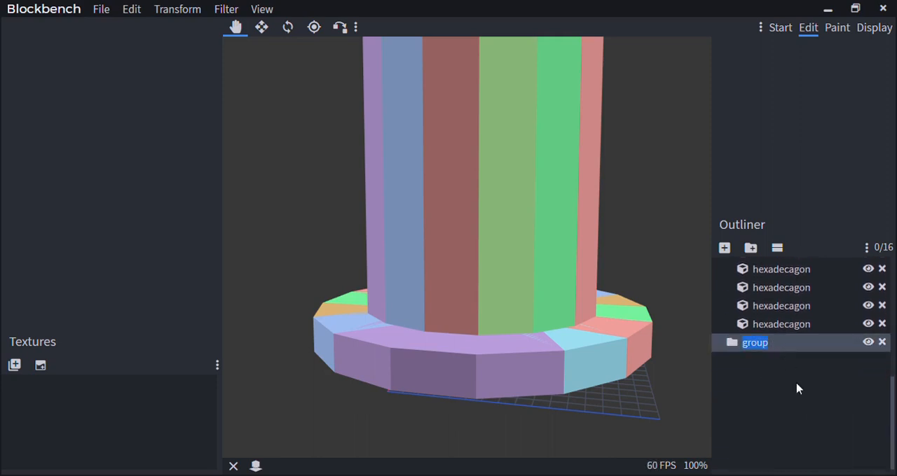
{"action": "right_click", "coordinate": [790, 344]}
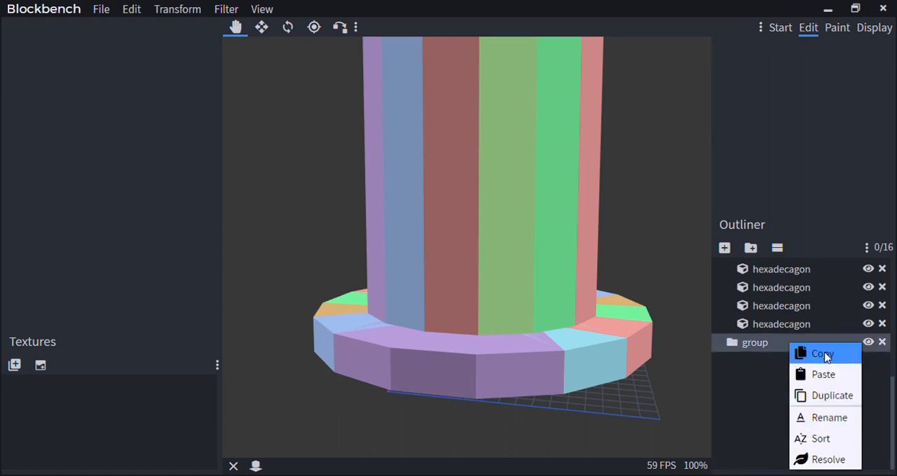
{"action": "left_click", "coordinate": [824, 355]}
{"action": "right_click", "coordinate": [797, 393]}
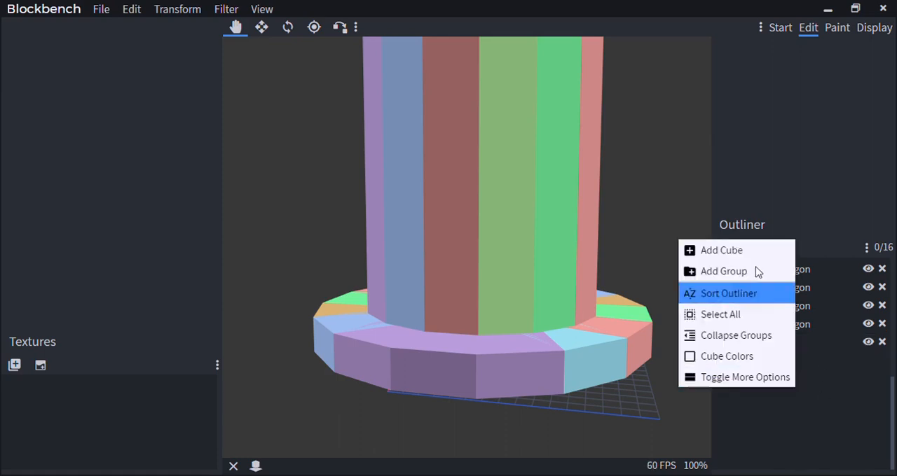
{"action": "left_click", "coordinate": [825, 440]}
Duplicate the empty group in the outliner
{"action": "right_click", "coordinate": [792, 345]}
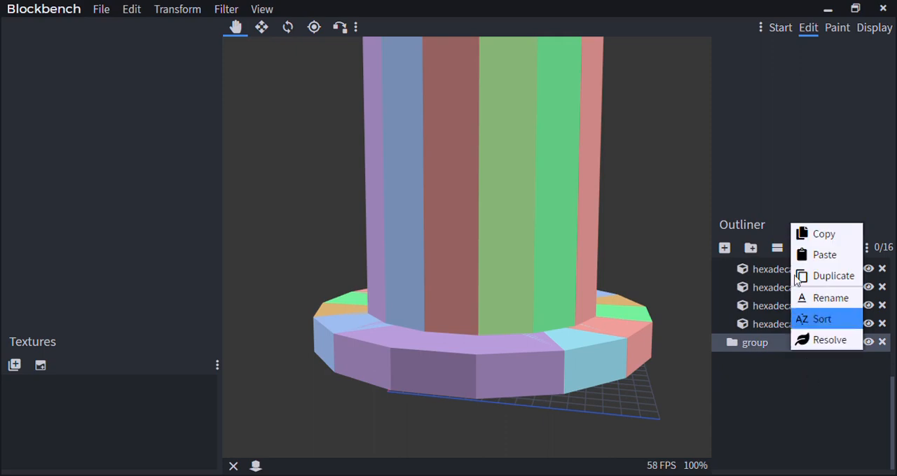
{"action": "left_click", "coordinate": [801, 278]}
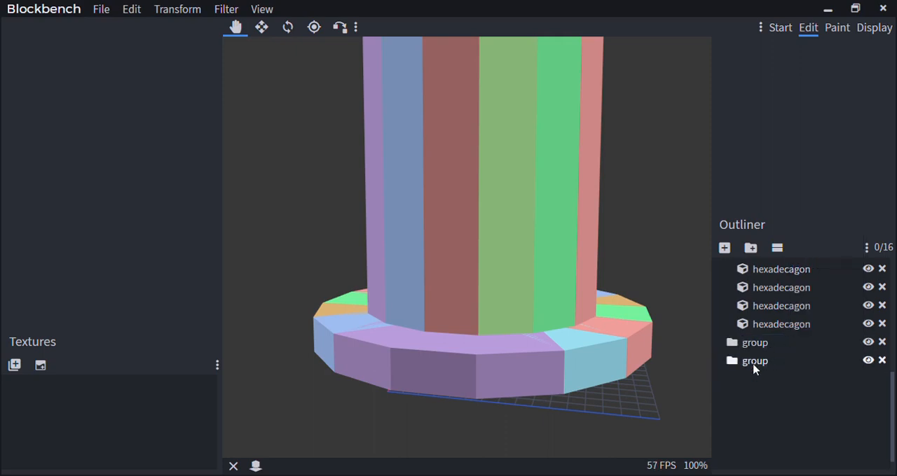
{"action": "left_click", "coordinate": [754, 368]}
{"action": "right_click", "coordinate": [754, 369]}
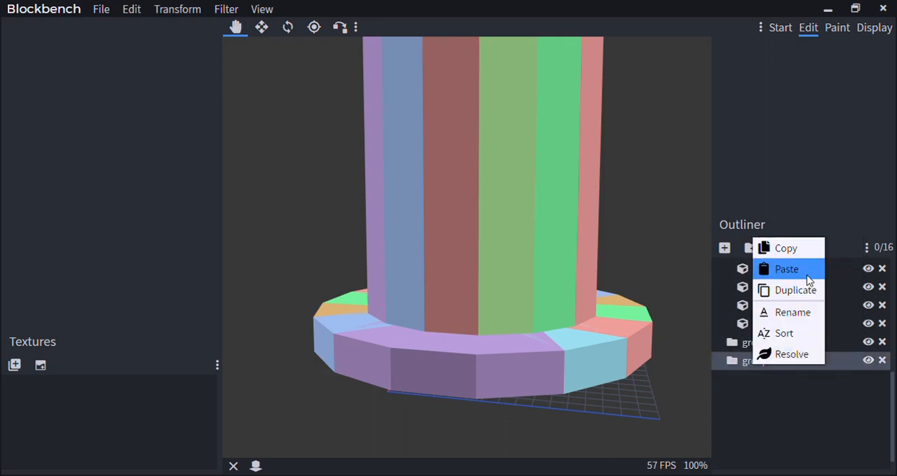
{"action": "left_click", "coordinate": [747, 394]}
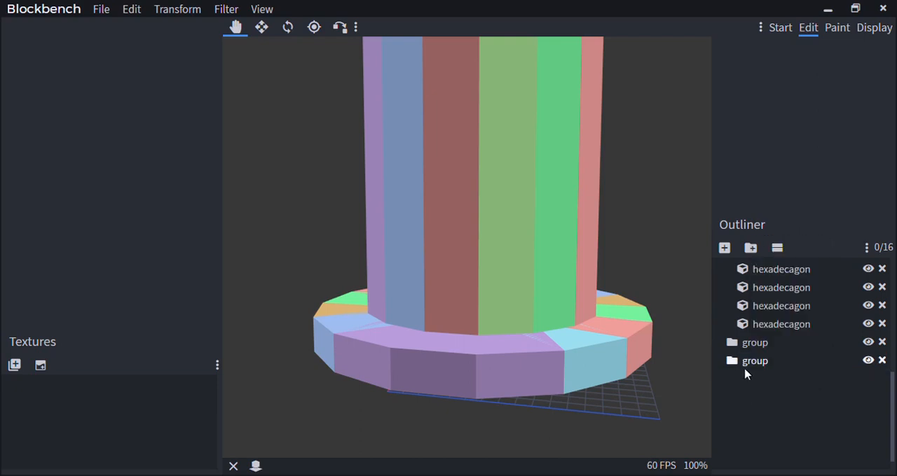
Move all the cubes from both filled hexadecagon groups into the first of the new groups
{"action": "left_click", "coordinate": [758, 346]}
{"action": "scroll", "coordinate": [759, 347], "scroll_direction": "up", "scroll_amount": 1}
{"action": "scroll", "coordinate": [759, 364], "scroll_direction": "up", "scroll_amount": 3}
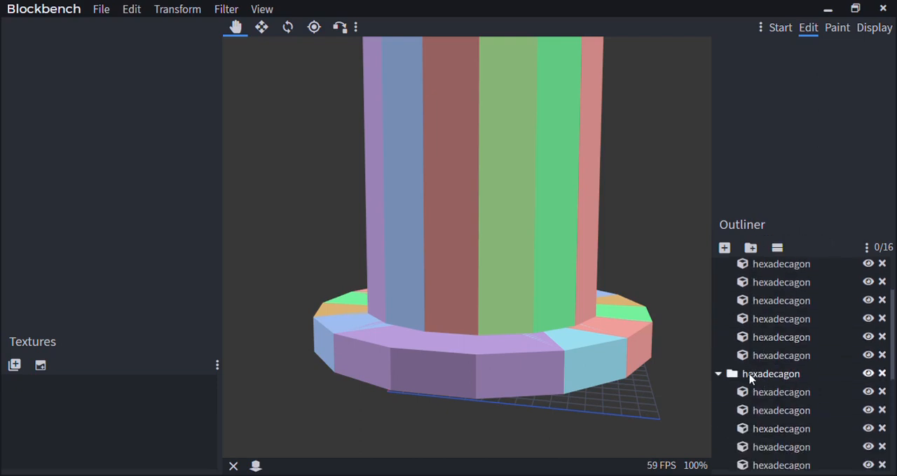
{"action": "left_click", "coordinate": [750, 376]}
{"action": "scroll", "coordinate": [750, 375], "scroll_direction": "up", "scroll_amount": 1}
{"action": "left_click", "coordinate": [783, 306], "text": "ctrl"}
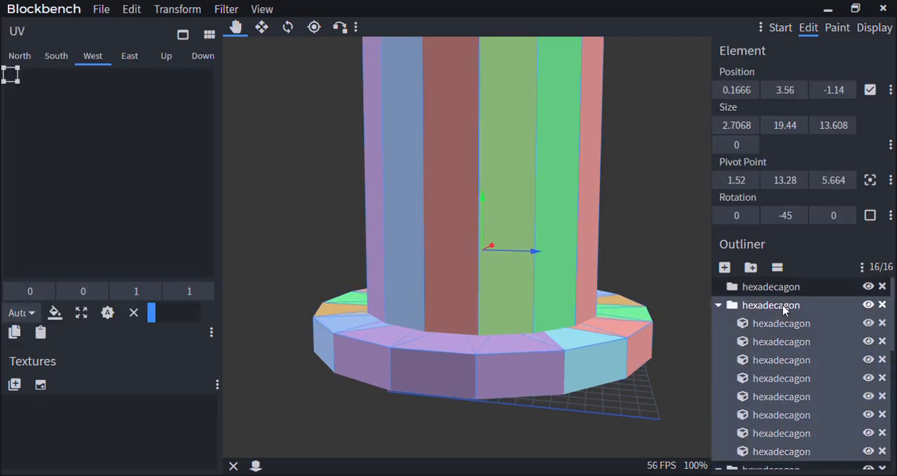
{"action": "scroll", "coordinate": [777, 322], "scroll_direction": "down", "scroll_amount": 5}
{"action": "scroll", "coordinate": [769, 334], "scroll_direction": "up", "scroll_amount": 3}
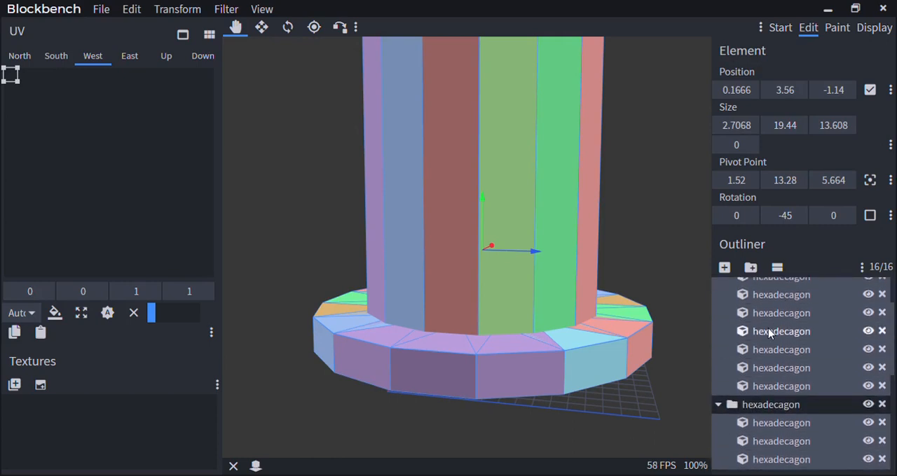
{"action": "scroll", "coordinate": [767, 330], "scroll_direction": "down", "scroll_amount": 4}
{"action": "scroll", "coordinate": [767, 330], "scroll_direction": "up", "scroll_amount": 3}
{"action": "left_click_drag", "start_coordinate": [758, 359], "coordinate": [769, 324]}
{"action": "scroll", "coordinate": [767, 393], "scroll_direction": "down", "scroll_amount": 4}
{"action": "scroll", "coordinate": [767, 394], "scroll_direction": "up", "scroll_amount": 4}
{"action": "scroll", "coordinate": [777, 327], "scroll_direction": "up", "scroll_amount": 2}
{"action": "scroll", "coordinate": [773, 348], "scroll_direction": "down", "scroll_amount": 5}
{"action": "scroll", "coordinate": [763, 343], "scroll_direction": "down", "scroll_amount": 4}
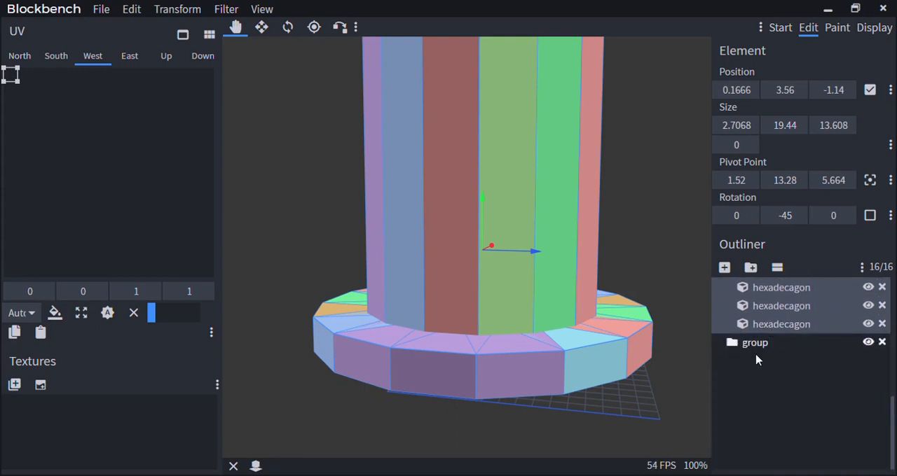
Resolve the leftover empty group at the end of the outliner
{"action": "left_click", "coordinate": [762, 350]}
{"action": "scroll", "coordinate": [677, 341], "scroll_direction": "down", "scroll_amount": 5}
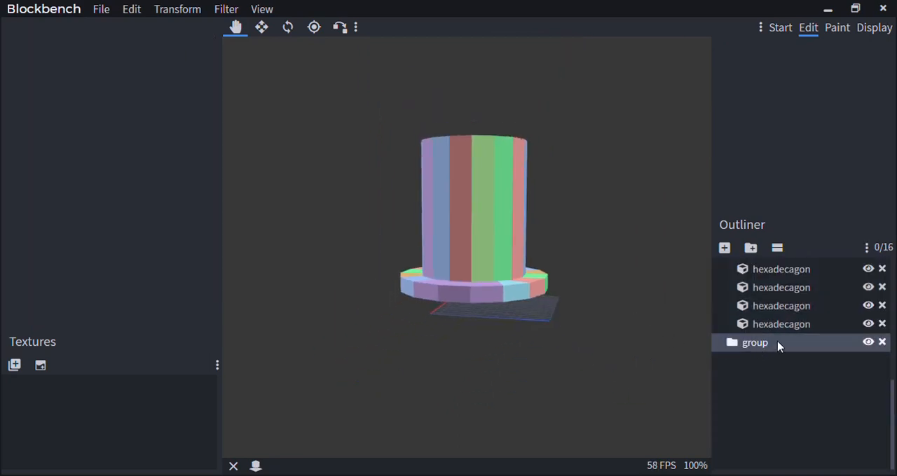
{"action": "scroll", "coordinate": [511, 244], "scroll_direction": "up", "scroll_amount": 5}
{"action": "scroll", "coordinate": [781, 319], "scroll_direction": "up", "scroll_amount": 4}
{"action": "scroll", "coordinate": [756, 344], "scroll_direction": "down", "scroll_amount": 2}
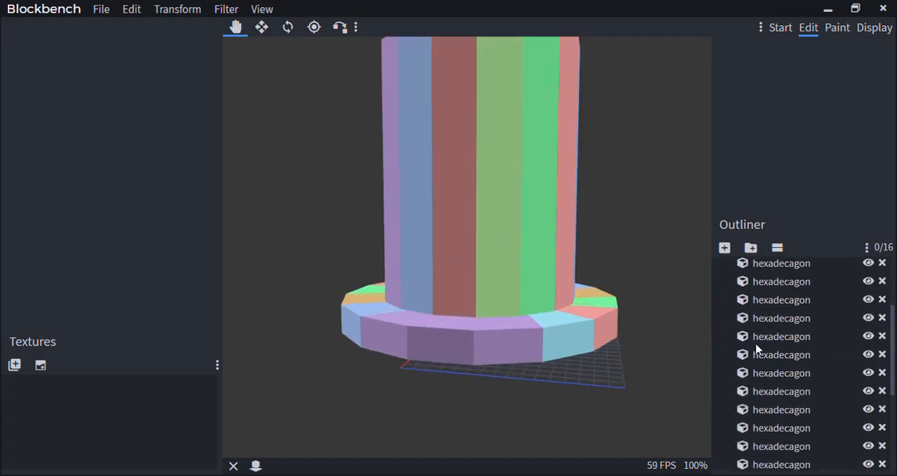
{"action": "scroll", "coordinate": [756, 349], "scroll_direction": "down", "scroll_amount": 3}
{"action": "scroll", "coordinate": [442, 427], "scroll_direction": "down", "scroll_amount": 5}
{"action": "scroll", "coordinate": [535, 398], "scroll_direction": "up", "scroll_amount": 6}
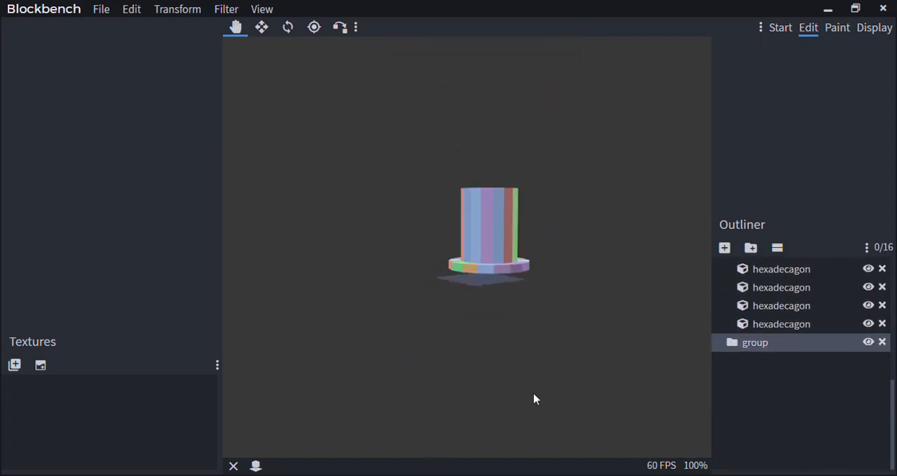
{"action": "right_click", "coordinate": [747, 347]}
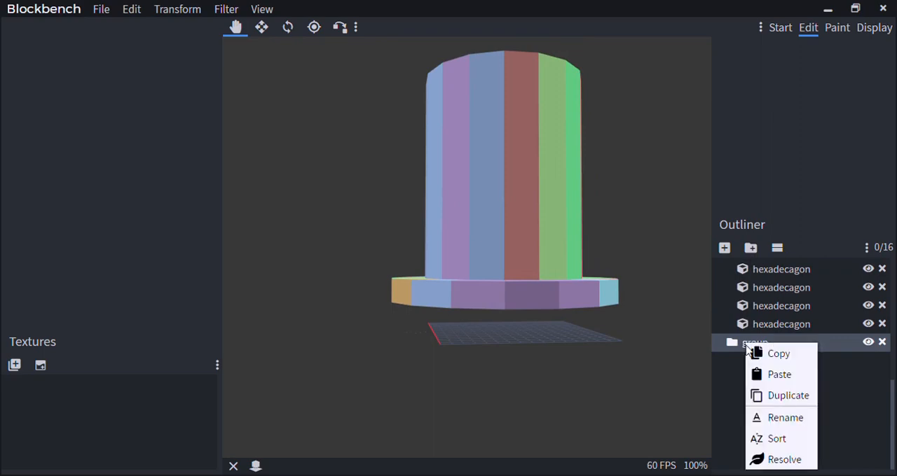
{"action": "left_click", "coordinate": [771, 459]}
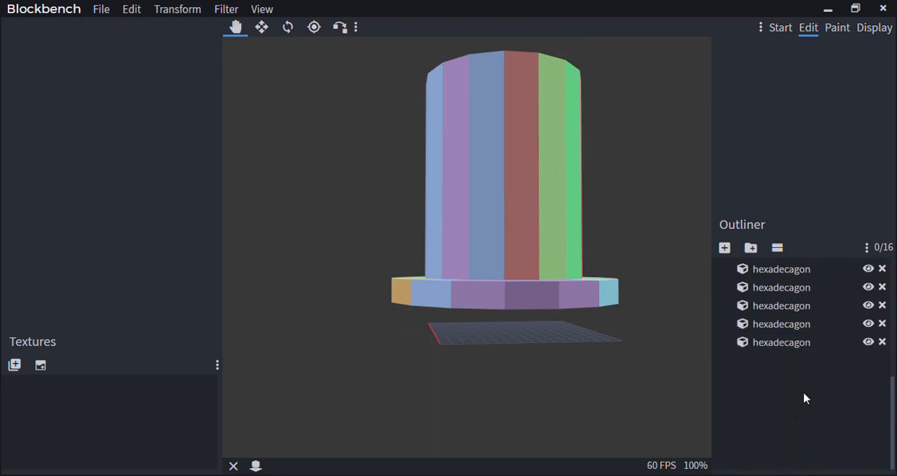
{"action": "scroll", "coordinate": [798, 398], "scroll_direction": "up", "scroll_amount": 5}
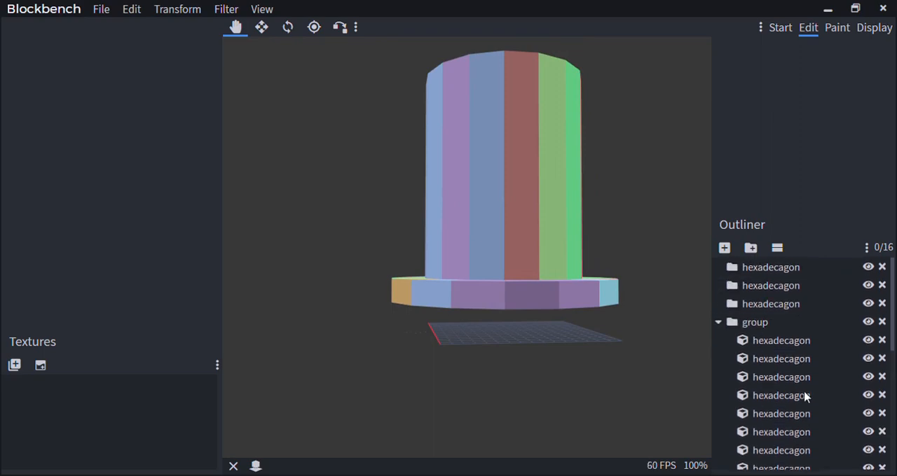
Select the group holding all the hat's cubes and examine the hat from another angle
{"action": "left_click", "coordinate": [789, 330]}
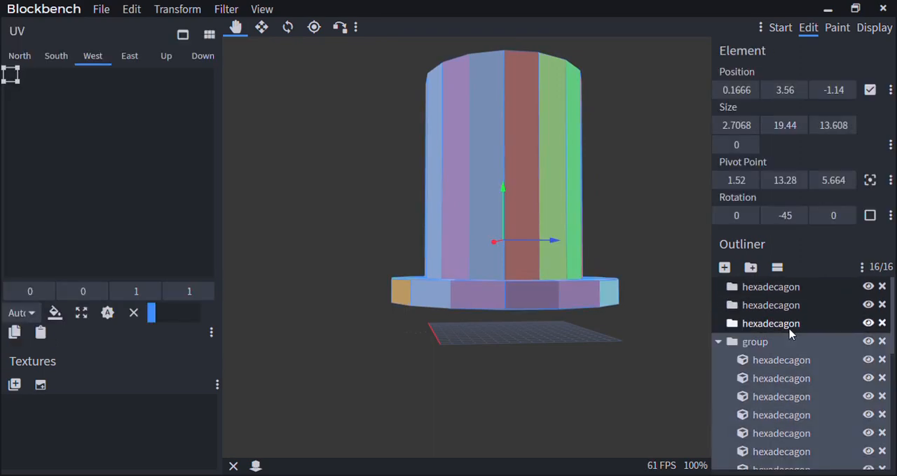
{"action": "scroll", "coordinate": [789, 335], "scroll_direction": "down", "scroll_amount": 2}
{"action": "scroll", "coordinate": [790, 334], "scroll_direction": "up", "scroll_amount": 2}
{"action": "scroll", "coordinate": [765, 362], "scroll_direction": "down", "scroll_amount": 2}
{"action": "scroll", "coordinate": [765, 351], "scroll_direction": "up", "scroll_amount": 2}
{"action": "scroll", "coordinate": [390, 254], "scroll_direction": "down", "scroll_amount": 1}
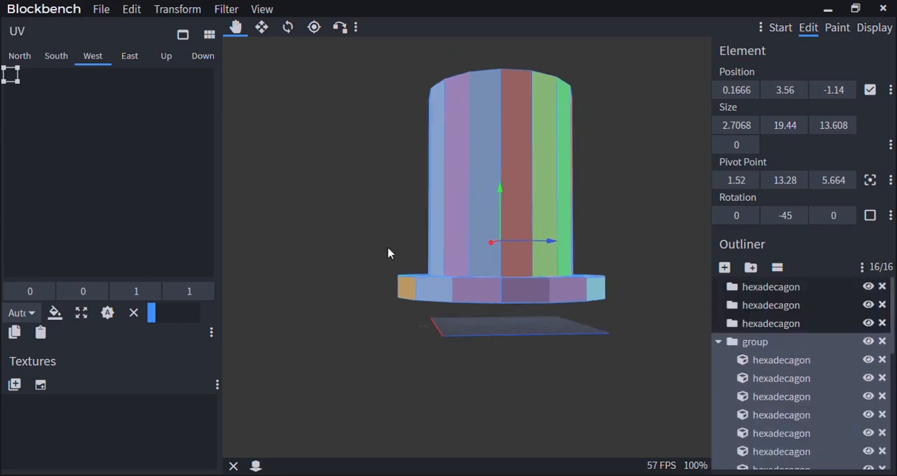
{"action": "left_click_drag", "start_coordinate": [391, 253], "coordinate": [367, 355]}
{"action": "scroll", "coordinate": [485, 348], "scroll_direction": "up", "scroll_amount": 3}
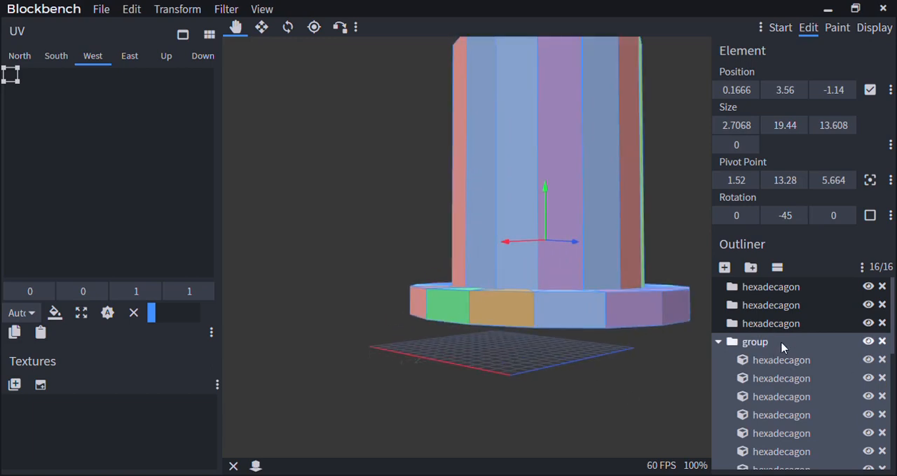
Collapse the group holding the whole hat and duplicate it with all its cubes
{"action": "left_click", "coordinate": [720, 346]}
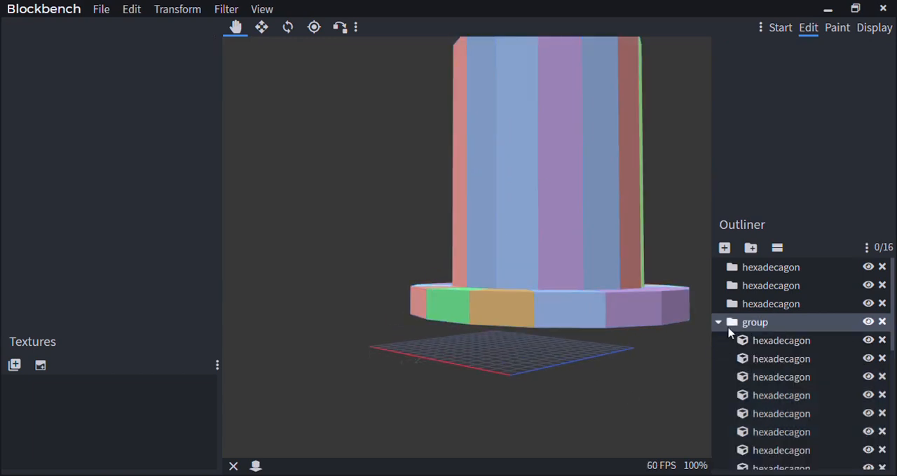
{"action": "left_click", "coordinate": [719, 323]}
{"action": "right_click", "coordinate": [763, 325]}
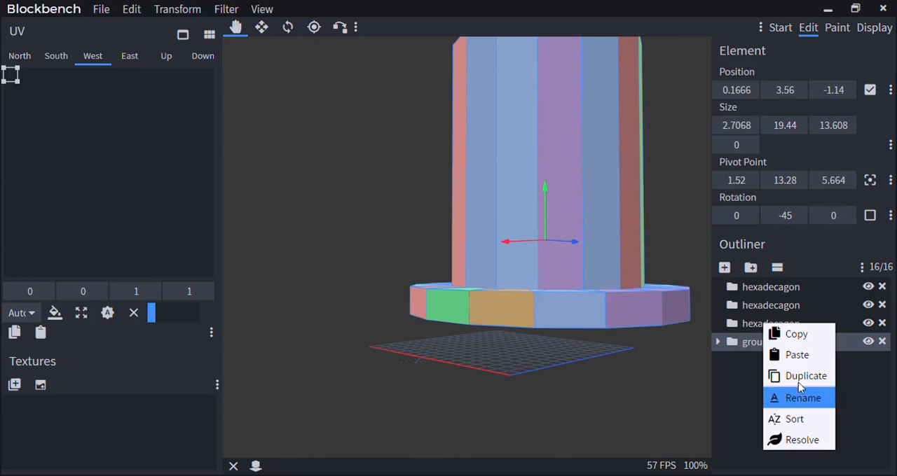
{"action": "left_click", "coordinate": [802, 378]}
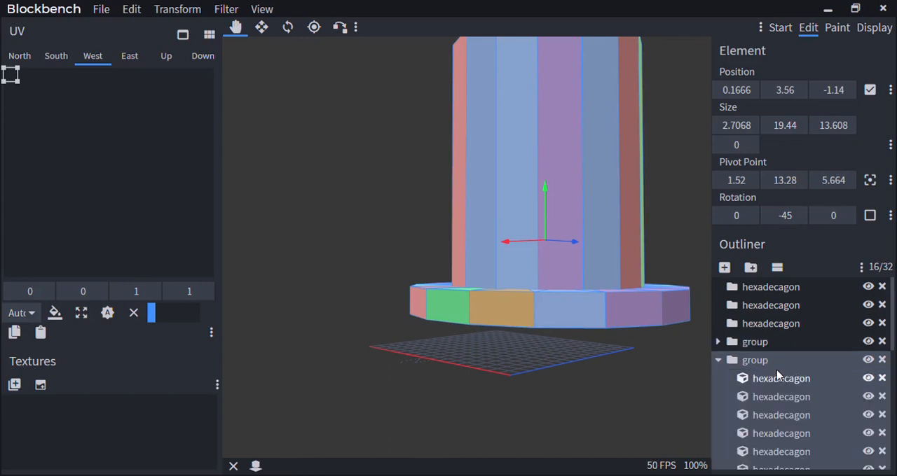
Resolve the expanded duplicate group into loose cubes, and duplicate the remaining collapsed group
{"action": "right_click", "coordinate": [757, 370]}
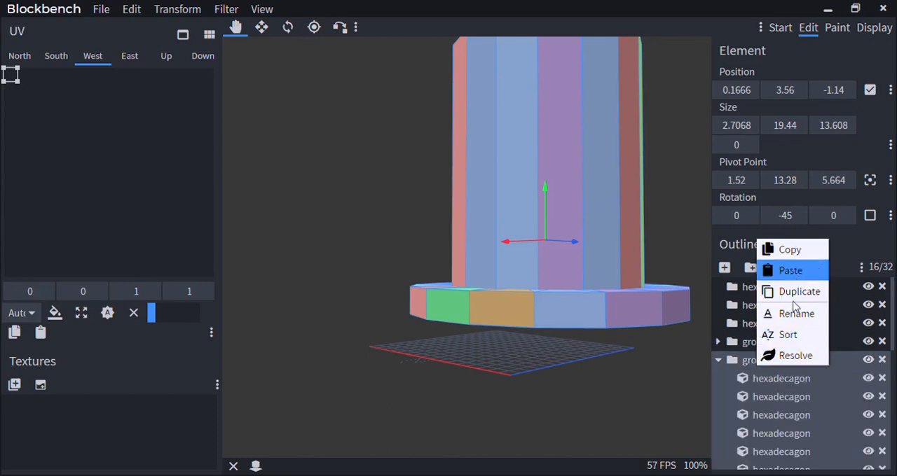
{"action": "left_click", "coordinate": [790, 357]}
{"action": "left_click", "coordinate": [753, 344]}
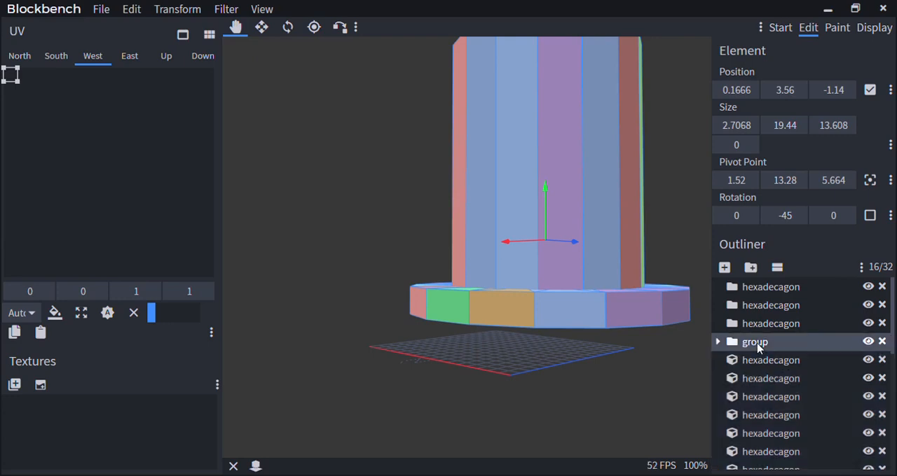
{"action": "right_click", "coordinate": [751, 352]}
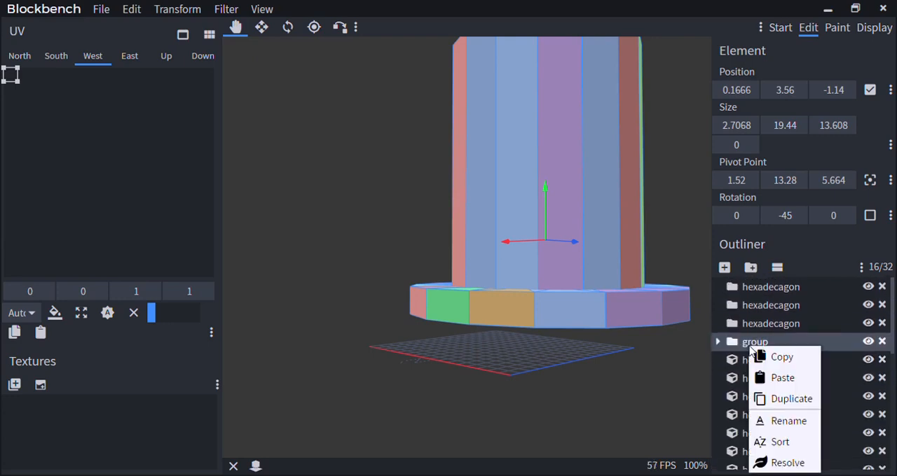
{"action": "left_click", "coordinate": [789, 398]}
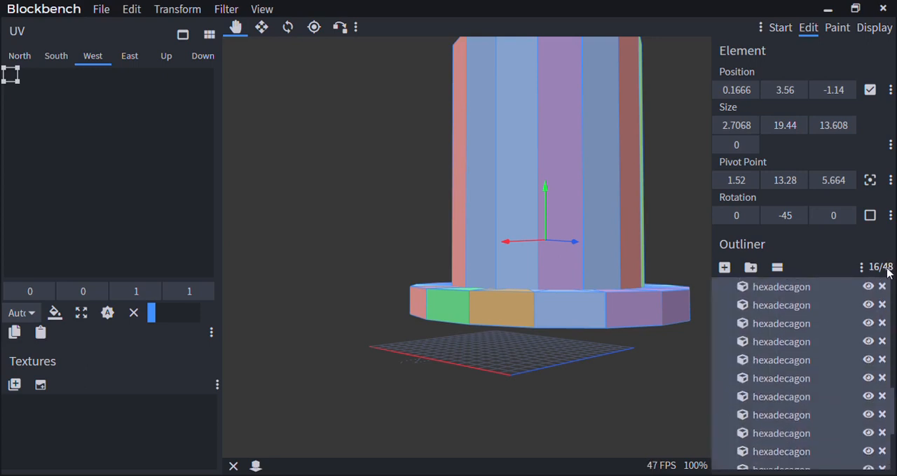
Resolve both the newly duplicated group and the collapsed original group, leaving all their hexadecagon cubes ungrouped in the outliner
{"action": "scroll", "coordinate": [807, 365], "scroll_direction": "up", "scroll_amount": 5}
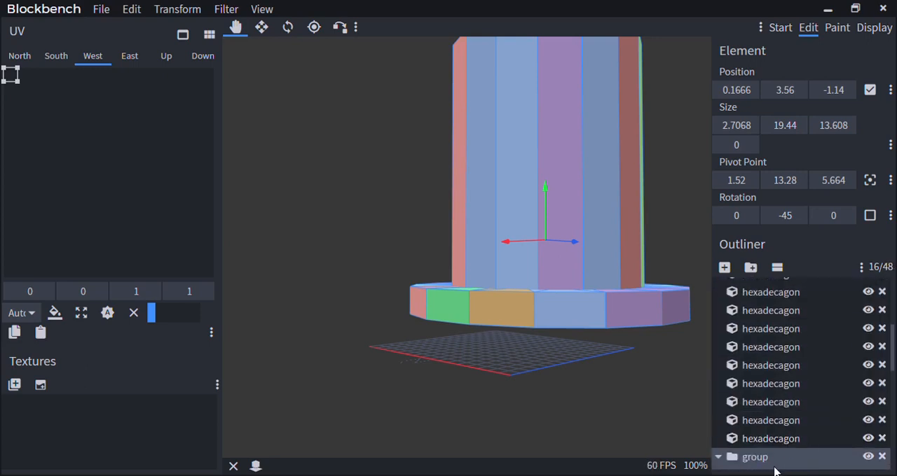
{"action": "right_click", "coordinate": [770, 457]}
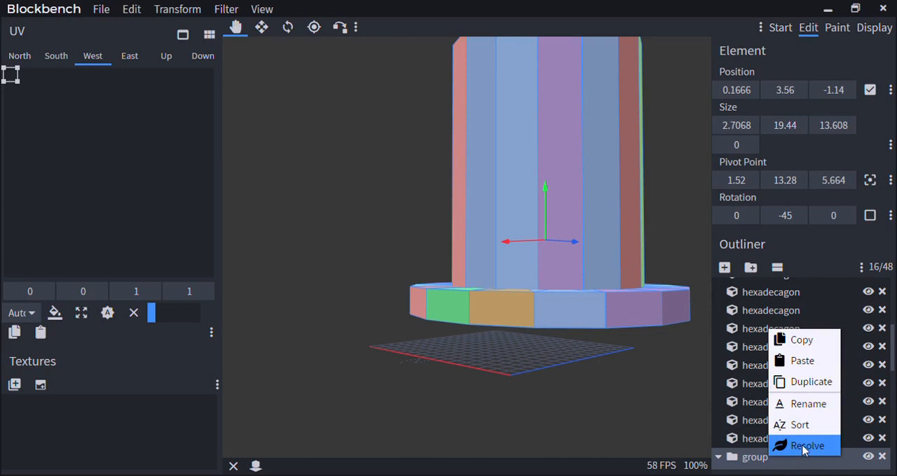
{"action": "left_click", "coordinate": [806, 446]}
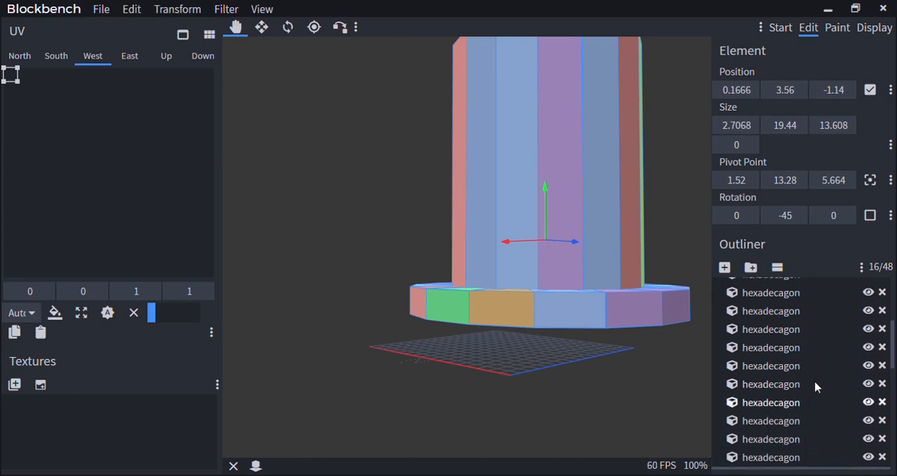
{"action": "scroll", "coordinate": [785, 364], "scroll_direction": "up", "scroll_amount": 3}
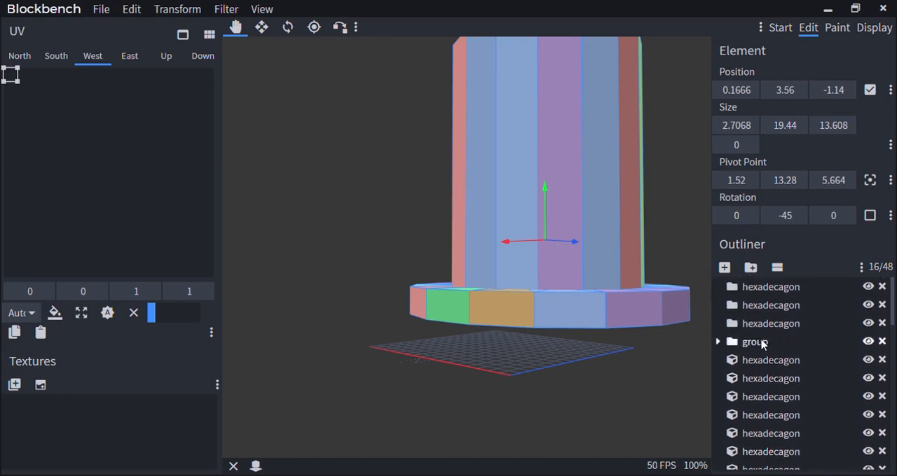
{"action": "right_click", "coordinate": [761, 342]}
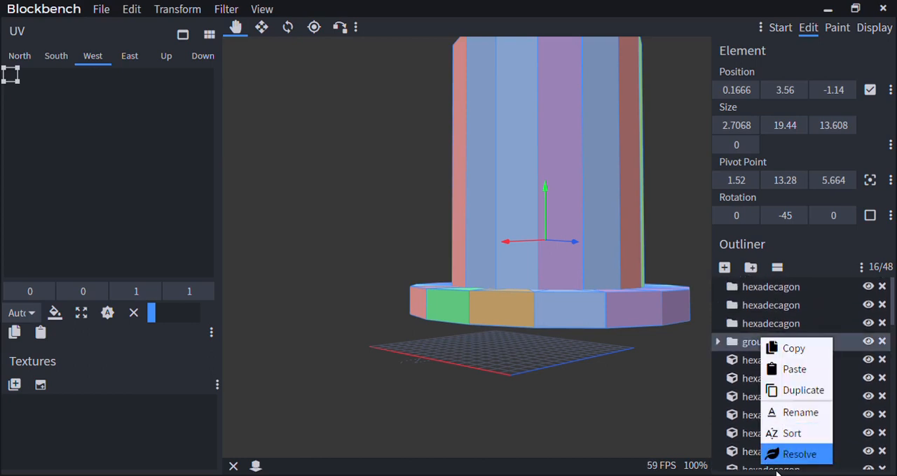
{"action": "left_click", "coordinate": [798, 455]}
{"action": "scroll", "coordinate": [786, 397], "scroll_direction": "down", "scroll_amount": 3}
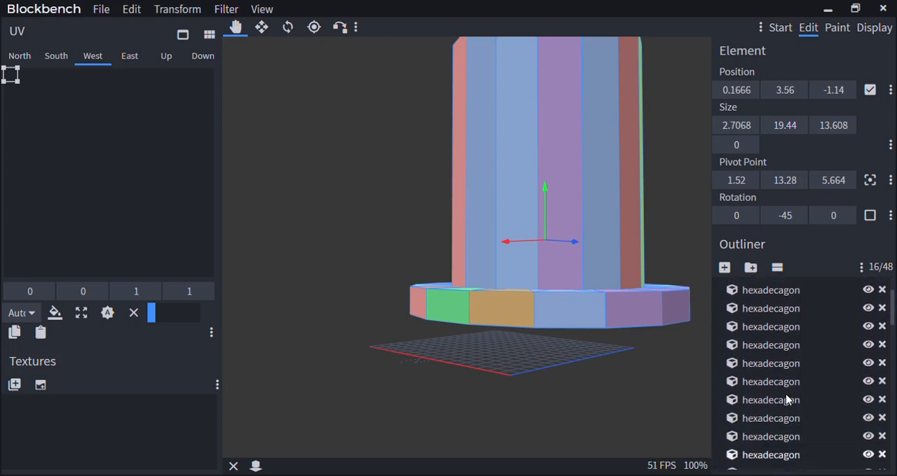
{"action": "scroll", "coordinate": [786, 397], "scroll_direction": "up", "scroll_amount": 3}
Select four of the crown's cubes on the model and examine the hat from different sides
{"action": "left_click_drag", "start_coordinate": [616, 353], "coordinate": [582, 300]}
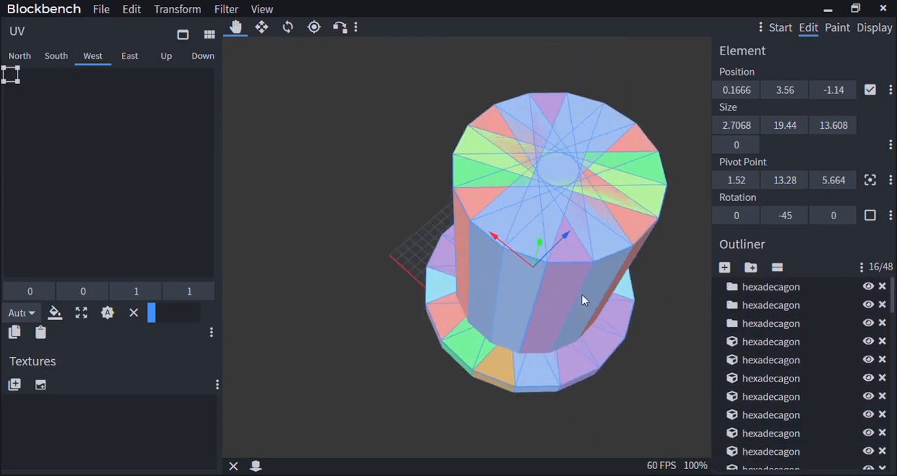
{"action": "left_click", "coordinate": [595, 273]}
{"action": "left_click", "coordinate": [515, 255], "text": "ctrl"}
{"action": "left_click", "coordinate": [468, 168], "text": "ctrl"}
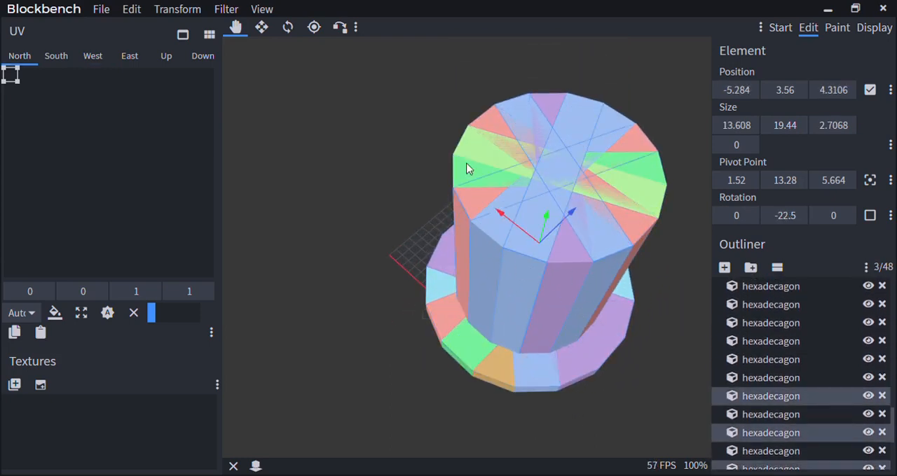
{"action": "left_click", "coordinate": [489, 125], "text": "ctrl"}
{"action": "scroll", "coordinate": [399, 330], "scroll_direction": "down", "scroll_amount": 5}
{"action": "left_click_drag", "start_coordinate": [408, 359], "coordinate": [473, 363]}
{"action": "scroll", "coordinate": [473, 363], "scroll_direction": "up", "scroll_amount": 6}
{"action": "right_click_drag", "start_coordinate": [474, 363], "coordinate": [450, 404]}
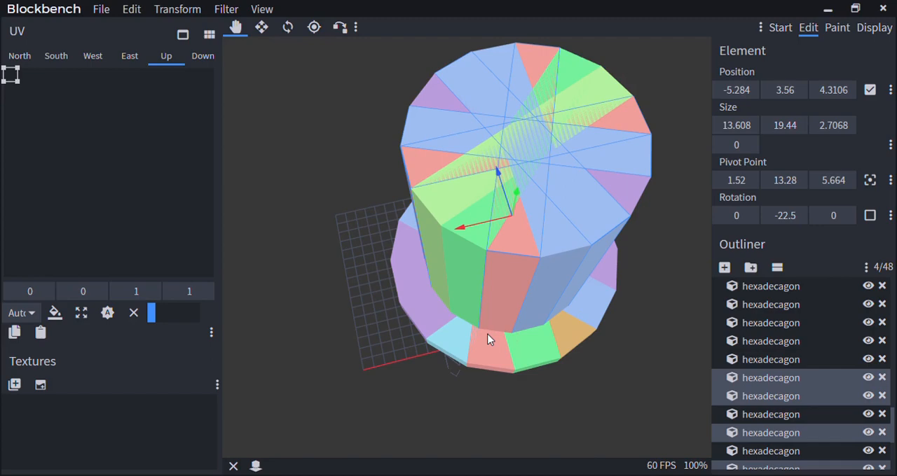
{"action": "left_click_drag", "start_coordinate": [436, 376], "coordinate": [492, 372]}
{"action": "scroll", "coordinate": [474, 385], "scroll_direction": "up", "scroll_amount": 5}
{"action": "right_click_drag", "start_coordinate": [469, 361], "coordinate": [508, 383]}
{"action": "scroll", "coordinate": [510, 382], "scroll_direction": "down", "scroll_amount": 6}
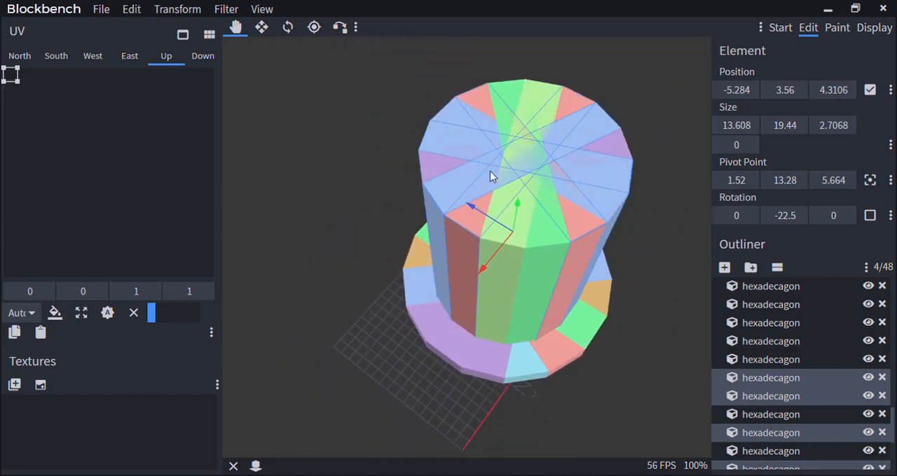
Select four cubes of the hat's crown on the model and put them into a new group
{"action": "left_click", "coordinate": [580, 257]}
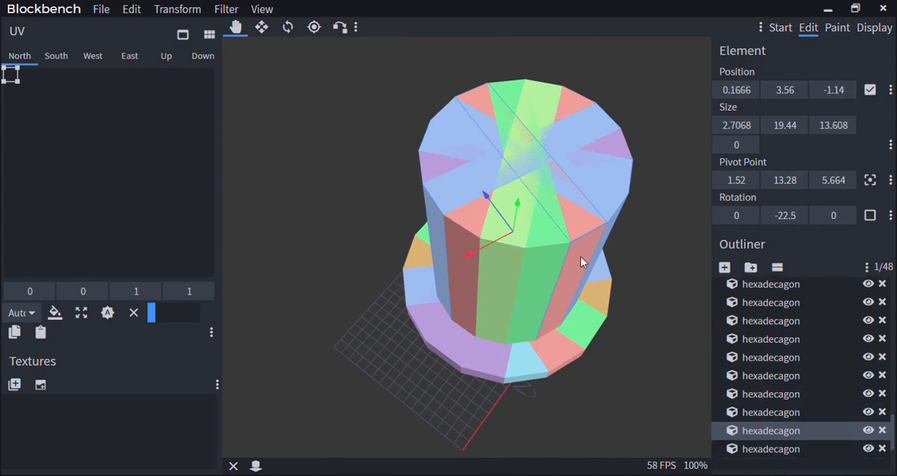
{"action": "left_click", "coordinate": [448, 229], "text": "shift"}
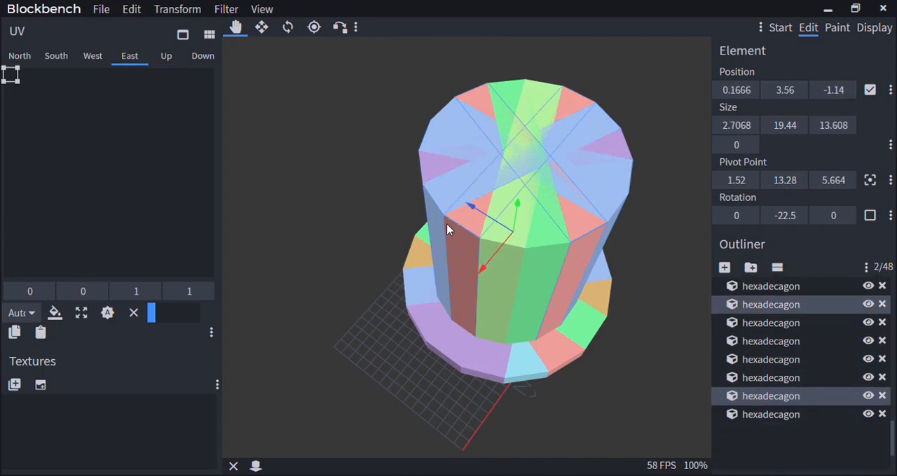
{"action": "left_click", "coordinate": [436, 162], "text": "shift"}
{"action": "left_click", "coordinate": [454, 120], "text": "shift"}
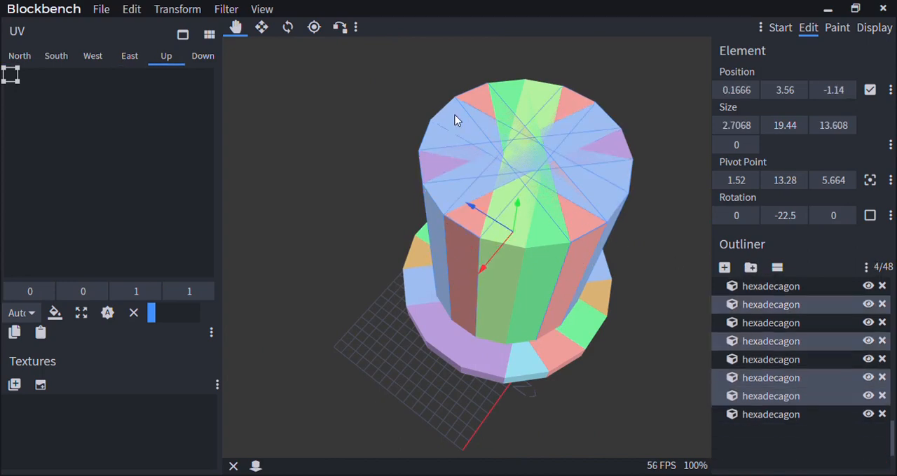
{"action": "left_click", "coordinate": [751, 270]}
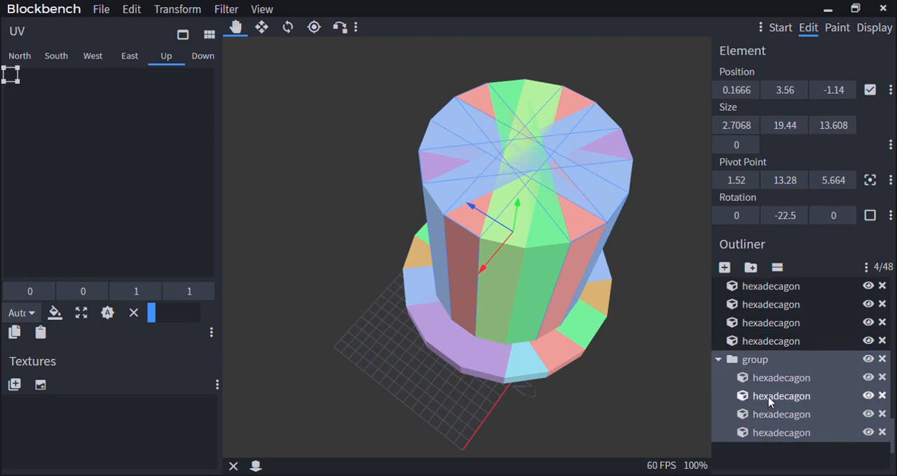
Rename the new group of four crown cubes as Blocks
{"action": "right_click", "coordinate": [757, 361]}
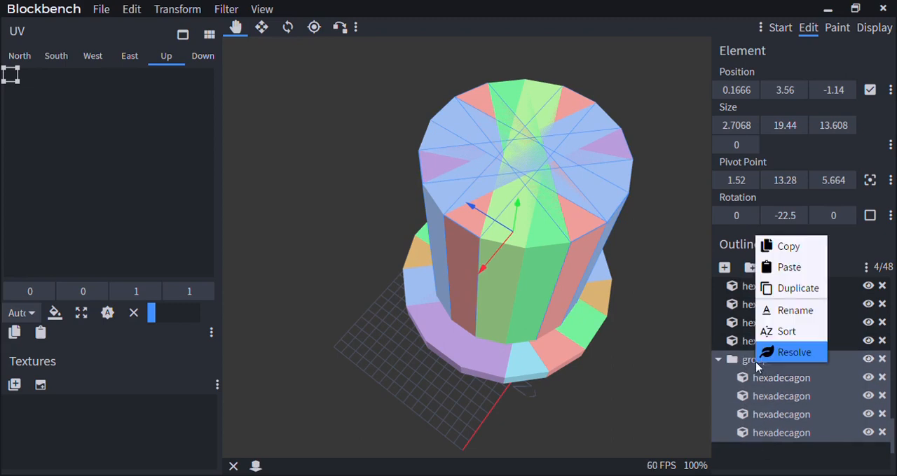
{"action": "left_click", "coordinate": [782, 312]}
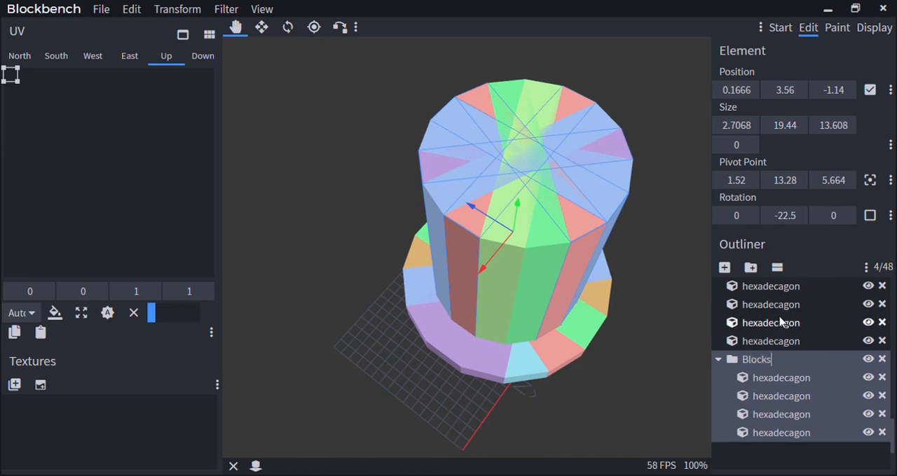
{"action": "left_click", "coordinate": [652, 355]}
Examine the outliner's long list of loose hexadecagon cubes against the Blocks group at its end
{"action": "left_click_drag", "start_coordinate": [652, 355], "coordinate": [628, 304]}
{"action": "left_click", "coordinate": [546, 222]}
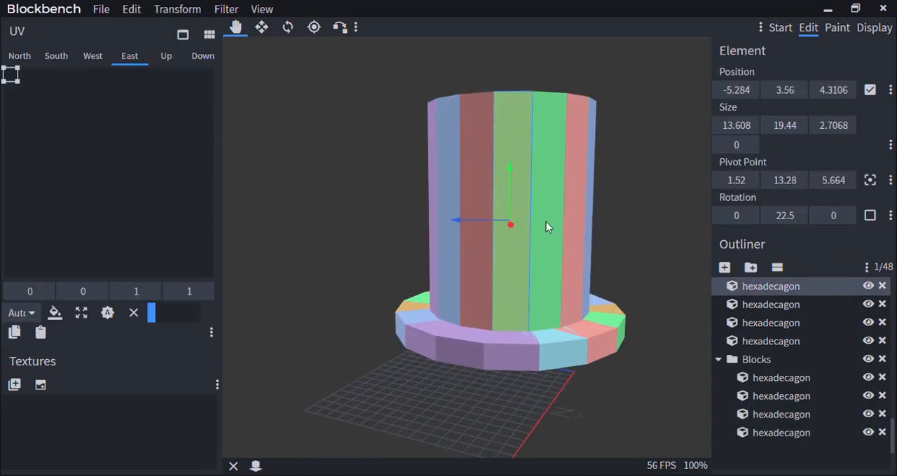
{"action": "scroll", "coordinate": [867, 358], "scroll_direction": "up", "scroll_amount": 1}
{"action": "scroll", "coordinate": [867, 357], "scroll_direction": "up", "scroll_amount": 2}
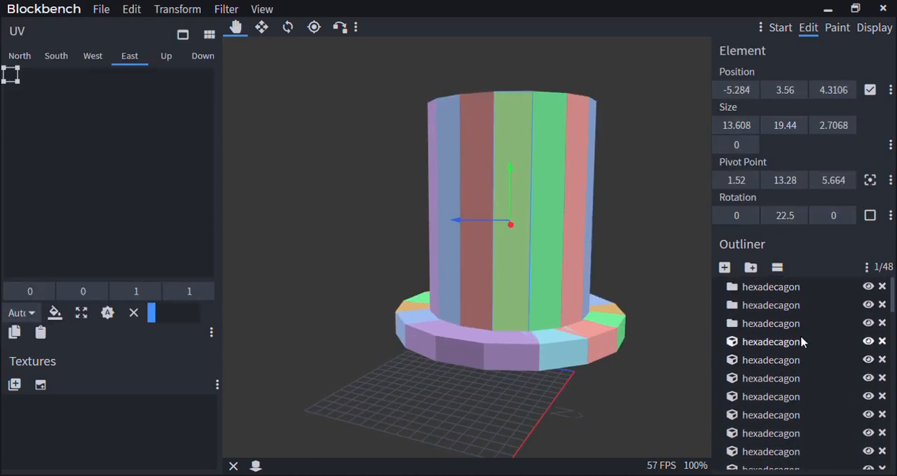
{"action": "scroll", "coordinate": [800, 337], "scroll_direction": "down", "scroll_amount": 3}
{"action": "scroll", "coordinate": [800, 337], "scroll_direction": "up", "scroll_amount": 3}
{"action": "scroll", "coordinate": [805, 314], "scroll_direction": "down", "scroll_amount": 8}
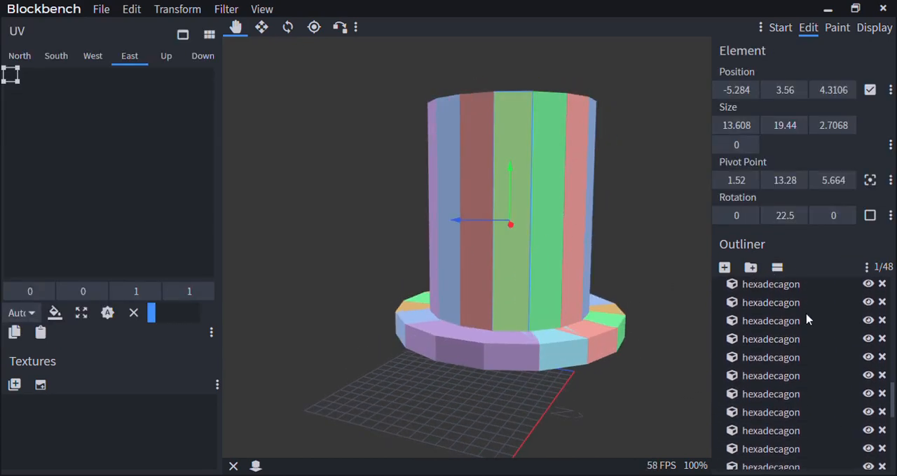
{"action": "scroll", "coordinate": [807, 316], "scroll_direction": "up", "scroll_amount": 8}
{"action": "scroll", "coordinate": [808, 354], "scroll_direction": "down", "scroll_amount": 12}
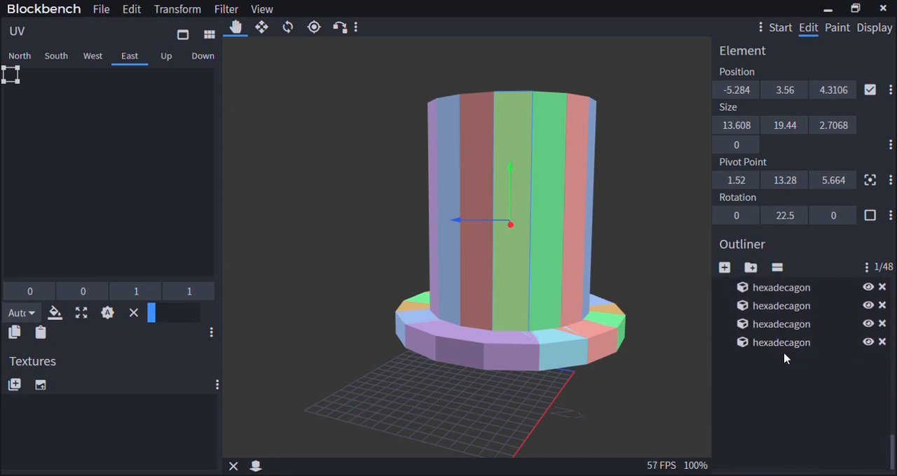
{"action": "scroll", "coordinate": [784, 359], "scroll_direction": "up", "scroll_amount": 3}
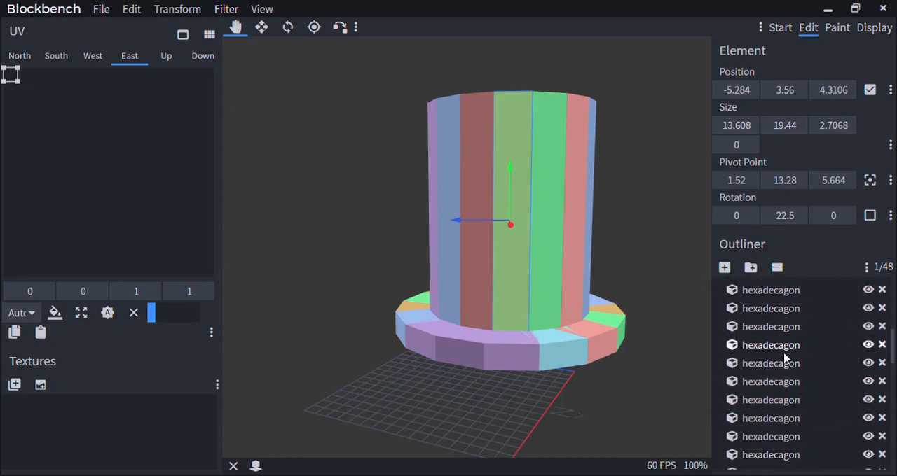
{"action": "scroll", "coordinate": [785, 358], "scroll_direction": "up", "scroll_amount": 5}
{"action": "scroll", "coordinate": [784, 358], "scroll_direction": "down", "scroll_amount": 8}
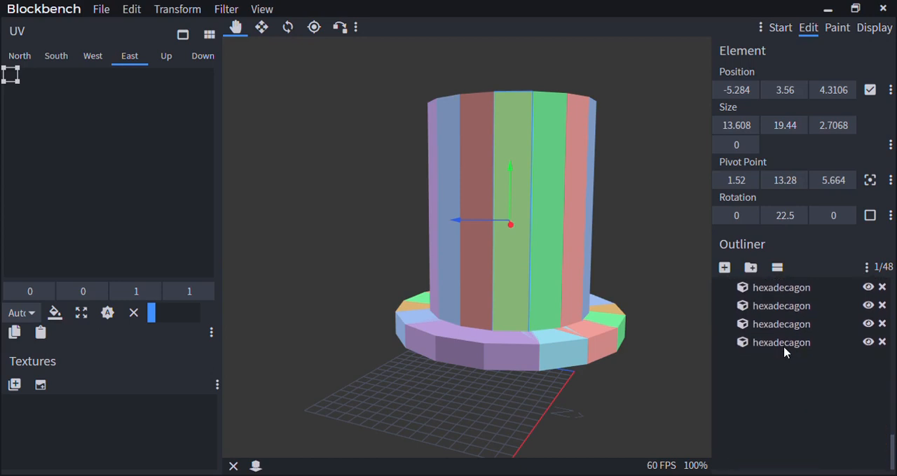
{"action": "scroll", "coordinate": [785, 354], "scroll_direction": "up", "scroll_amount": 6}
{"action": "scroll", "coordinate": [784, 354], "scroll_direction": "down", "scroll_amount": 5}
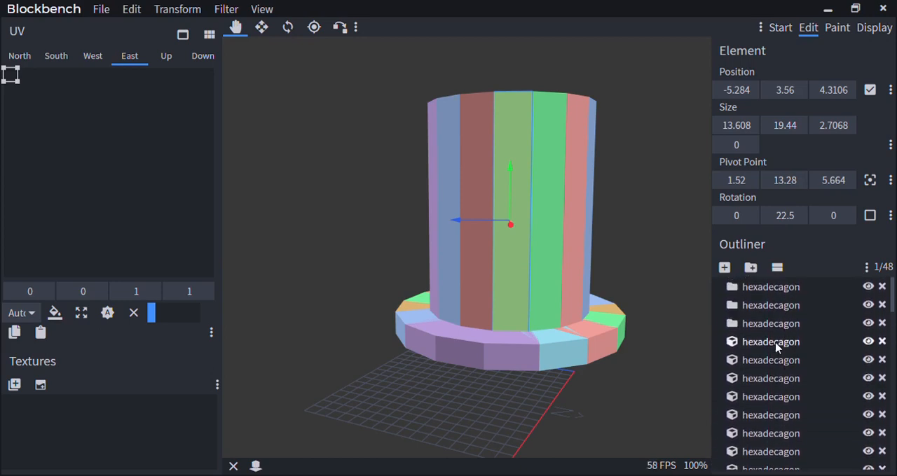
{"action": "left_click", "coordinate": [768, 370]}
{"action": "scroll", "coordinate": [656, 335], "scroll_direction": "down", "scroll_amount": 4}
Select cubes around the hat's crown and brim on the model and put them into a new group
{"action": "left_click_drag", "start_coordinate": [650, 315], "coordinate": [585, 334]}
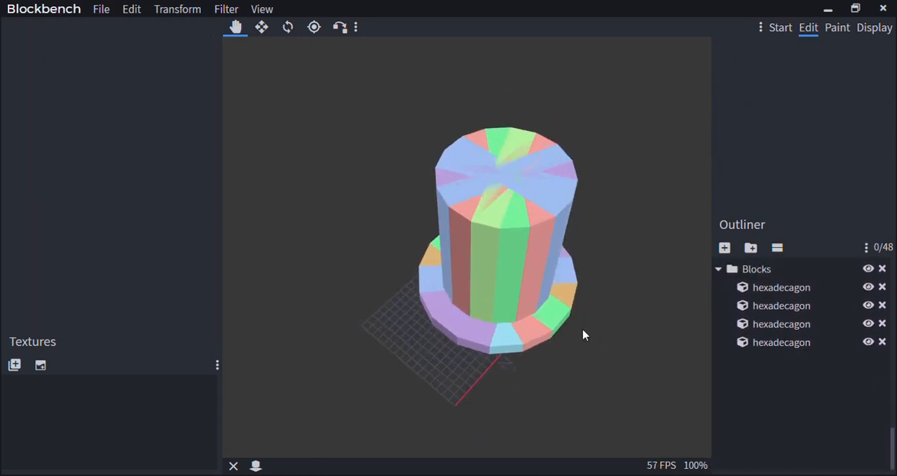
{"action": "scroll", "coordinate": [584, 329], "scroll_direction": "up", "scroll_amount": 4}
{"action": "left_click", "coordinate": [580, 298]}
{"action": "left_click", "coordinate": [560, 247], "text": "ctrl"}
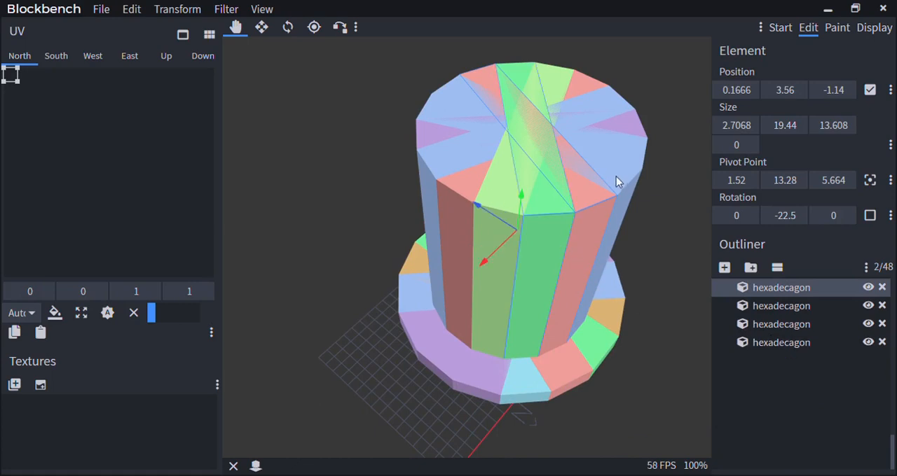
{"action": "left_click", "coordinate": [616, 176], "text": "ctrl"}
{"action": "left_click", "coordinate": [503, 195], "text": "ctrl"}
{"action": "left_click", "coordinate": [461, 169], "text": "ctrl"}
{"action": "left_click", "coordinate": [445, 146], "text": "ctrl"}
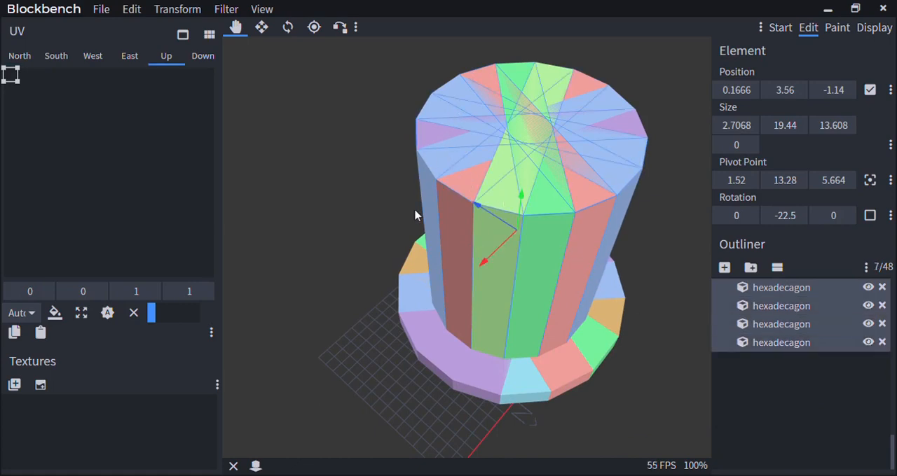
{"action": "left_click", "coordinate": [566, 383], "text": "ctrl"}
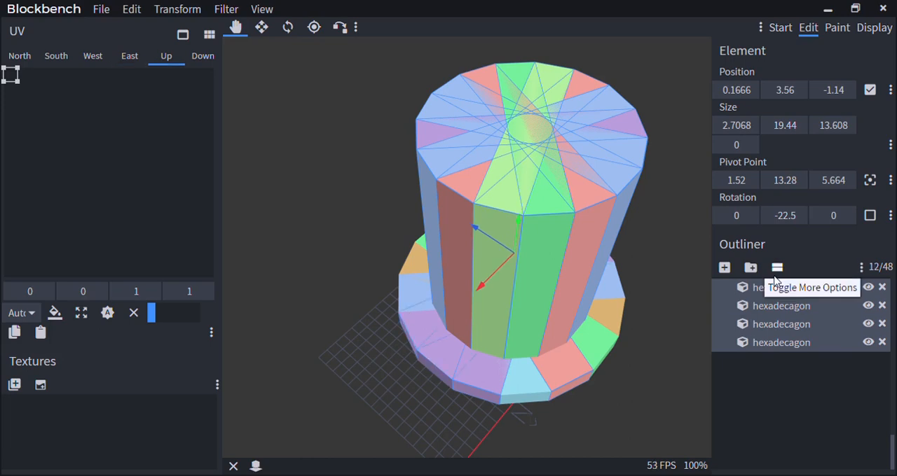
{"action": "left_click", "coordinate": [750, 267]}
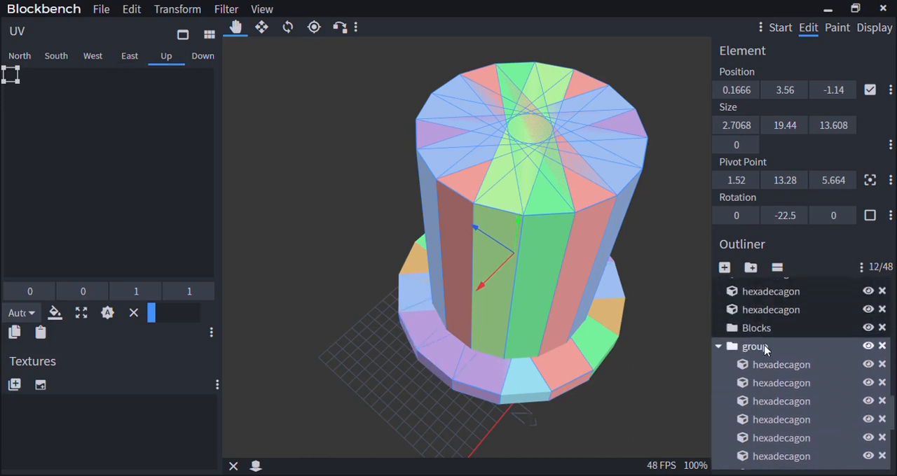
Rename the new group of crown and brim cubes as Top Hat
{"action": "right_click", "coordinate": [764, 346]}
{"action": "left_click", "coordinate": [809, 422]}
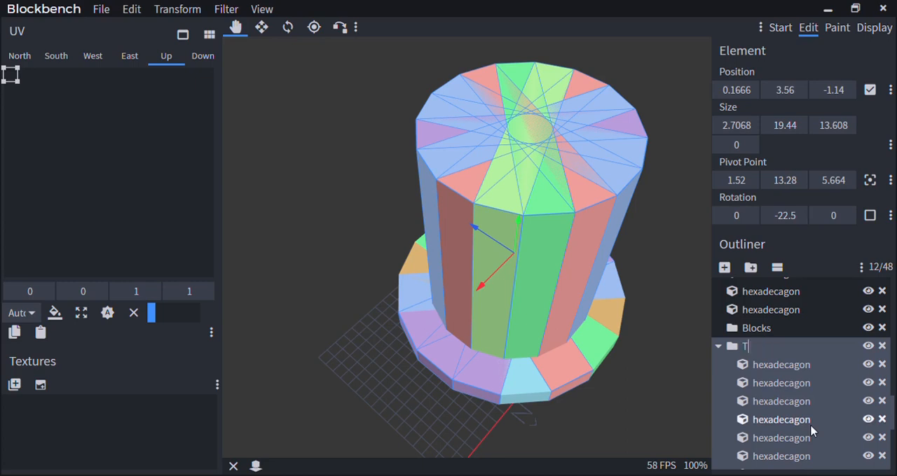
{"action": "scroll", "coordinate": [789, 431], "scroll_direction": "down", "scroll_amount": 4}
{"action": "left_click", "coordinate": [778, 415]}
Select the Top Hat group with all its cubes and examine the hat from other angles
{"action": "scroll", "coordinate": [605, 358], "scroll_direction": "down", "scroll_amount": 10}
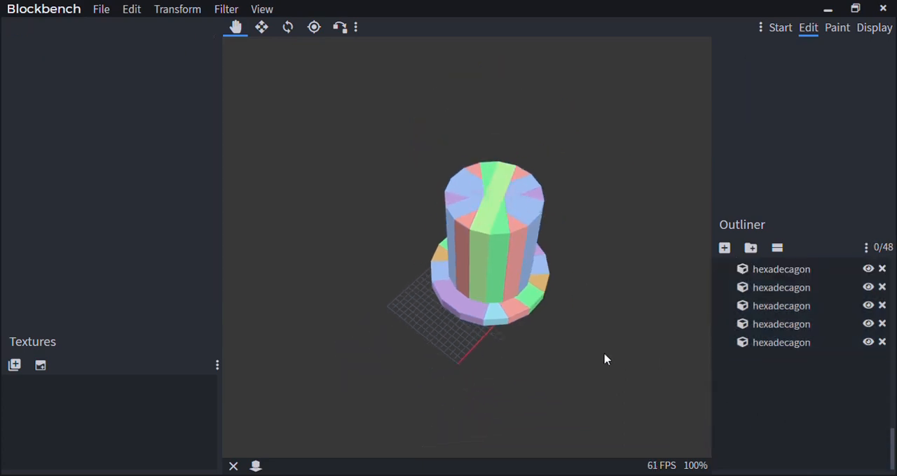
{"action": "left_click_drag", "start_coordinate": [592, 352], "coordinate": [545, 288]}
{"action": "scroll", "coordinate": [612, 291], "scroll_direction": "up", "scroll_amount": 4}
{"action": "scroll", "coordinate": [816, 335], "scroll_direction": "up", "scroll_amount": 4}
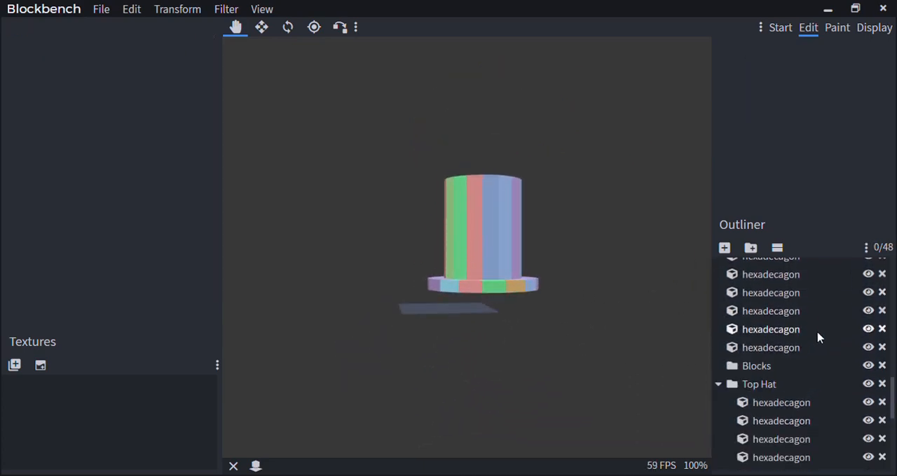
{"action": "left_click", "coordinate": [780, 383]}
{"action": "scroll", "coordinate": [508, 314], "scroll_direction": "down", "scroll_amount": 6}
{"action": "left_click_drag", "start_coordinate": [515, 314], "coordinate": [519, 333]}
{"action": "scroll", "coordinate": [518, 333], "scroll_direction": "up", "scroll_amount": 4}
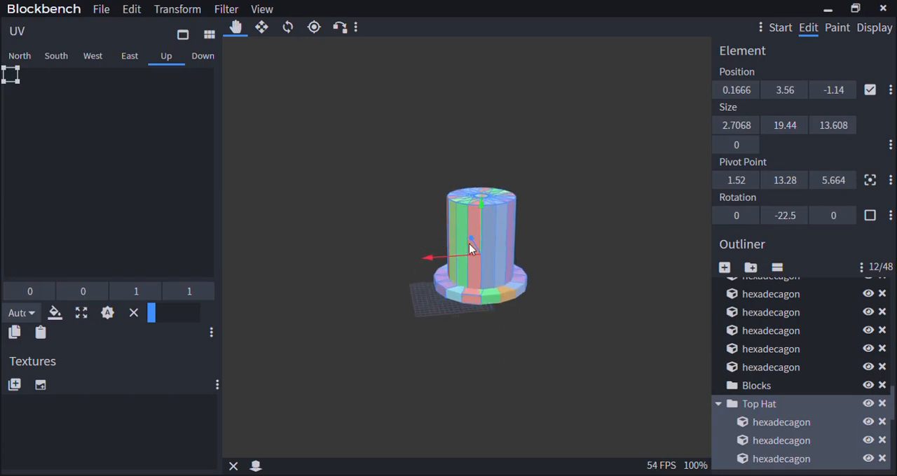
Move the Top Hat group 11 units in the negative Z direction and delete it with its cubes
{"action": "left_click_drag", "start_coordinate": [469, 243], "coordinate": [516, 330]}
{"action": "scroll", "coordinate": [506, 355], "scroll_direction": "down", "scroll_amount": 4}
{"action": "scroll", "coordinate": [507, 238], "scroll_direction": "up", "scroll_amount": 4}
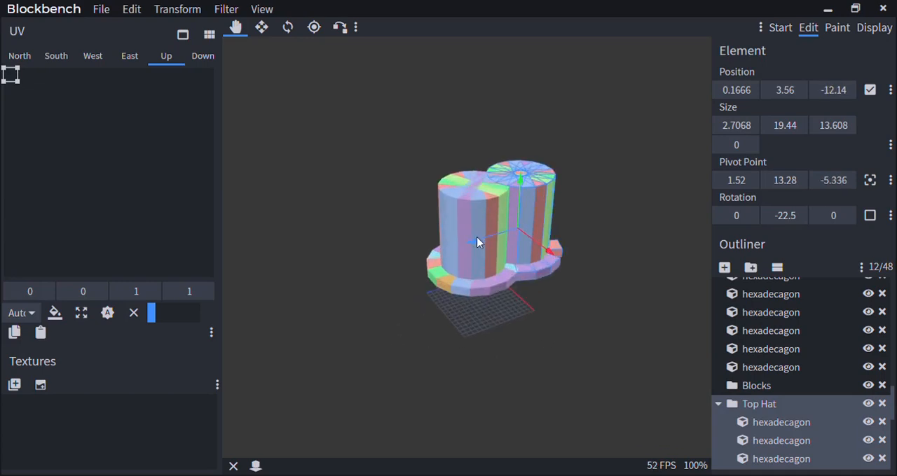
{"action": "left_click_drag", "start_coordinate": [476, 243], "coordinate": [522, 179]}
{"action": "key", "text": "Delete"}
{"action": "scroll", "coordinate": [590, 232], "scroll_direction": "down", "scroll_amount": 3}
{"action": "scroll", "coordinate": [590, 232], "scroll_direction": "up", "scroll_amount": 3}
Duplicate a cube of the hat's crown and move the copy 17 units away from the hat along the Z axis
{"action": "right_click_drag", "start_coordinate": [527, 184], "coordinate": [551, 267]}
{"action": "scroll", "coordinate": [552, 270], "scroll_direction": "up", "scroll_amount": 3}
{"action": "left_click", "coordinate": [553, 273]}
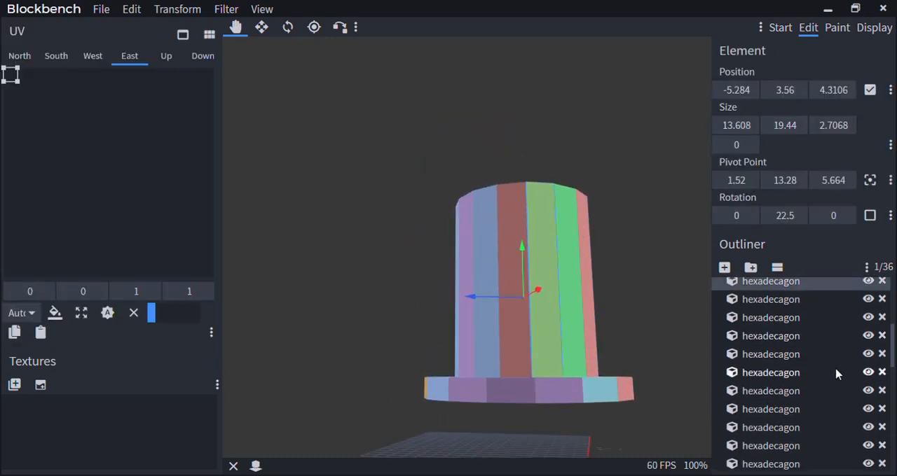
{"action": "scroll", "coordinate": [834, 373], "scroll_direction": "up", "scroll_amount": 2}
{"action": "scroll", "coordinate": [489, 352], "scroll_direction": "down", "scroll_amount": 5}
{"action": "left_click_drag", "start_coordinate": [493, 367], "coordinate": [498, 394]}
{"action": "scroll", "coordinate": [501, 310], "scroll_direction": "up", "scroll_amount": 4}
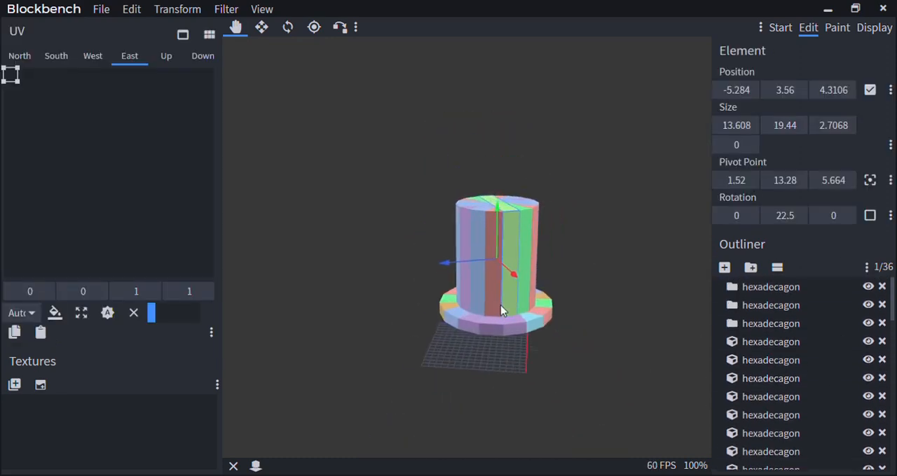
{"action": "right_click", "coordinate": [512, 238]}
{"action": "left_click", "coordinate": [550, 262]}
{"action": "left_click_drag", "start_coordinate": [478, 267], "coordinate": [359, 272]}
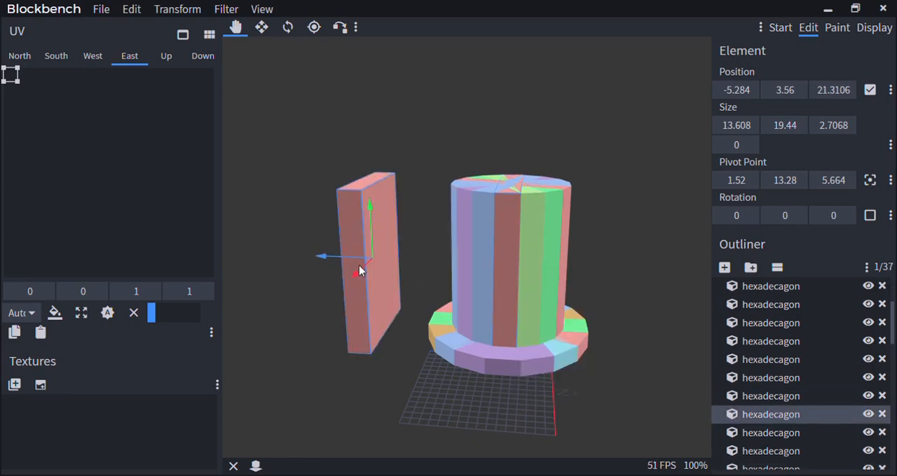
Place a duplicate of the crown cube rotated -22.5° 21 units away along the Z axis, and undo both duplicates
{"action": "right_click", "coordinate": [484, 265]}
{"action": "left_click", "coordinate": [525, 292]}
{"action": "left_click_drag", "start_coordinate": [469, 257], "coordinate": [377, 334]}
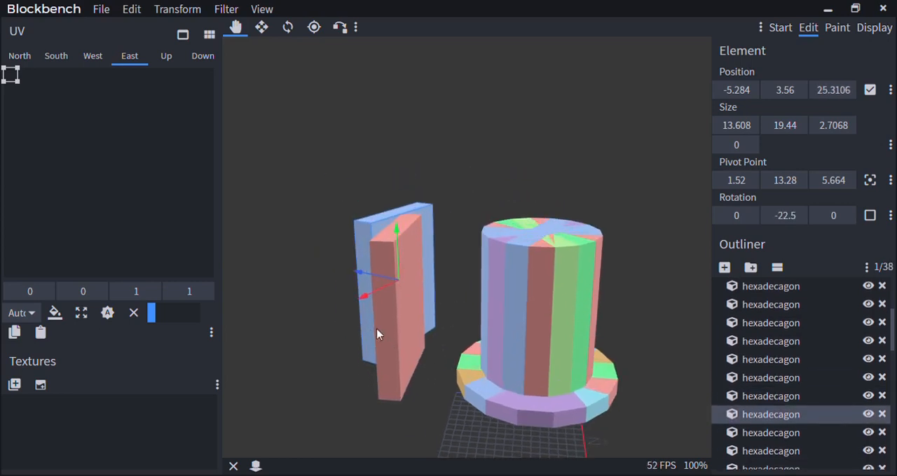
{"action": "scroll", "coordinate": [377, 334], "scroll_direction": "up", "scroll_amount": 3}
{"action": "key", "text": "ctrl+z"}
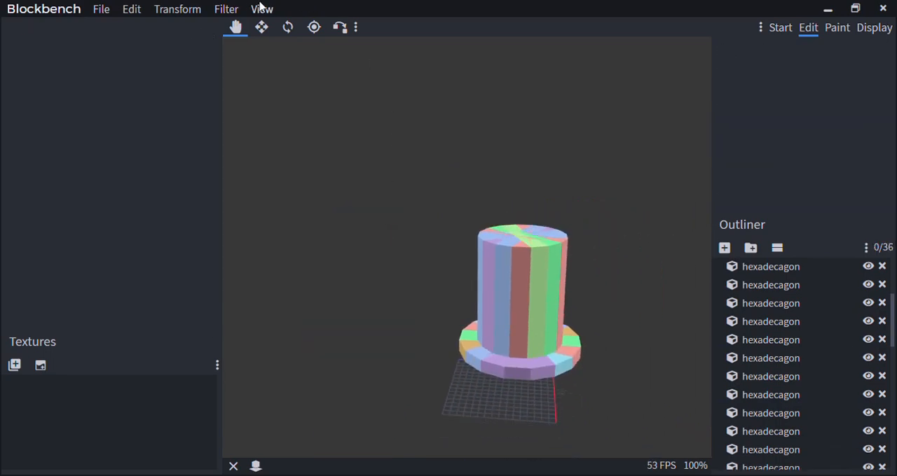
{"action": "left_click", "coordinate": [226, 9]}
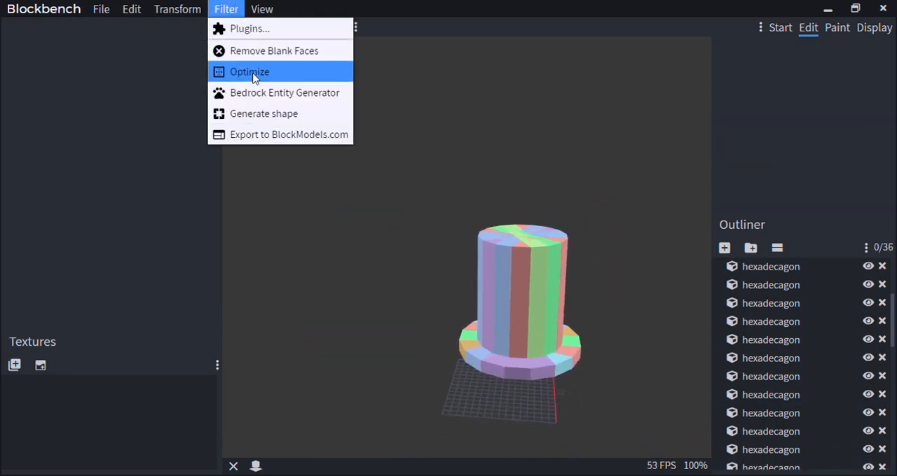
{"action": "left_click", "coordinate": [247, 95]}
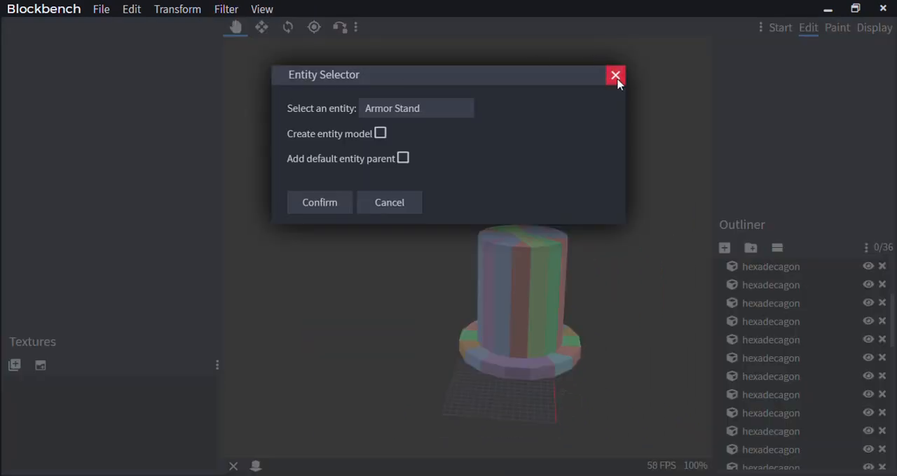
{"action": "left_click", "coordinate": [615, 75]}
Generate a Y-axis hexadecagon of diameter 1 and height 1 centred at -12, 10.5, 11.6, raise it 17 units, and delete it
{"action": "left_click", "coordinate": [225, 9]}
{"action": "left_click", "coordinate": [238, 113]}
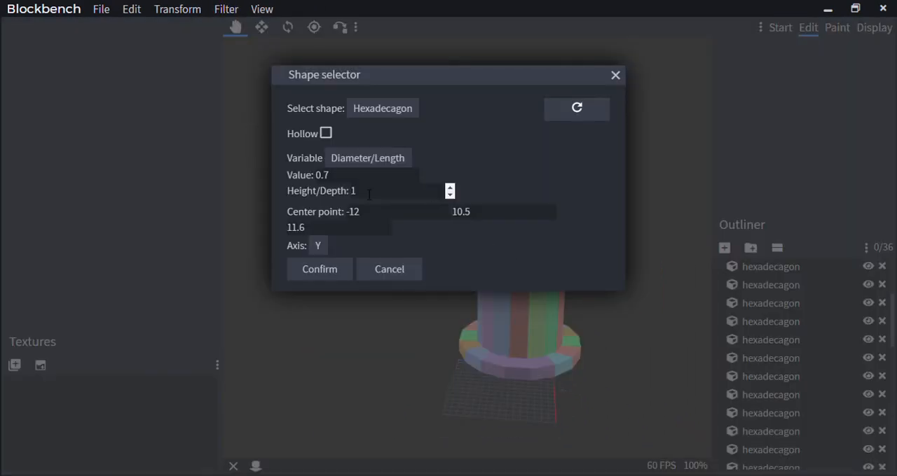
{"action": "type", "text": "1"}
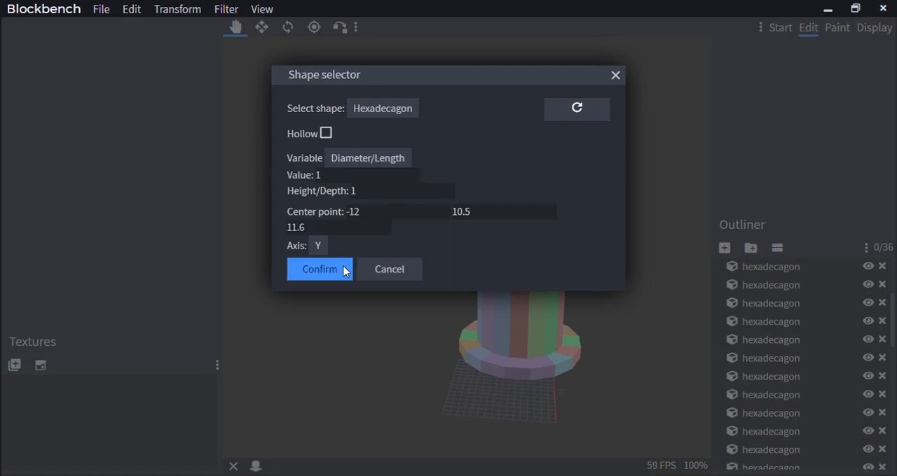
{"action": "left_click", "coordinate": [343, 270]}
{"action": "left_click_drag", "start_coordinate": [500, 267], "coordinate": [540, 160]}
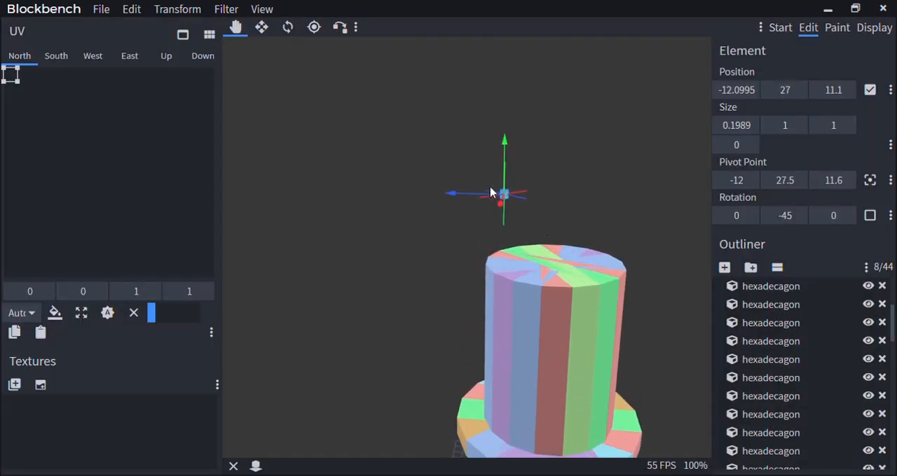
{"action": "key", "text": "Delete"}
Generate a Y-axis hexadecagon with diameter 2 and height 1, and delete it
{"action": "left_click", "coordinate": [227, 9]}
{"action": "left_click", "coordinate": [272, 114]}
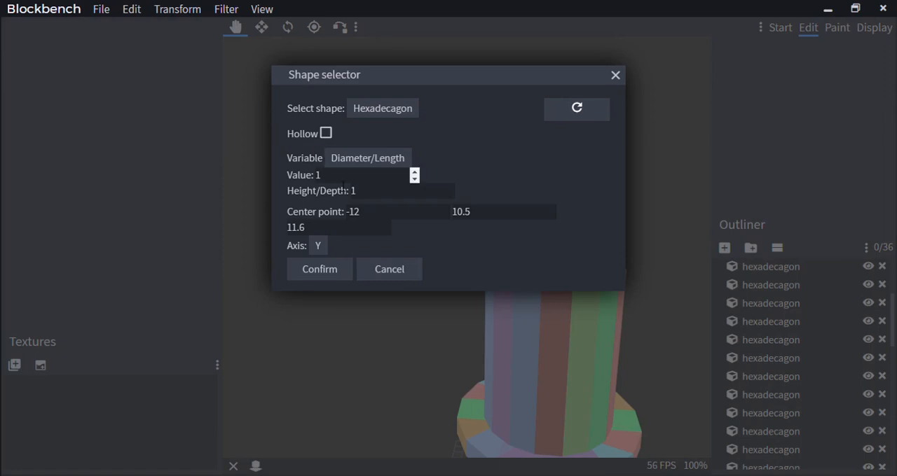
{"action": "left_click", "coordinate": [321, 269]}
{"action": "key", "text": "Delete"}
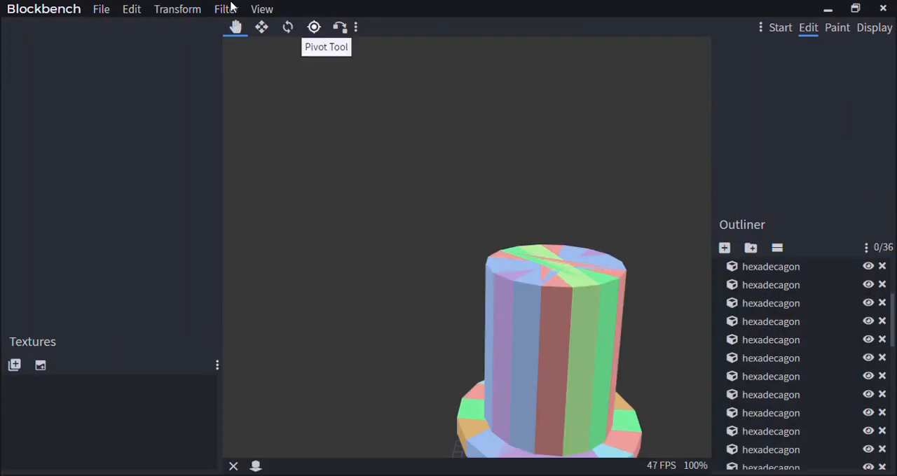
{"action": "left_click", "coordinate": [225, 9]}
{"action": "left_click", "coordinate": [282, 115]}
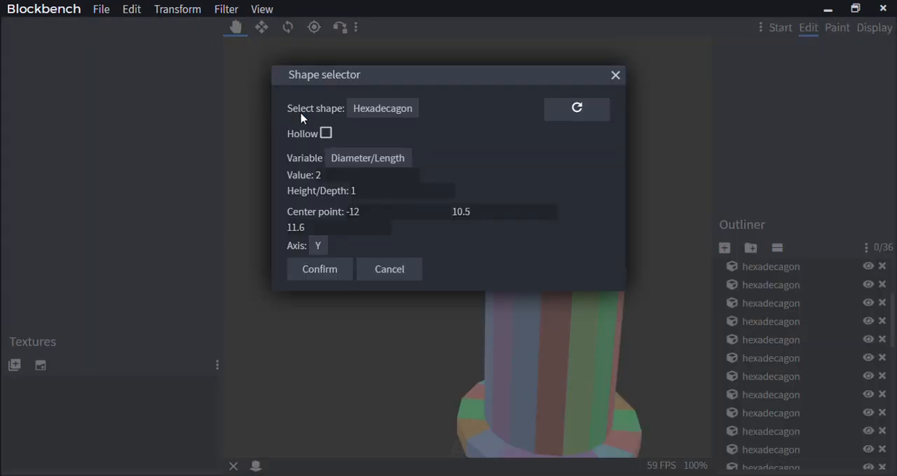
{"action": "left_click", "coordinate": [615, 75]}
{"action": "left_click", "coordinate": [175, 9]}
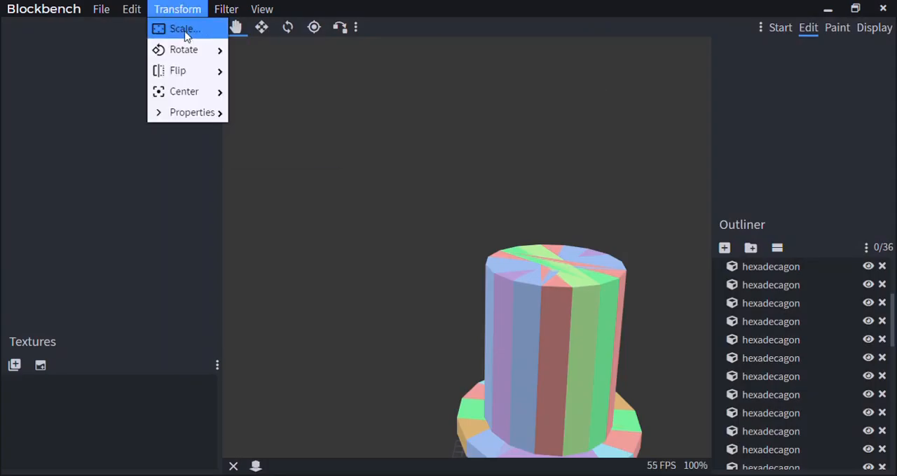
{"action": "left_click", "coordinate": [232, 8]}
{"action": "left_click", "coordinate": [232, 10]}
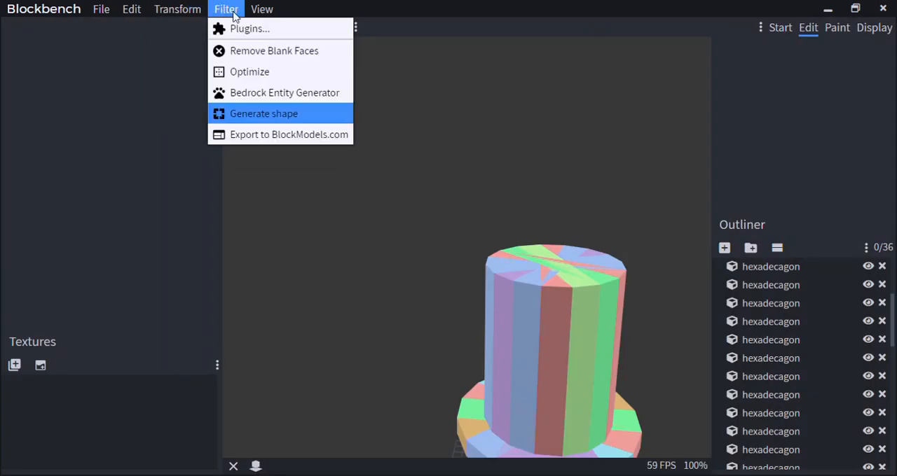
Generate an X-axis hexadecagon of diameter 2 and height 1, and move it 15 units along the Z axis
{"action": "left_click", "coordinate": [270, 114]}
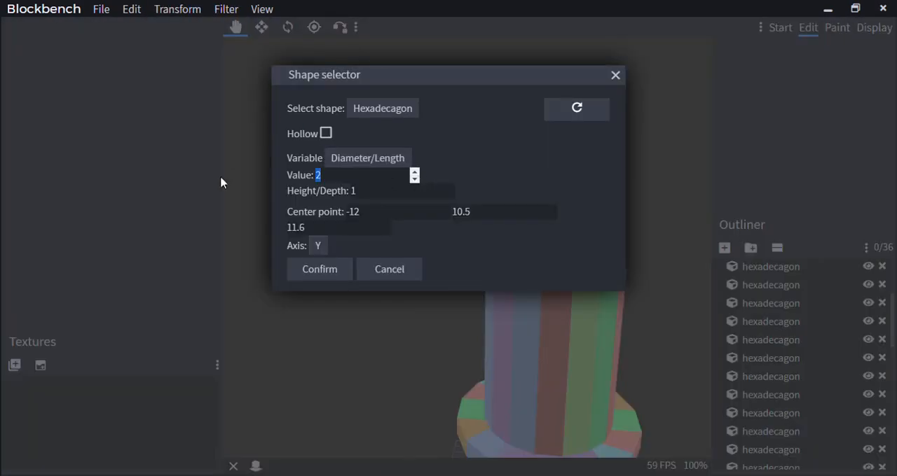
{"action": "left_click", "coordinate": [316, 268]}
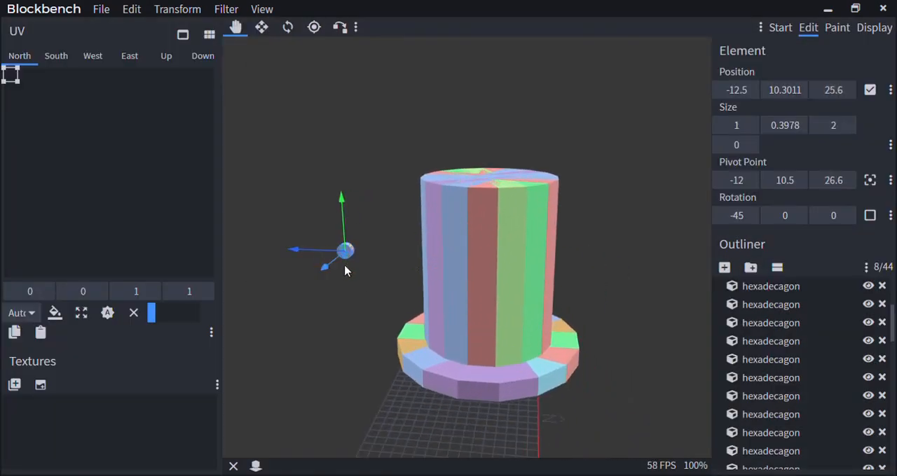
{"action": "left_click", "coordinate": [177, 8]}
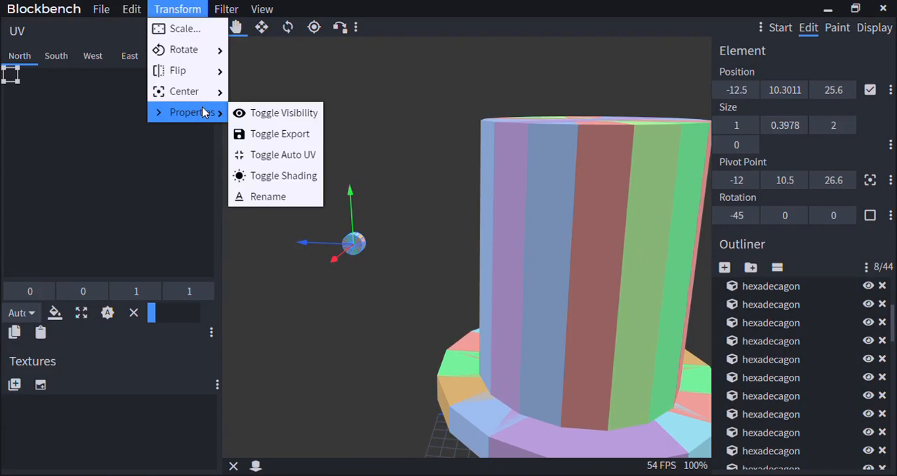
{"action": "mouse_move", "coordinate": [222, 6]}
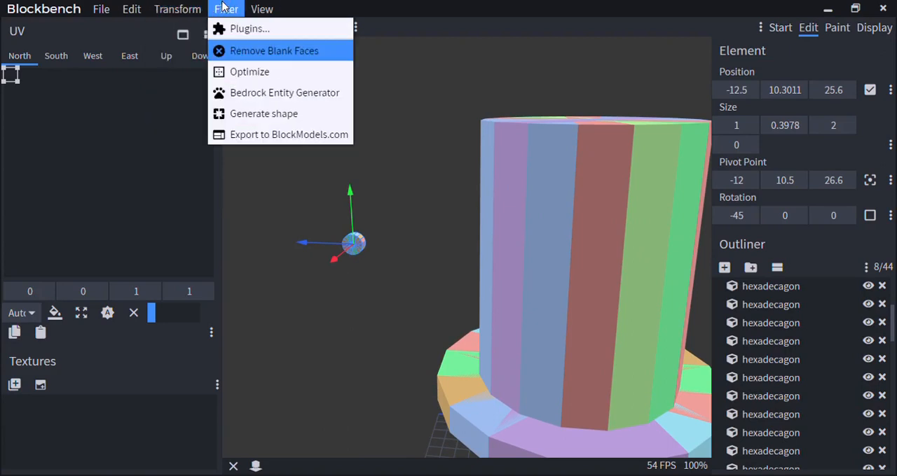
{"action": "right_click_drag", "start_coordinate": [344, 285], "coordinate": [442, 308]}
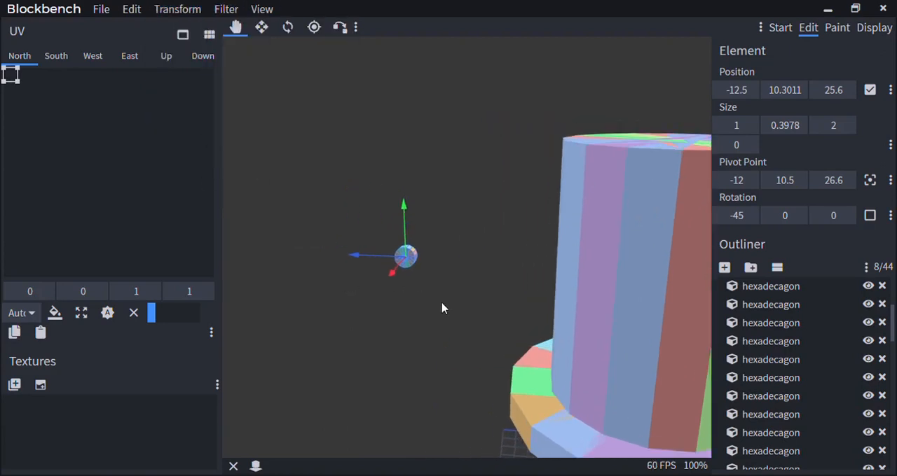
{"action": "left_click_drag", "start_coordinate": [445, 309], "coordinate": [560, 301]}
{"action": "scroll", "coordinate": [462, 281], "scroll_direction": "down", "scroll_amount": 5}
{"action": "right_click_drag", "start_coordinate": [280, 302], "coordinate": [453, 224]}
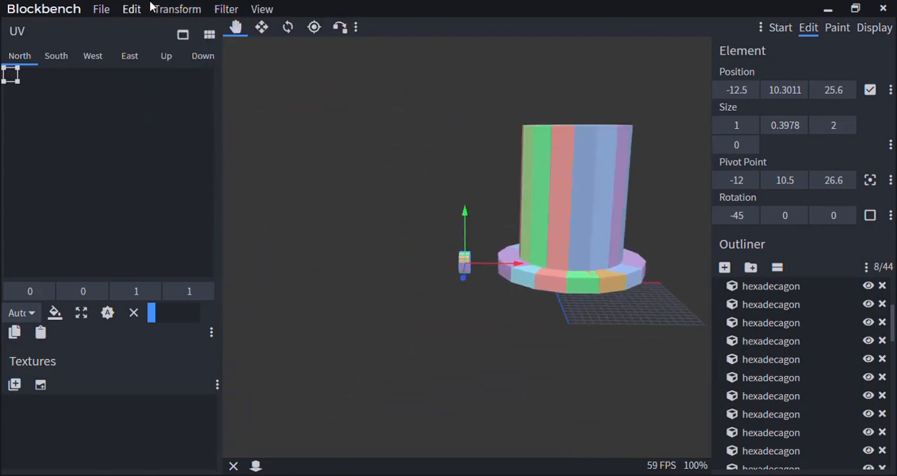
Try quarter-turn rotations of the small hexadecagon about the X and Y axes, ending with a clockwise turn about Z
{"action": "mouse_move", "coordinate": [188, 55]}
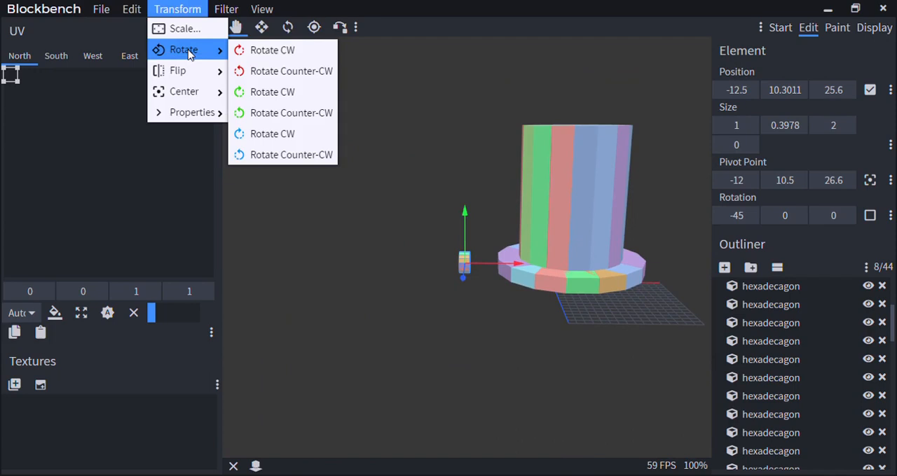
{"action": "left_click", "coordinate": [263, 69]}
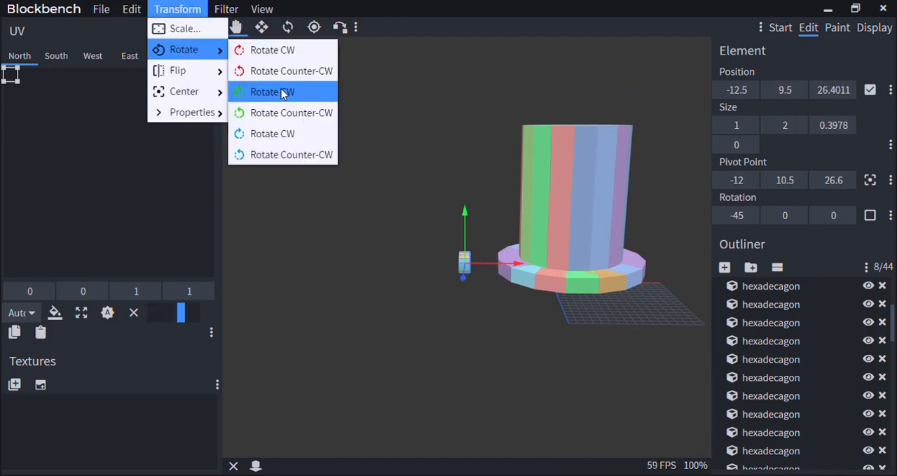
{"action": "left_click", "coordinate": [283, 94]}
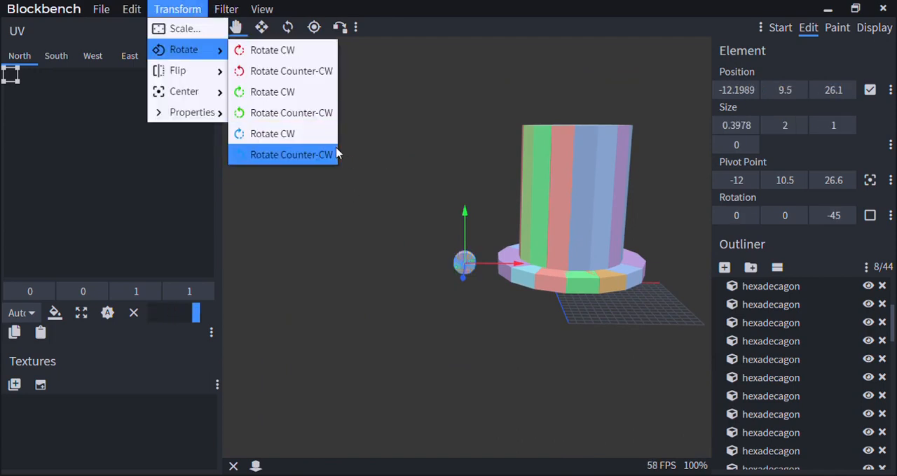
{"action": "mouse_move", "coordinate": [187, 74]}
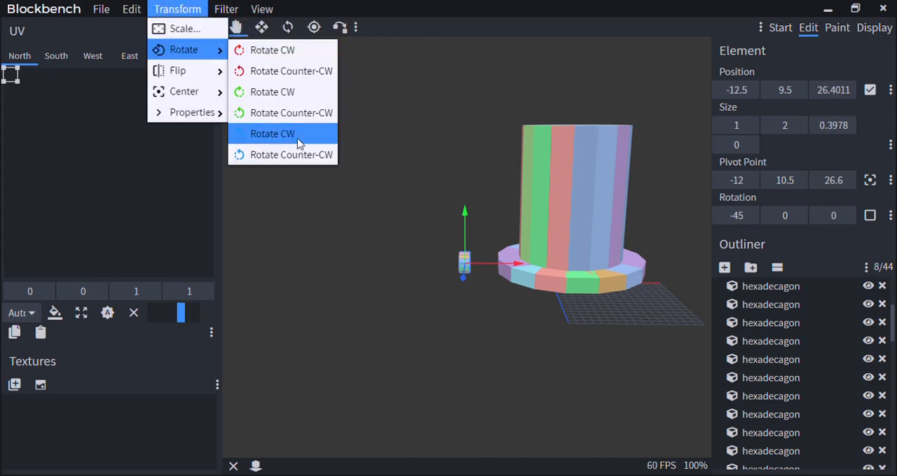
{"action": "left_click", "coordinate": [298, 139]}
{"action": "scroll", "coordinate": [490, 315], "scroll_direction": "up", "scroll_amount": 6}
{"action": "right_click_drag", "start_coordinate": [501, 328], "coordinate": [463, 225]}
{"action": "scroll", "coordinate": [470, 251], "scroll_direction": "down", "scroll_amount": 4}
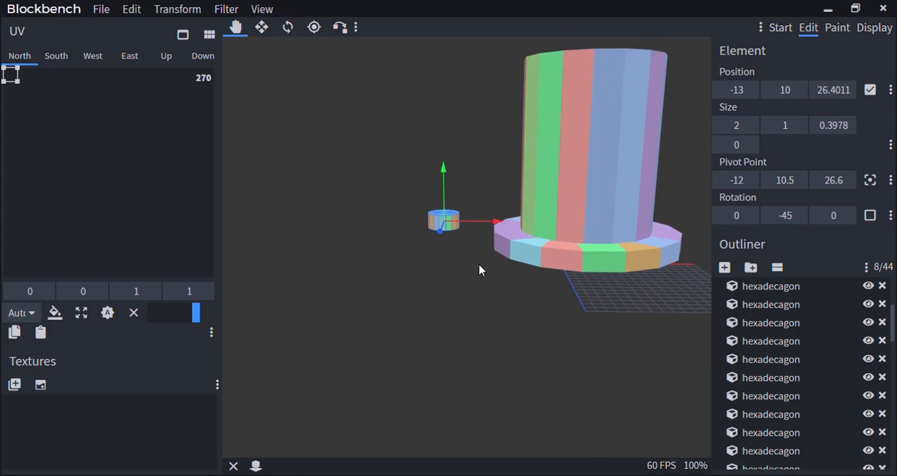
{"action": "left_click_drag", "start_coordinate": [479, 271], "coordinate": [362, 283]}
{"action": "right_click_drag", "start_coordinate": [362, 283], "coordinate": [446, 309]}
{"action": "left_click_drag", "start_coordinate": [520, 302], "coordinate": [591, 288]}
{"action": "left_click", "coordinate": [233, 7]}
{"action": "left_click", "coordinate": [267, 115]}
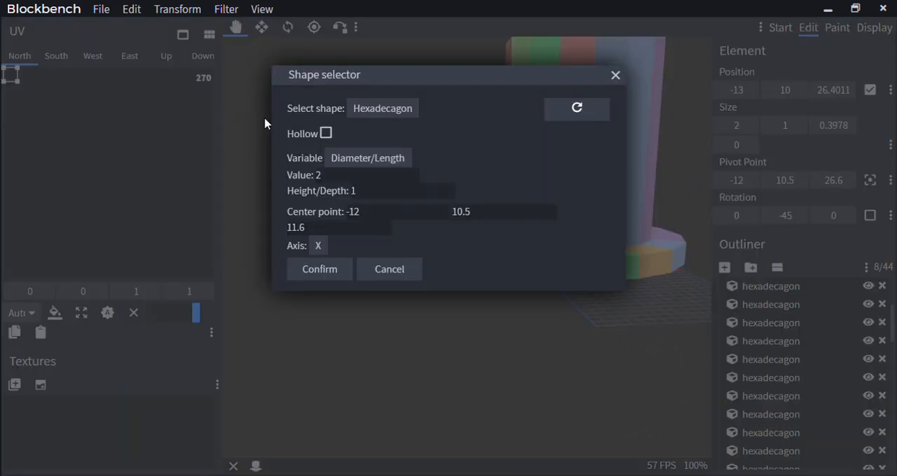
{"action": "left_click", "coordinate": [615, 77]}
Delete the small rotated hexadecagon beside the hat
{"action": "scroll", "coordinate": [577, 307], "scroll_direction": "down", "scroll_amount": 3}
{"action": "scroll", "coordinate": [554, 302], "scroll_direction": "up", "scroll_amount": 2}
{"action": "scroll", "coordinate": [532, 295], "scroll_direction": "down", "scroll_amount": 3}
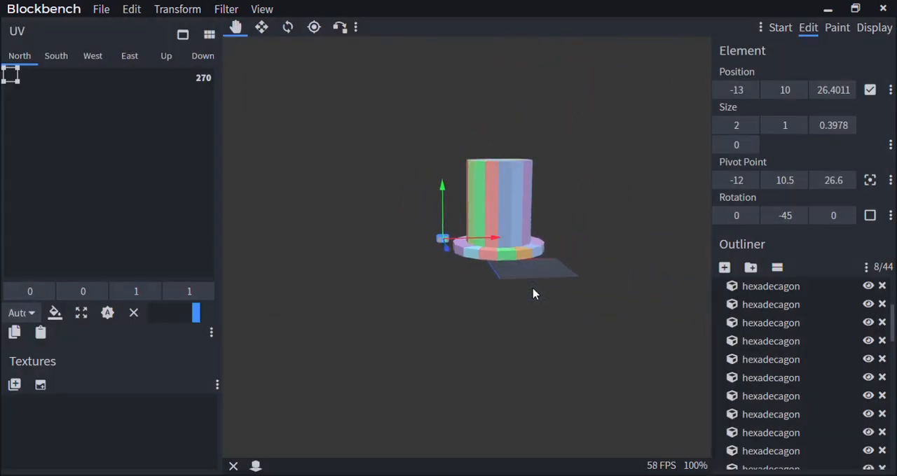
{"action": "scroll", "coordinate": [532, 295], "scroll_direction": "up", "scroll_amount": 5}
{"action": "key", "text": "Delete"}
{"action": "scroll", "coordinate": [451, 282], "scroll_direction": "down", "scroll_amount": 2}
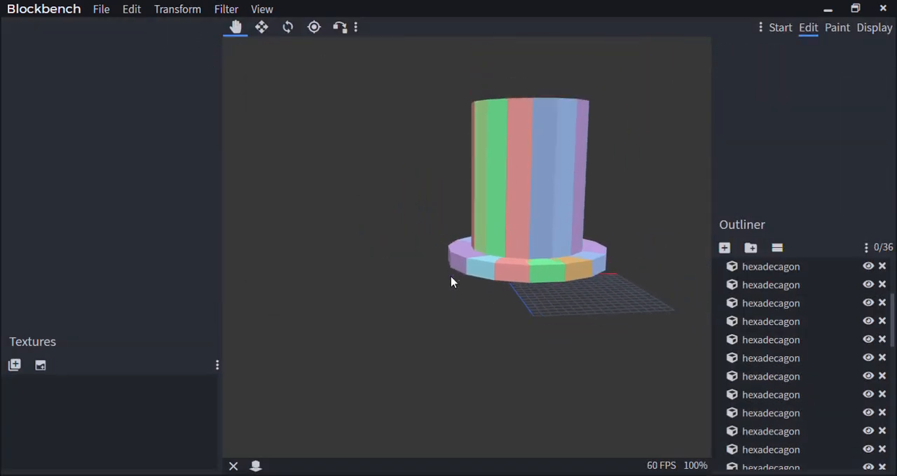
{"action": "scroll", "coordinate": [451, 283], "scroll_direction": "down", "scroll_amount": 2}
{"action": "scroll", "coordinate": [456, 328], "scroll_direction": "up", "scroll_amount": 6}
Delete the cubes of the hat's crown one after another until only the brim is left
{"action": "left_click", "coordinate": [463, 295]}
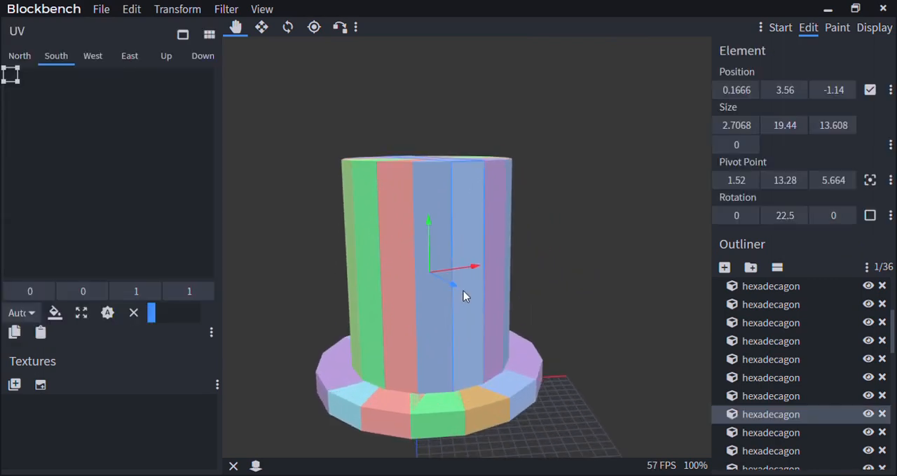
{"action": "scroll", "coordinate": [788, 333], "scroll_direction": "down", "scroll_amount": 10}
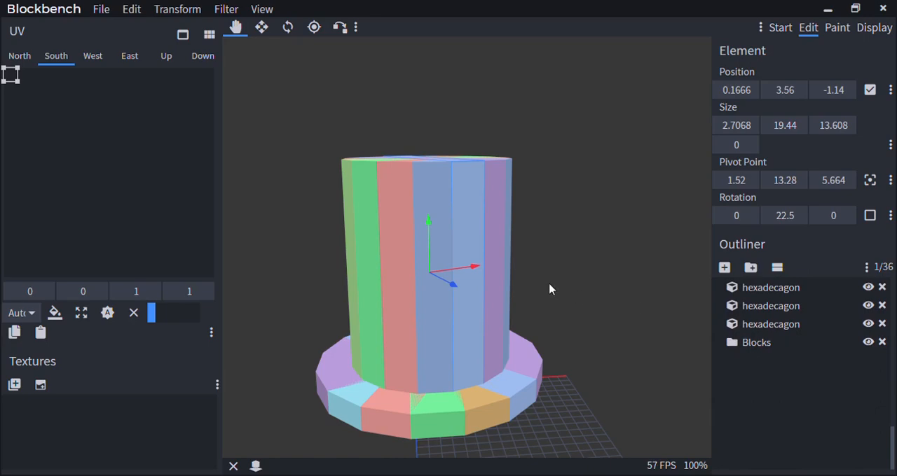
{"action": "key", "text": "Delete"}
{"action": "scroll", "coordinate": [550, 284], "scroll_direction": "up", "scroll_amount": 4}
{"action": "right_click_drag", "start_coordinate": [567, 274], "coordinate": [578, 270]}
{"action": "scroll", "coordinate": [578, 270], "scroll_direction": "up", "scroll_amount": 3}
{"action": "left_click", "coordinate": [489, 254]}
{"action": "key", "text": "Delete"}
{"action": "left_click", "coordinate": [435, 252]}
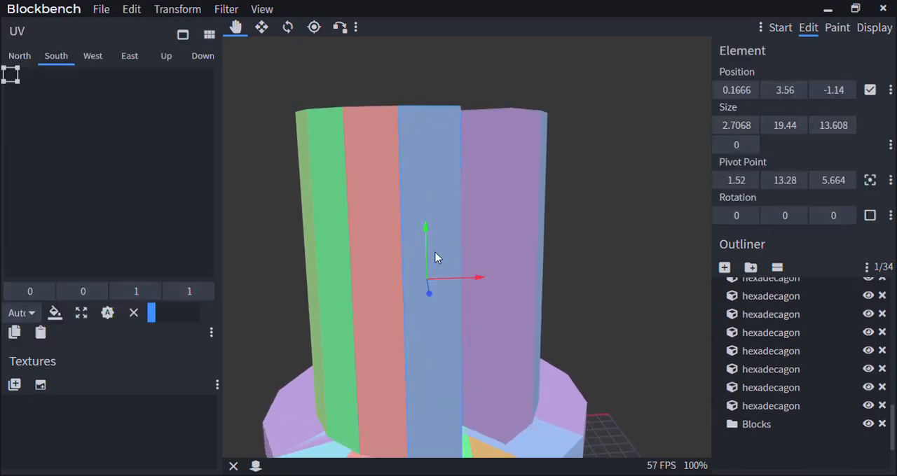
{"action": "key", "text": "Delete"}
{"action": "left_click", "coordinate": [413, 252]}
{"action": "key", "text": "Delete"}
{"action": "left_click", "coordinate": [394, 254]}
{"action": "key", "text": "Delete"}
{"action": "left_click", "coordinate": [379, 254]}
{"action": "key", "text": "Delete"}
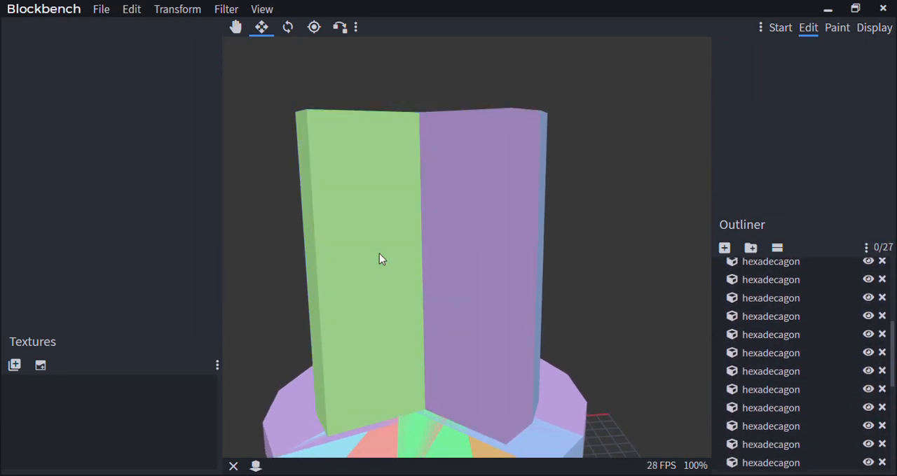
{"action": "left_click", "coordinate": [379, 256]}
{"action": "key", "text": "Delete"}
{"action": "left_click", "coordinate": [380, 265]}
{"action": "key", "text": "Delete"}
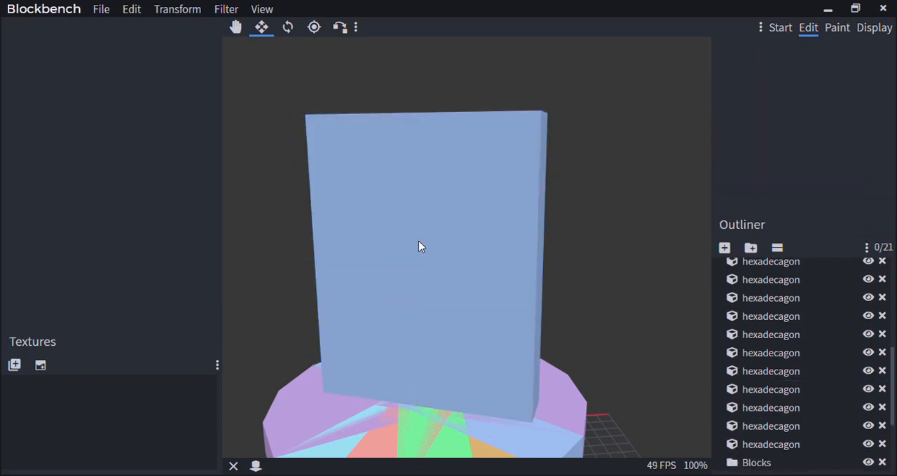
{"action": "left_click", "coordinate": [419, 247]}
{"action": "key", "text": "Delete"}
Delete the overlapping cubes of the hat's brim one by one, keeping a single blue cube
{"action": "left_click", "coordinate": [372, 427]}
{"action": "key", "text": "Delete"}
{"action": "left_click", "coordinate": [390, 413]}
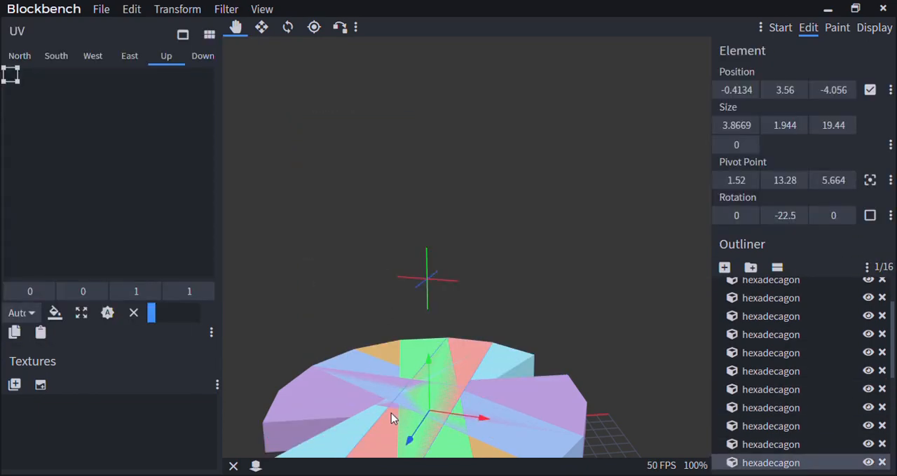
{"action": "key", "text": "Delete"}
{"action": "scroll", "coordinate": [391, 414], "scroll_direction": "down", "scroll_amount": 3}
{"action": "left_click", "coordinate": [398, 413]}
{"action": "key", "text": "Delete"}
{"action": "left_click", "coordinate": [406, 397]}
{"action": "key", "text": "Delete"}
{"action": "left_click", "coordinate": [402, 377]}
{"action": "key", "text": "Delete"}
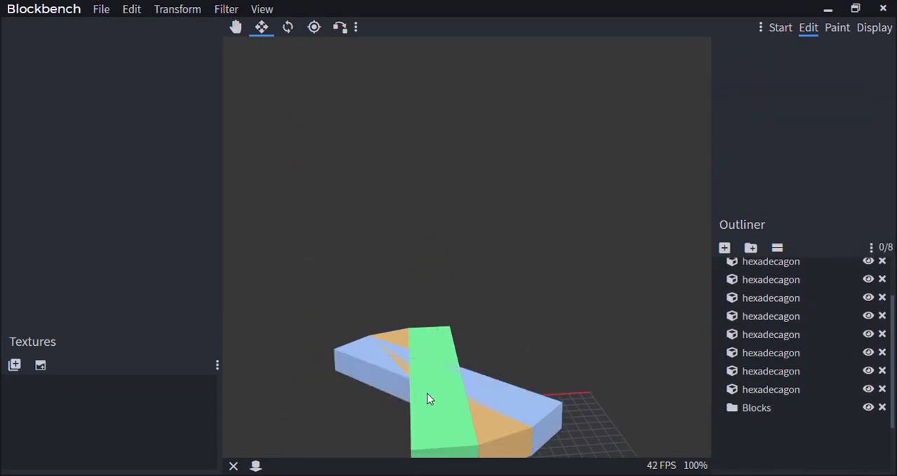
{"action": "left_click", "coordinate": [429, 394]}
{"action": "key", "text": "Delete"}
{"action": "left_click", "coordinate": [482, 414]}
{"action": "key", "text": "Delete"}
{"action": "left_click", "coordinate": [440, 422]}
{"action": "key", "text": "Delete"}
{"action": "left_click", "coordinate": [483, 414]}
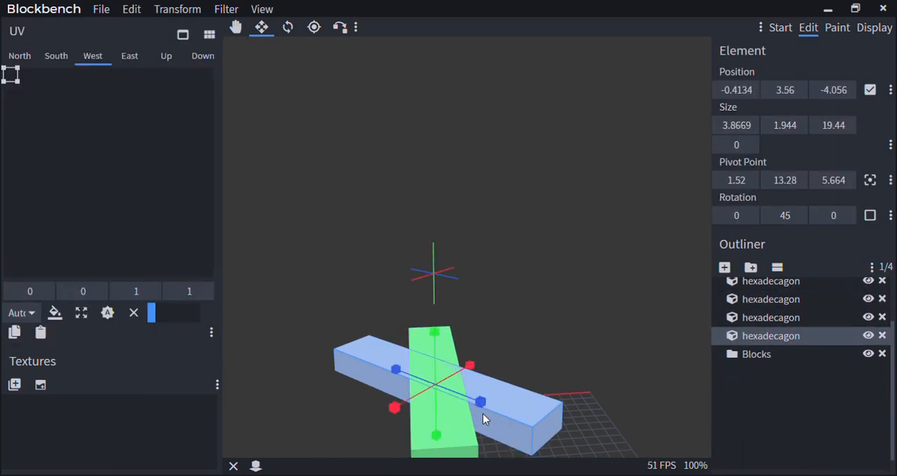
{"action": "key", "text": "Delete"}
{"action": "left_click", "coordinate": [463, 415]}
{"action": "key", "text": "Delete"}
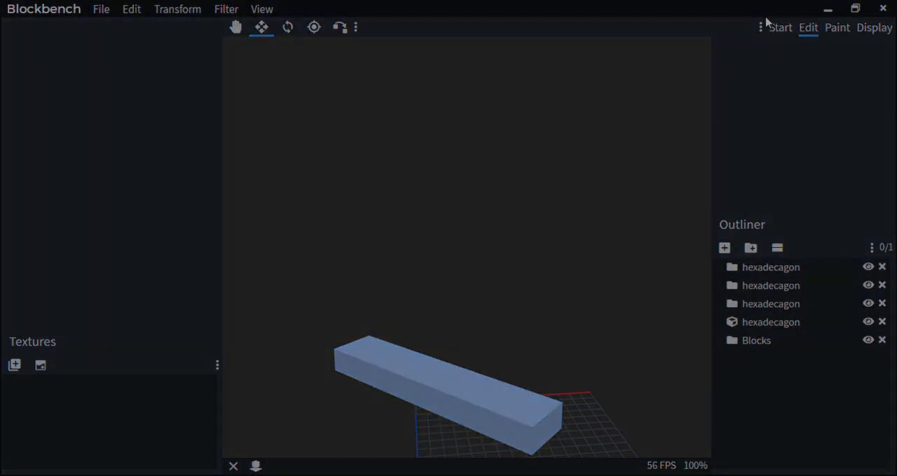